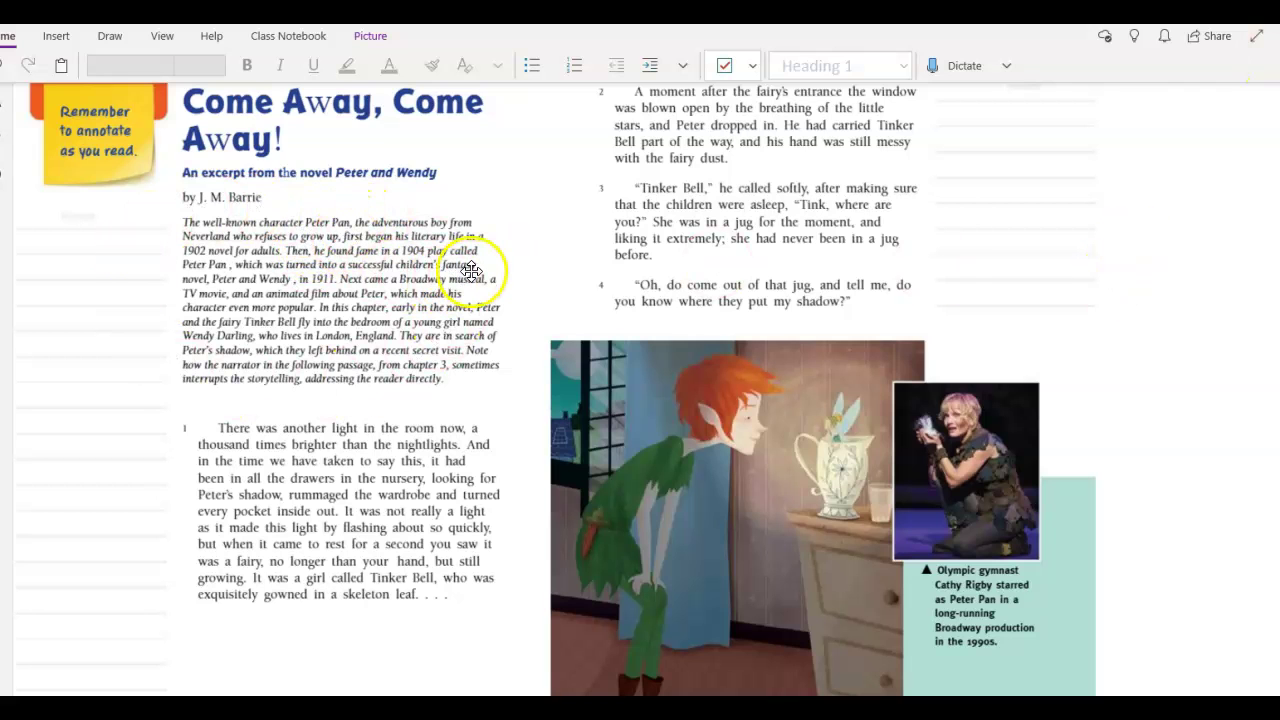
# Step: Zoom in on the Peter Pan excerpt's introduction paragraph so its text is large
pyautogui.scroll(4, 366, 293)
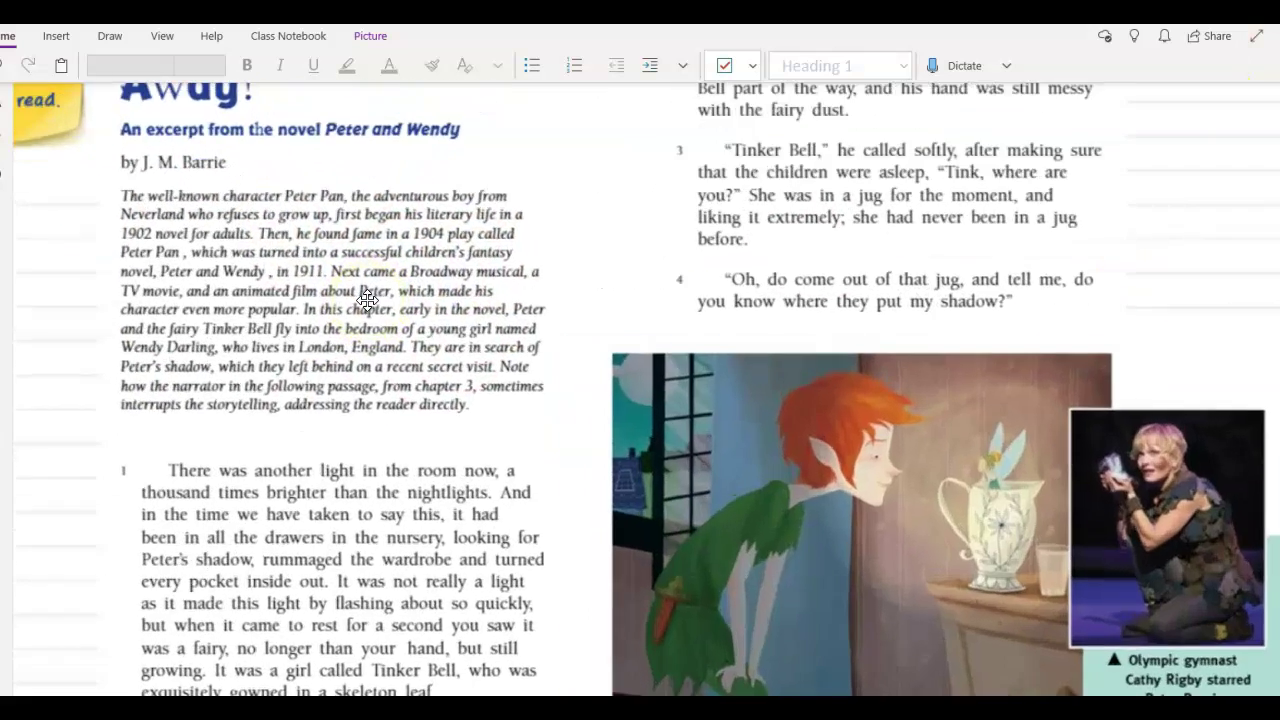
pyautogui.scroll(1, 366, 298)
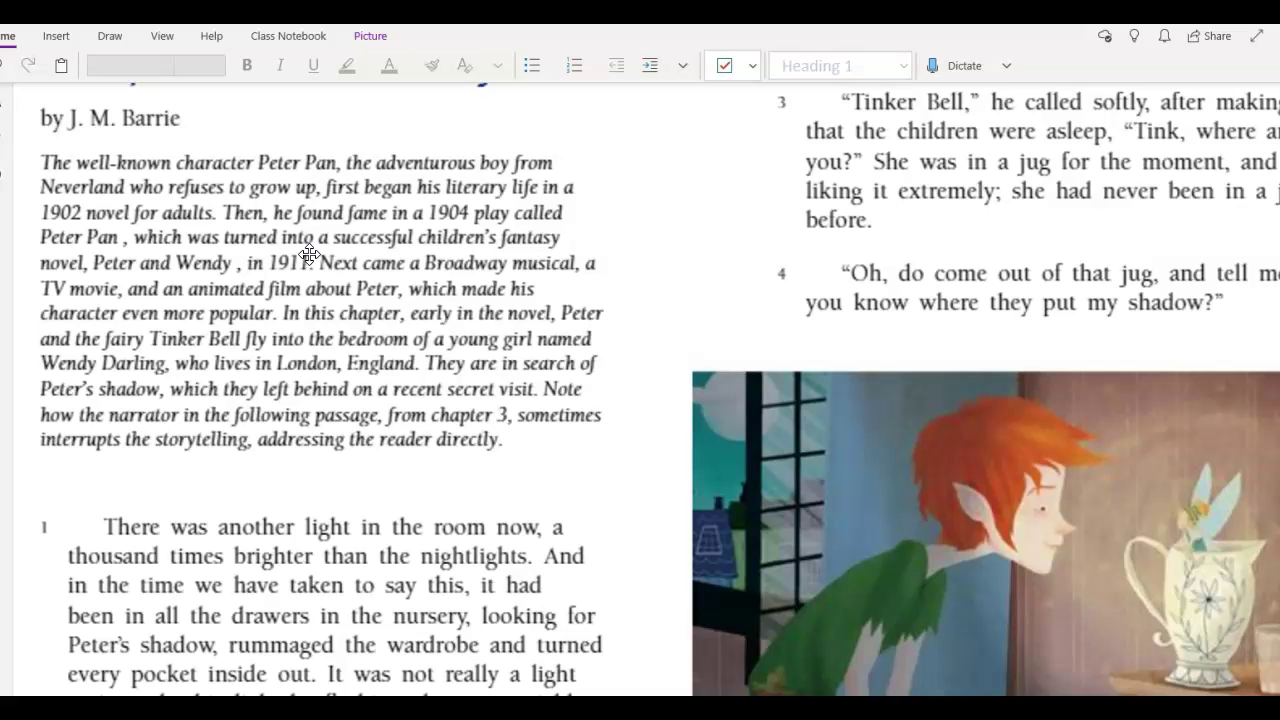
pyautogui.click(137, 224)
# Step: With the red pen, underline Peter and Tinker Bell, the bedroom, Wendy Darling, London, England and the shadow search
pyautogui.click(107, 38)
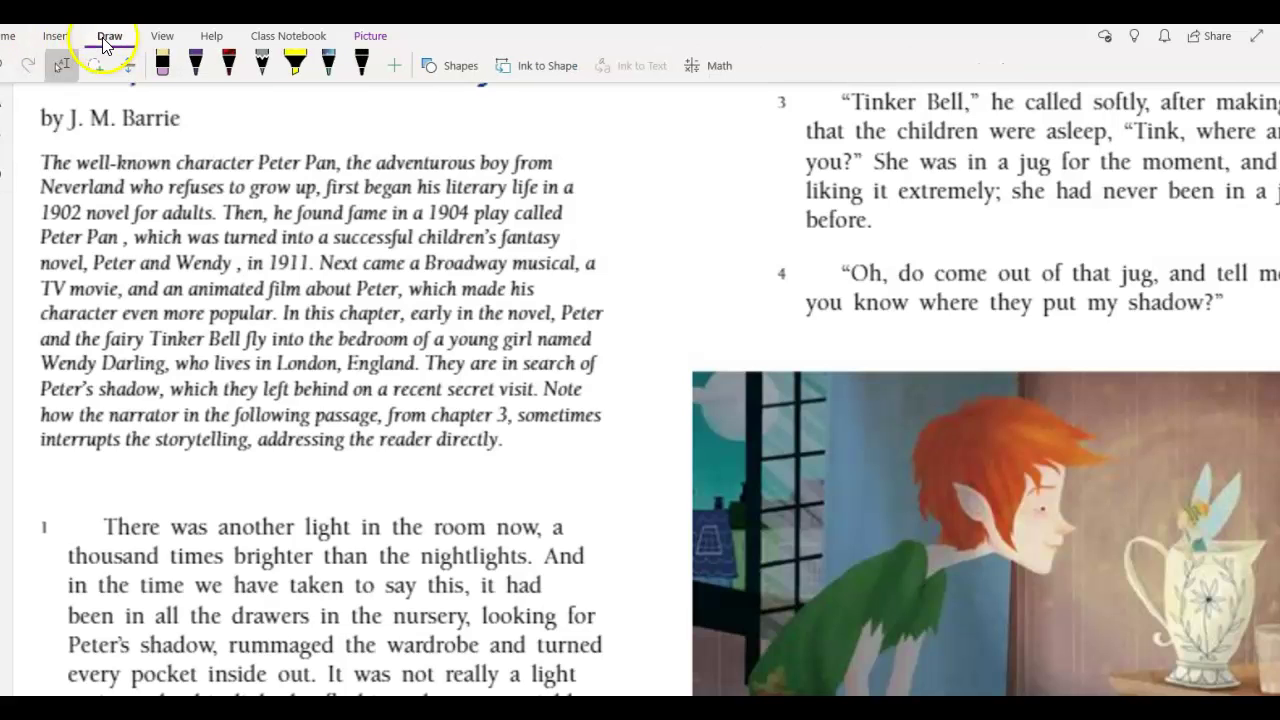
pyautogui.click(226, 66)
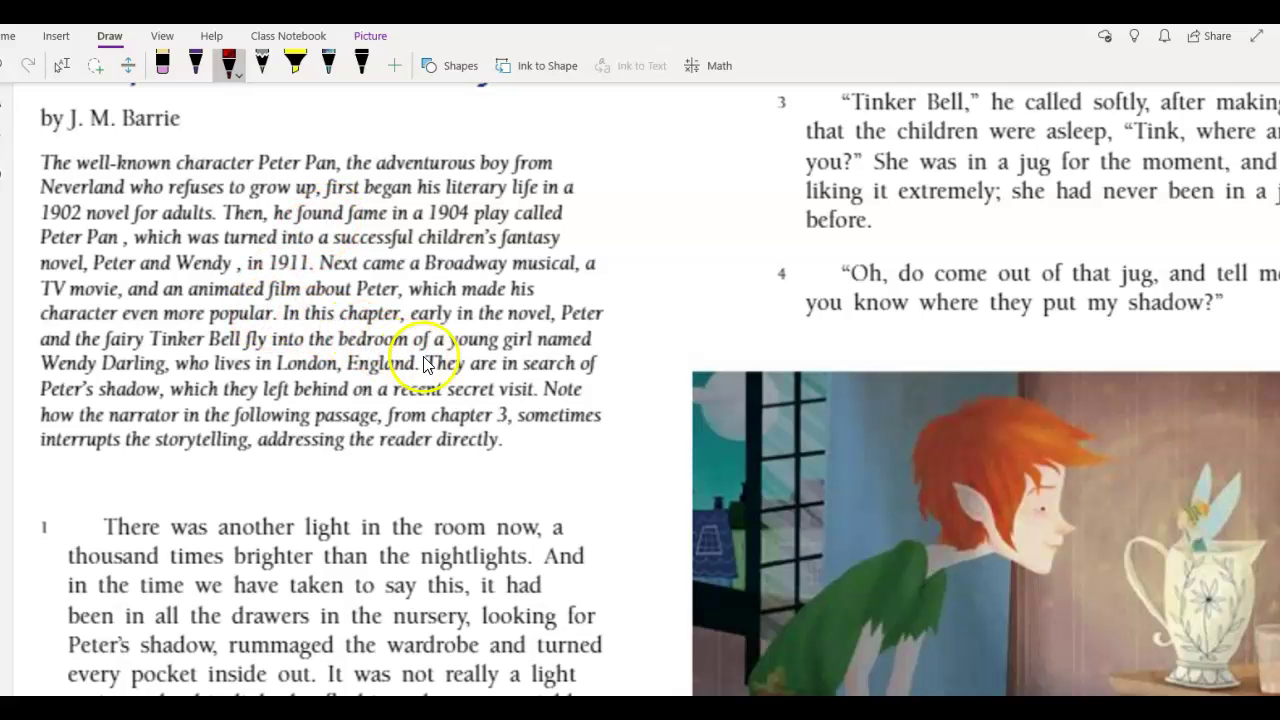
pyautogui.moveTo(428, 377); pyautogui.dragTo(596, 377)
pyautogui.moveTo(44, 399); pyautogui.dragTo(533, 403)
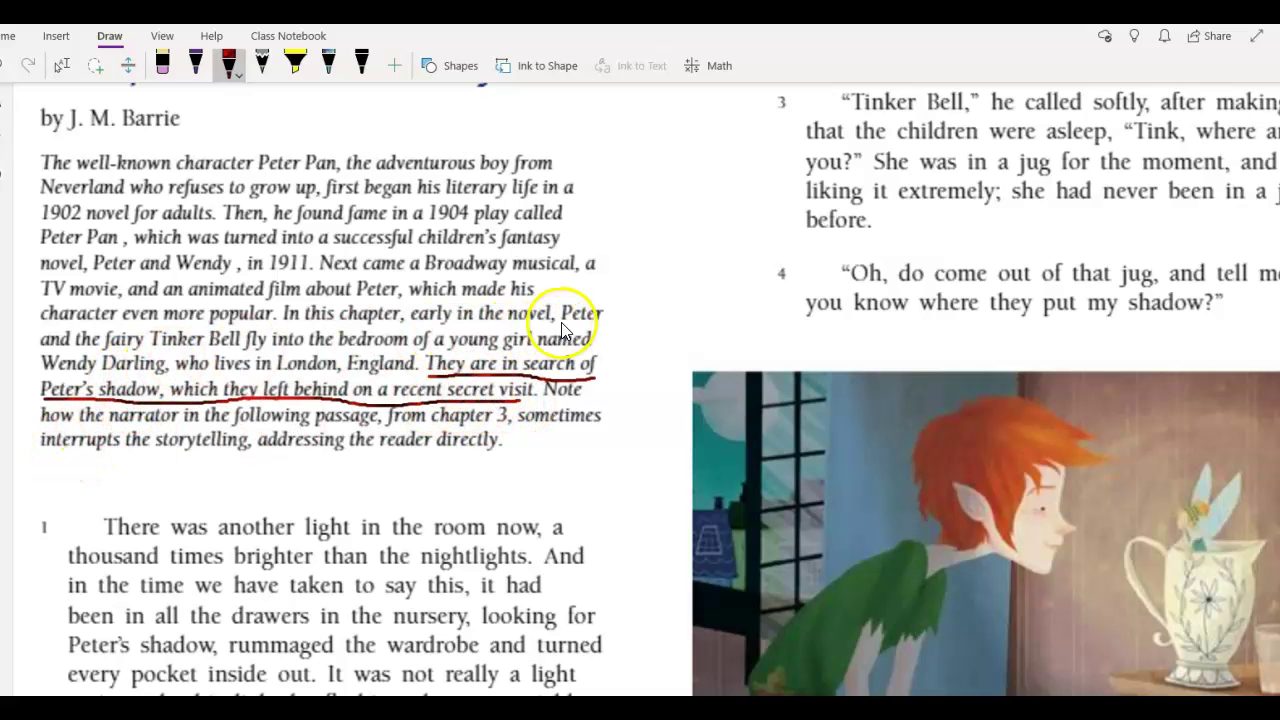
pyautogui.moveTo(561, 314); pyautogui.dragTo(617, 313)
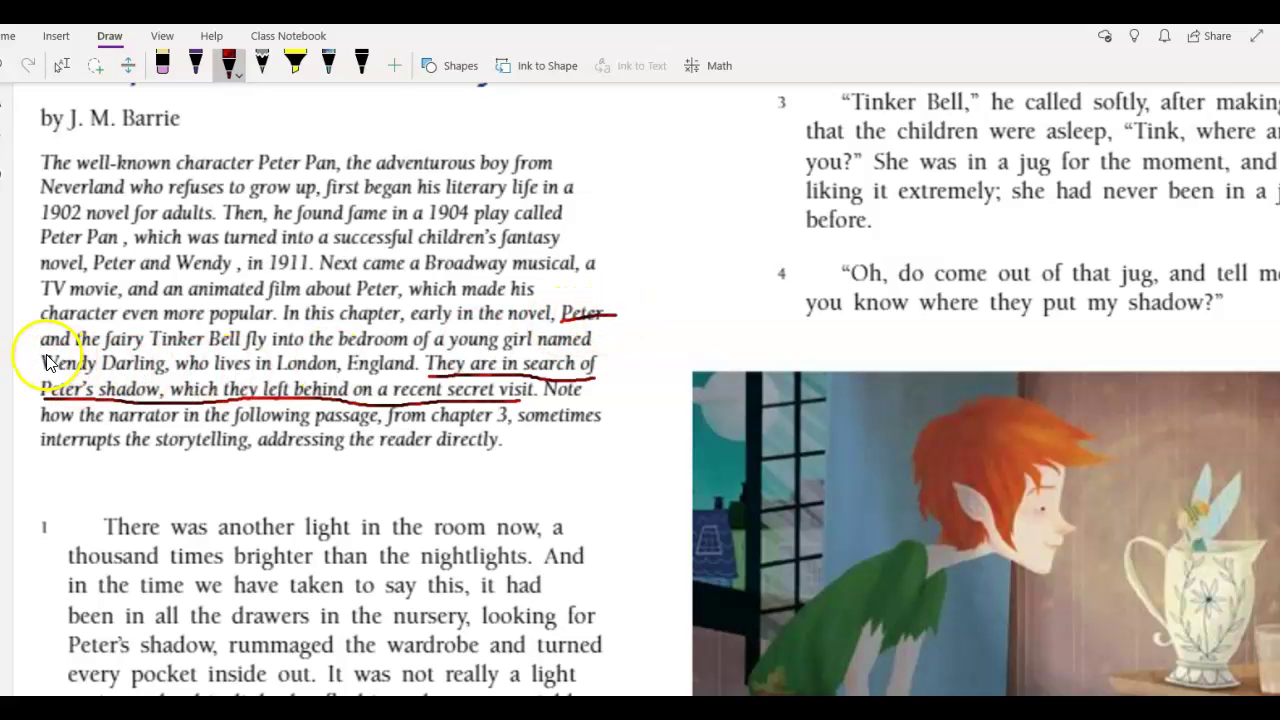
pyautogui.moveTo(42, 352); pyautogui.dragTo(400, 356)
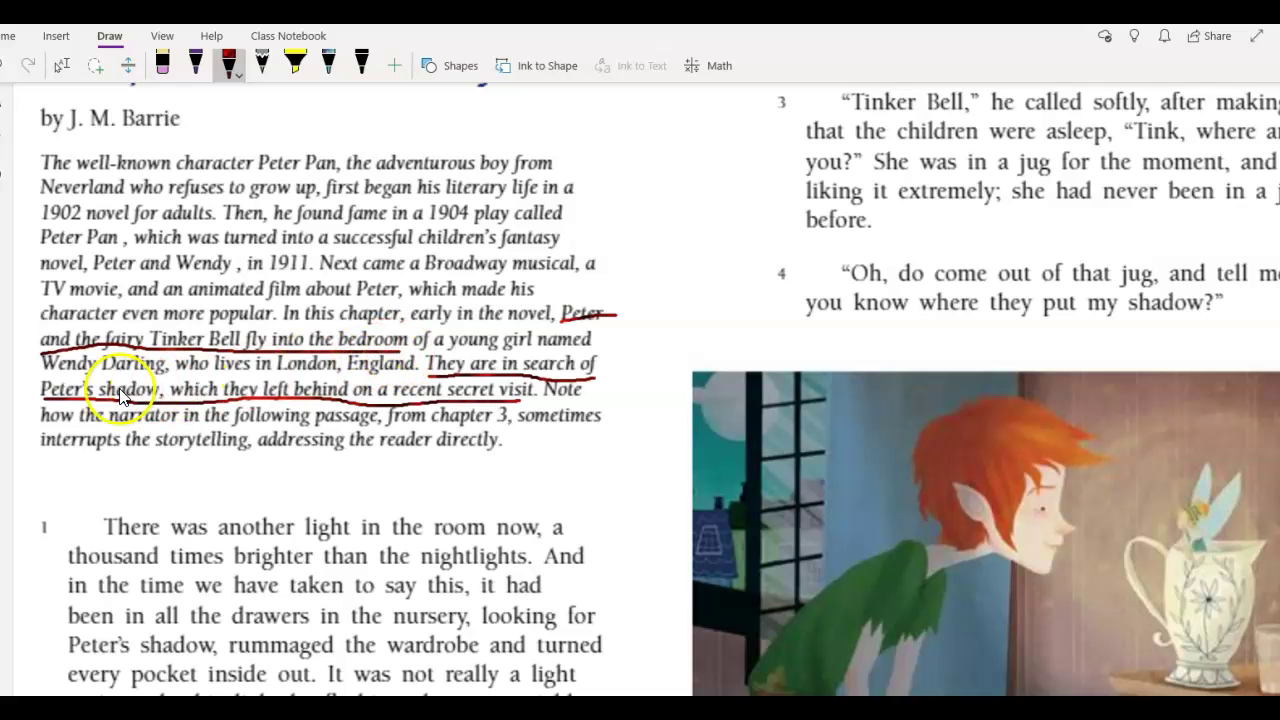
pyautogui.moveTo(42, 376); pyautogui.dragTo(166, 374)
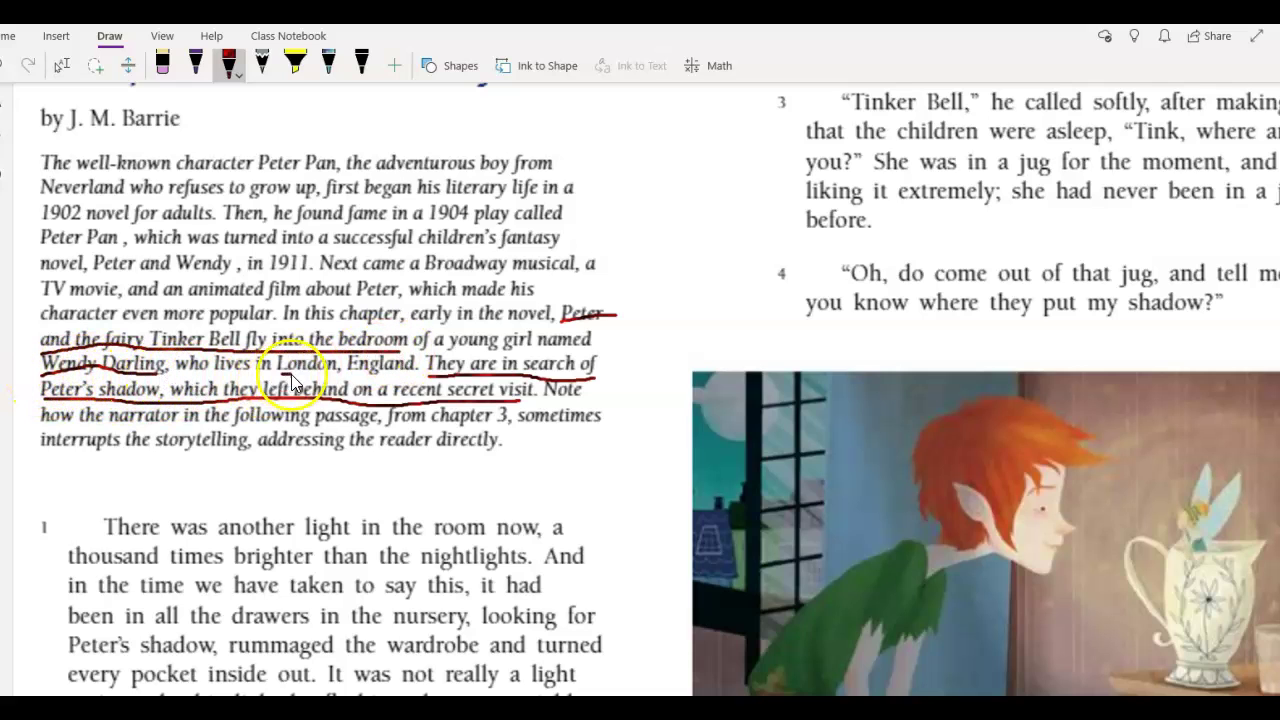
pyautogui.moveTo(297, 383); pyautogui.dragTo(410, 381)
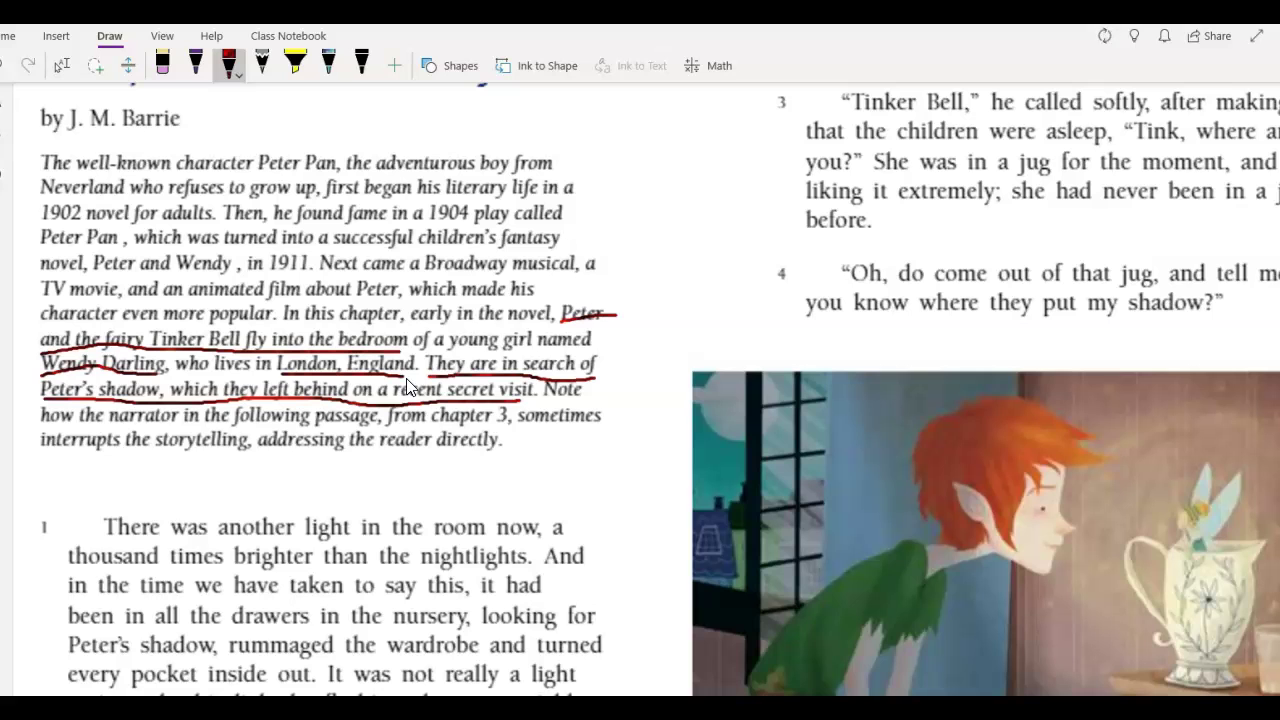
# Step: Zoom out to show all of paragraph 1 beside the illustration, then switch to Lasso Select
pyautogui.scroll(-3, 330, 405)
pyautogui.scroll(-2, 330, 405)
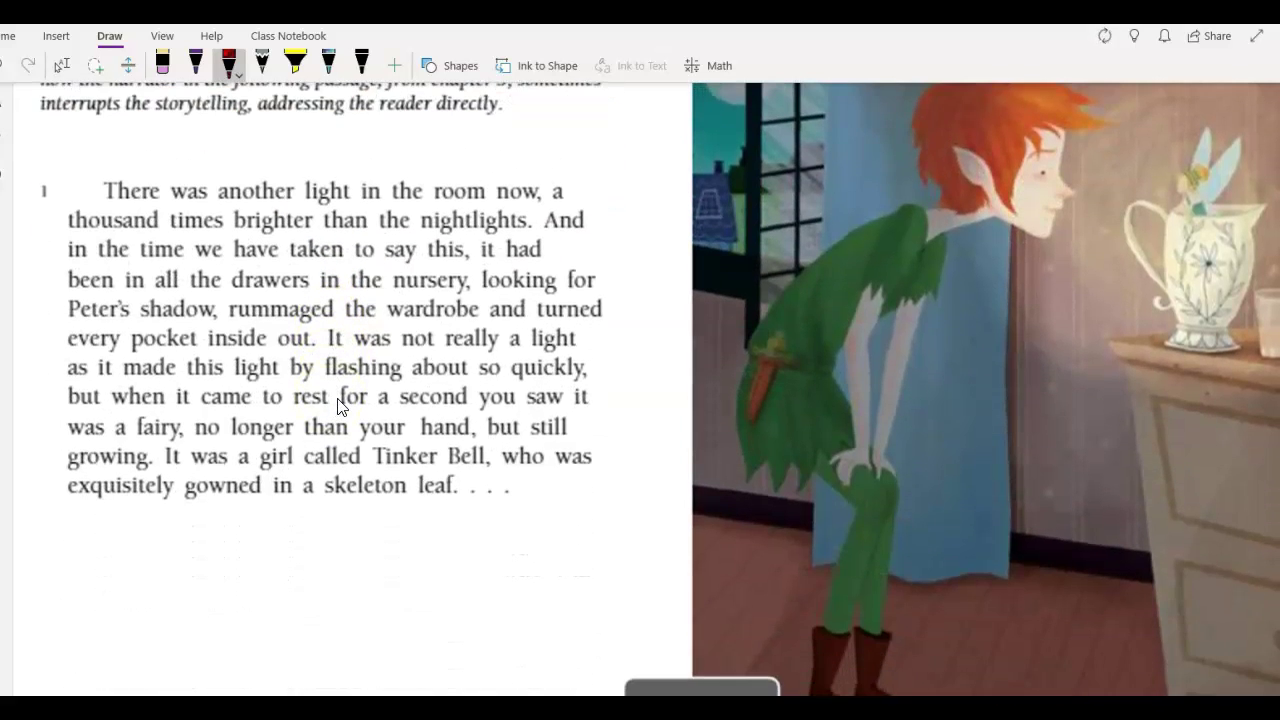
pyautogui.keyDown('ctrl'); pyautogui.scroll(-3, 408, 428); pyautogui.keyUp('ctrl')
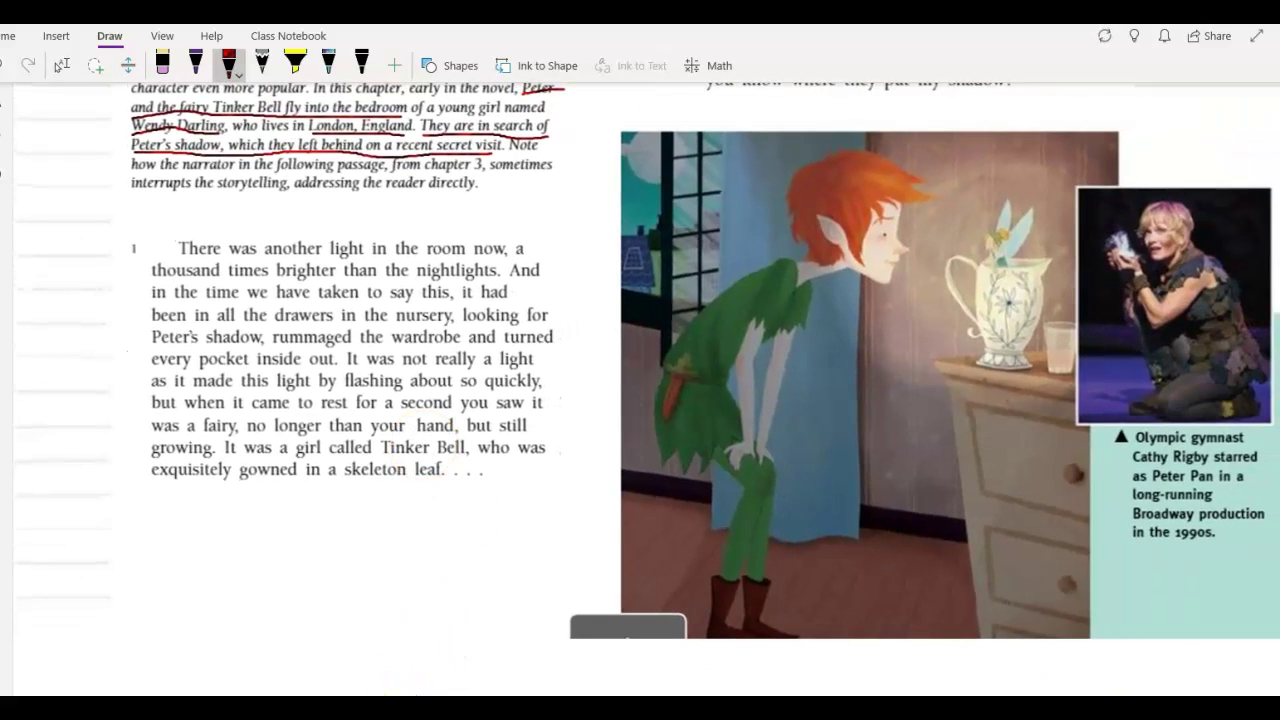
pyautogui.keyDown('ctrl'); pyautogui.scroll(-2, 400, 645); pyautogui.keyUp('ctrl')
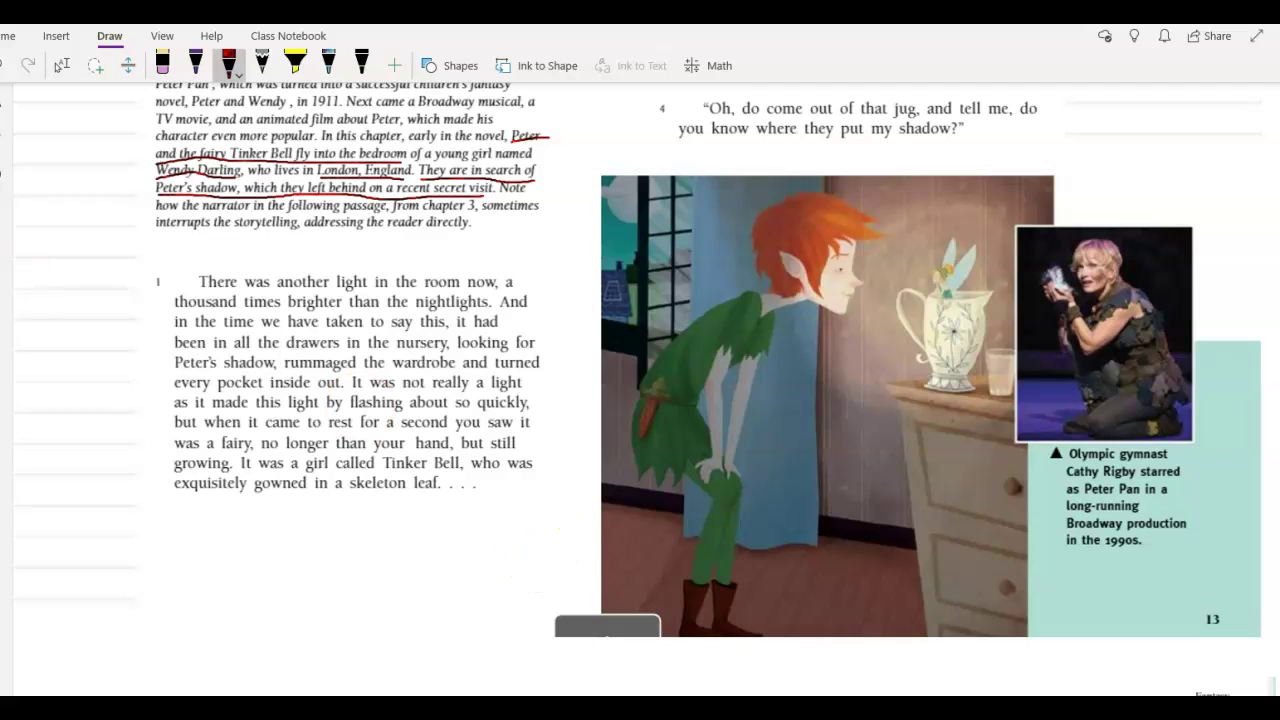
pyautogui.click(60, 70)
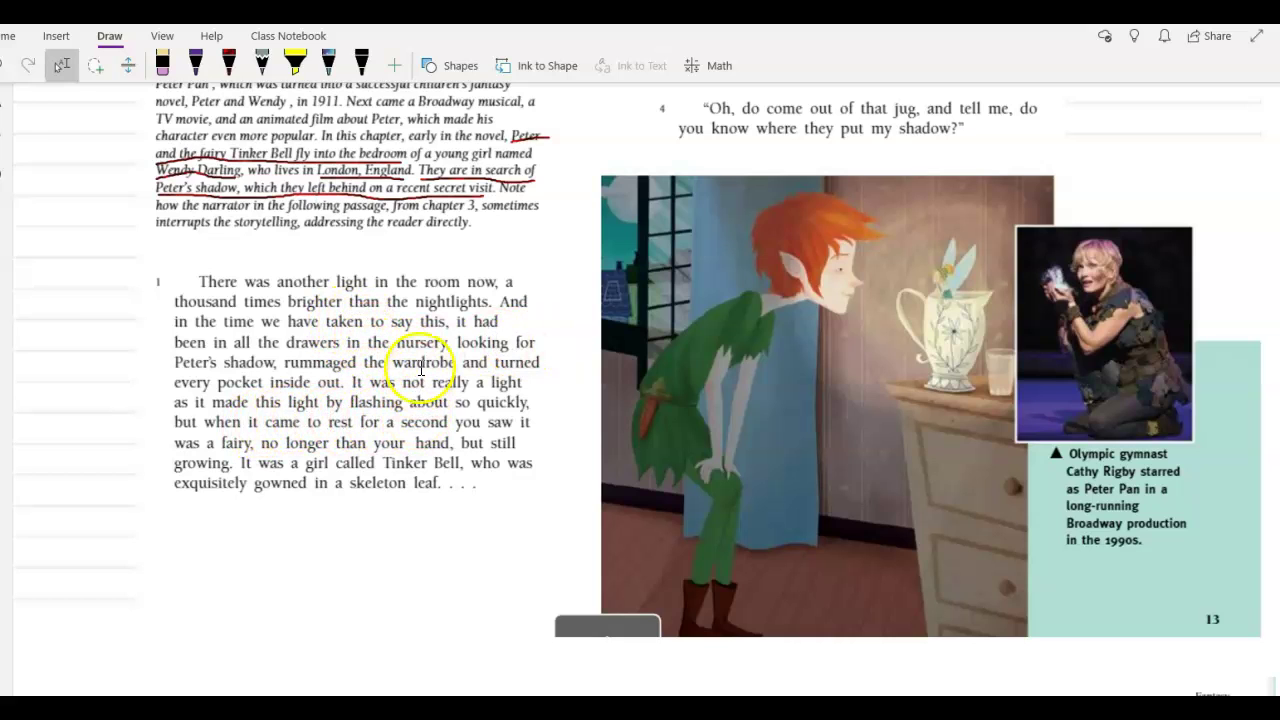
# Step: Insert a red numeral 1 right after the word 'had' in paragraph 1
pyautogui.click(510, 317)
pyautogui.click(510, 317)
pyautogui.write('1')
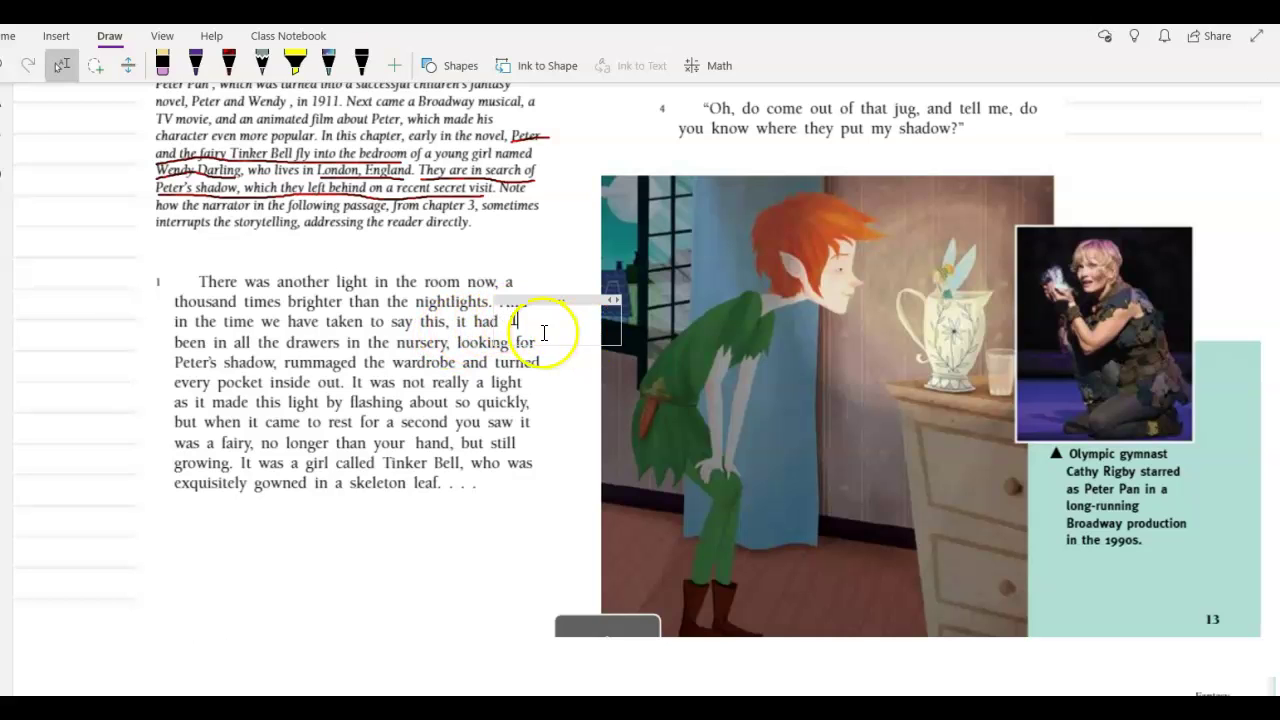
pyautogui.doubleClick(512, 321)
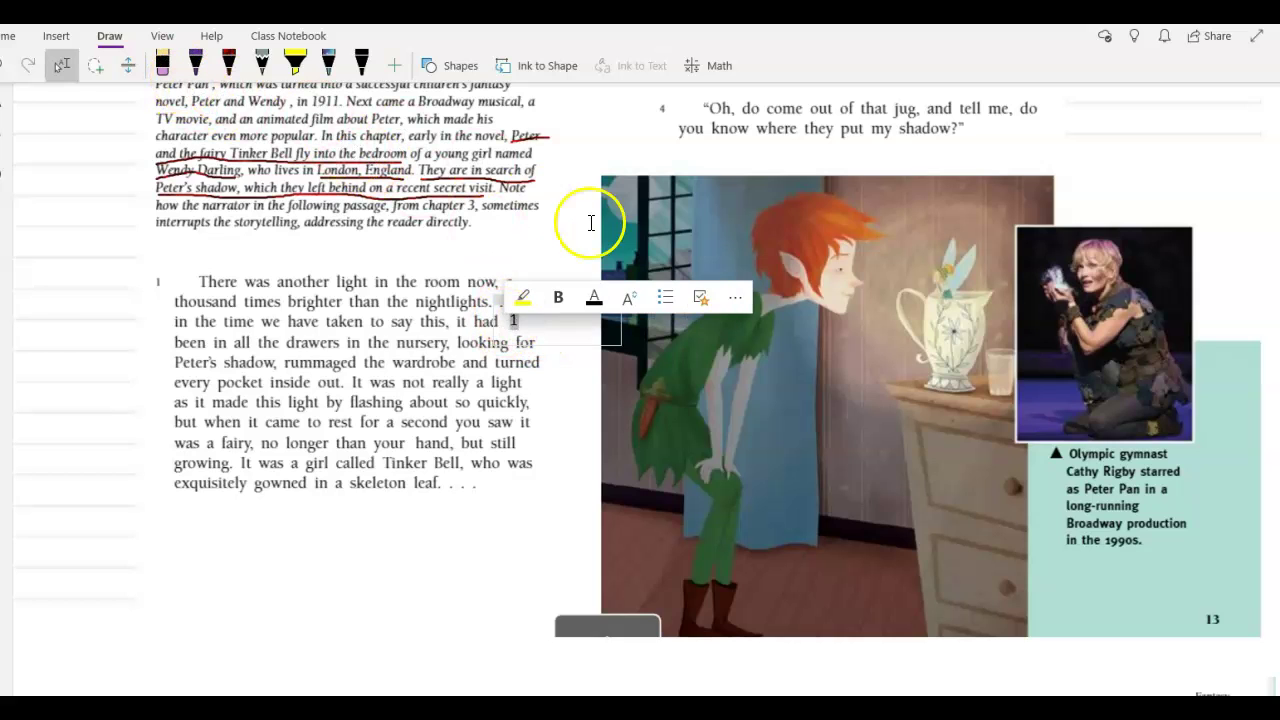
pyautogui.click(607, 297)
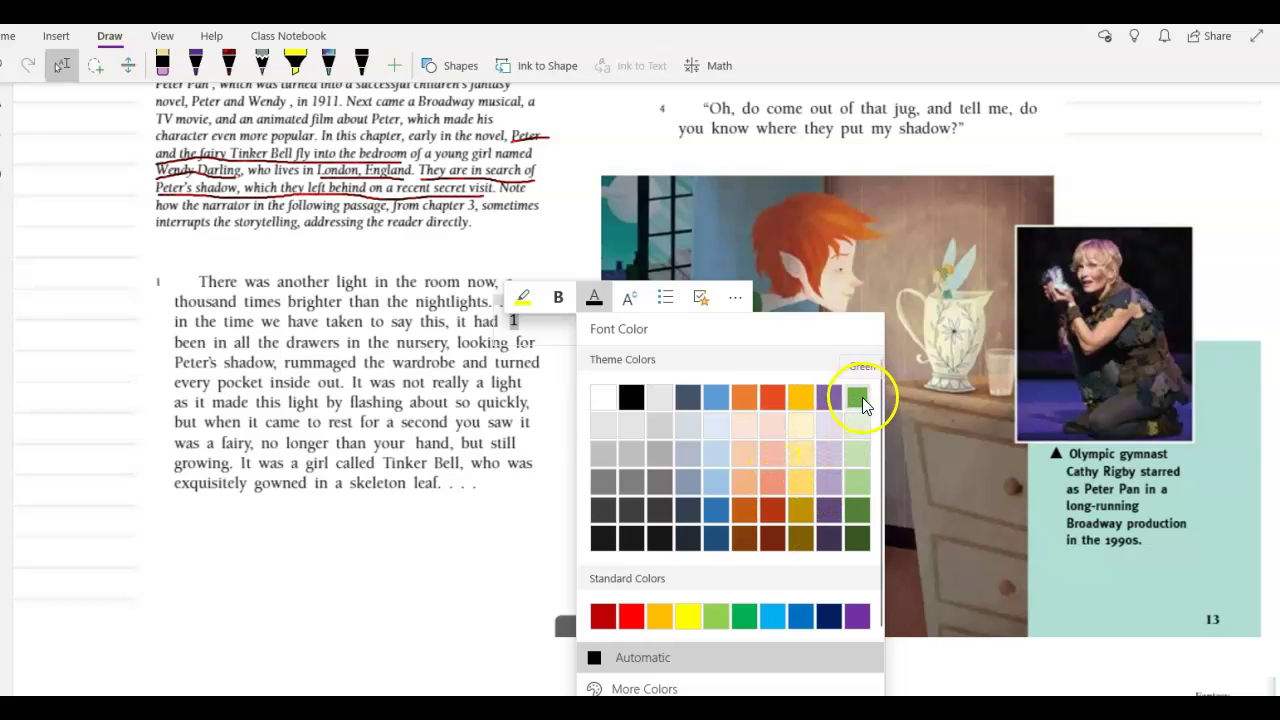
pyautogui.click(630, 615)
pyautogui.moveTo(549, 294)
pyautogui.mouseDown()
pyautogui.moveTo(482, 300)
pyautogui.moveTo(528, 298)
pyautogui.mouseUp()
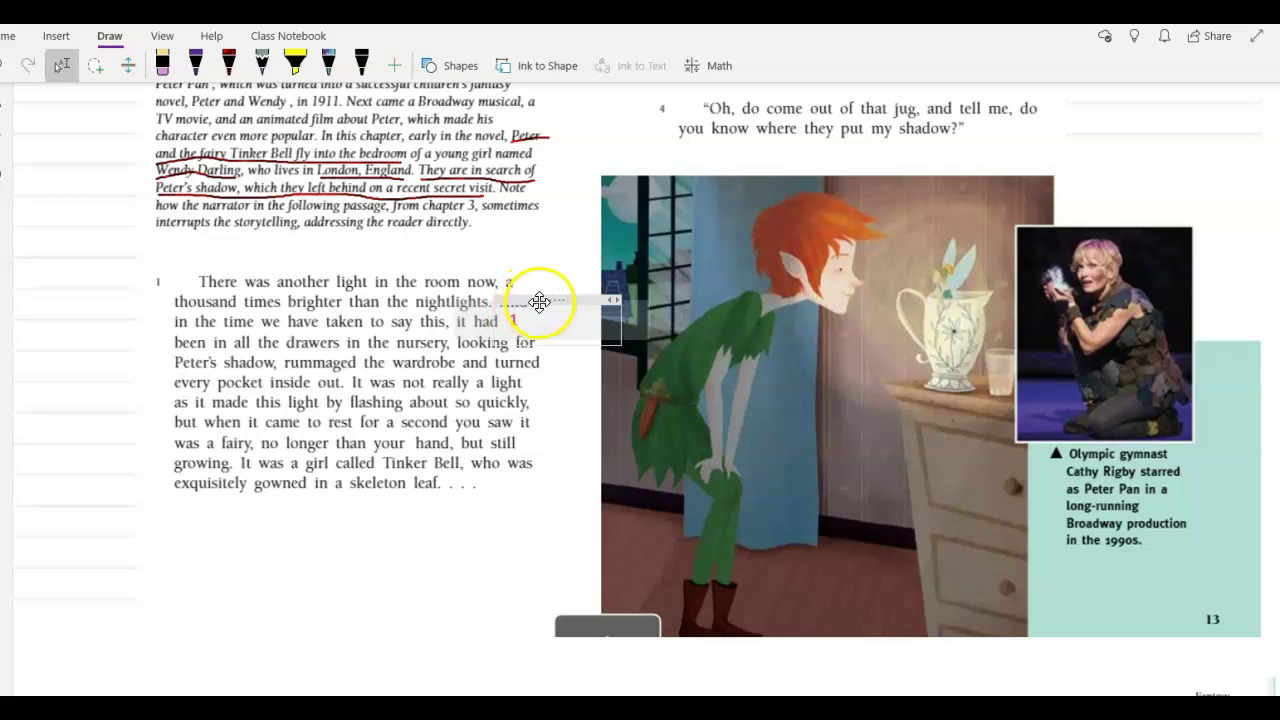
pyautogui.click(405, 597)
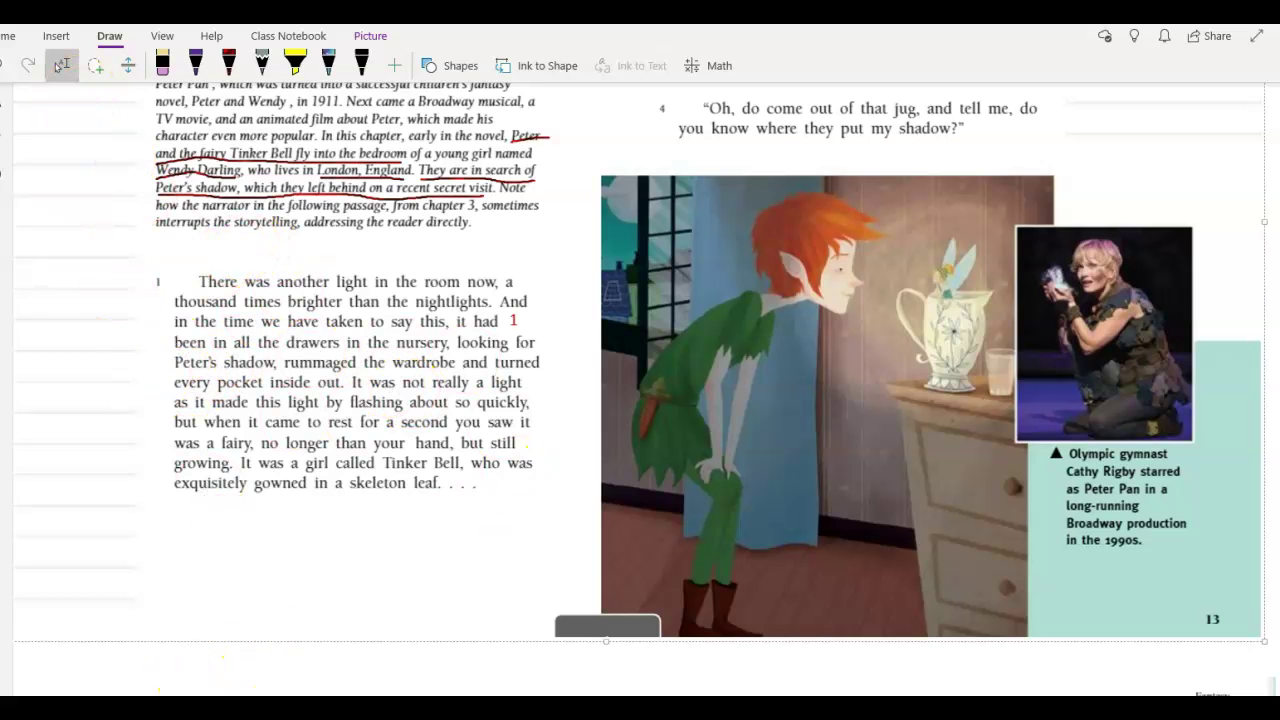
# Step: Paste the summary of Peter and Tinker Bell's shadow search as plain text in the left margin
pyautogui.hscroll(-2, 243, 408)
pyautogui.scroll(4, 163, 351)
pyautogui.scroll(-3, 156, 354)
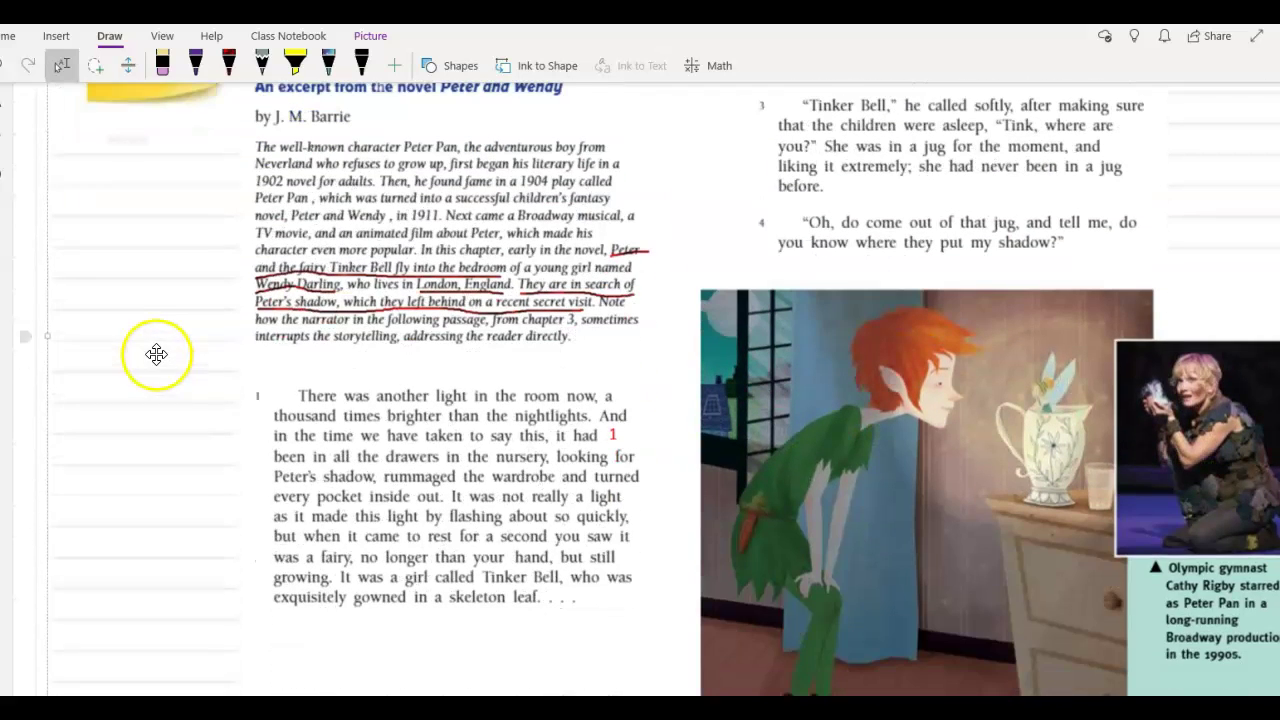
pyautogui.click(80, 404)
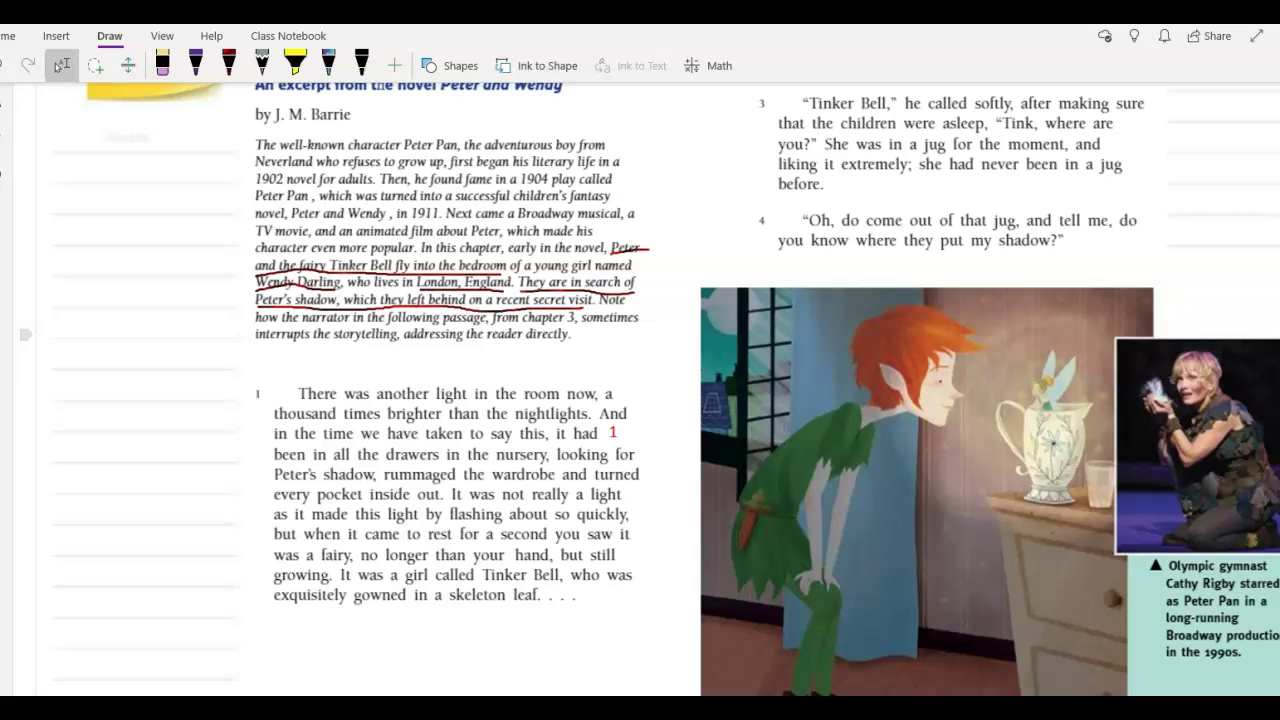
pyautogui.rightClick(73, 403)
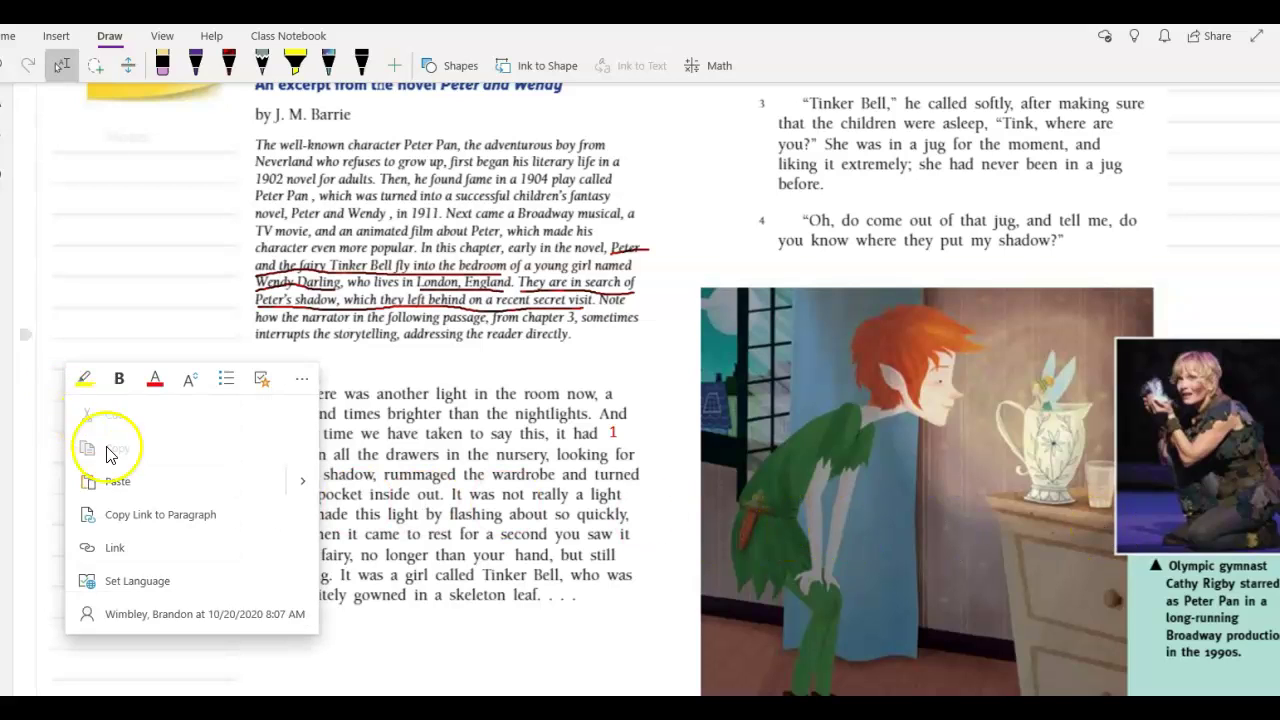
pyautogui.moveTo(294, 480)
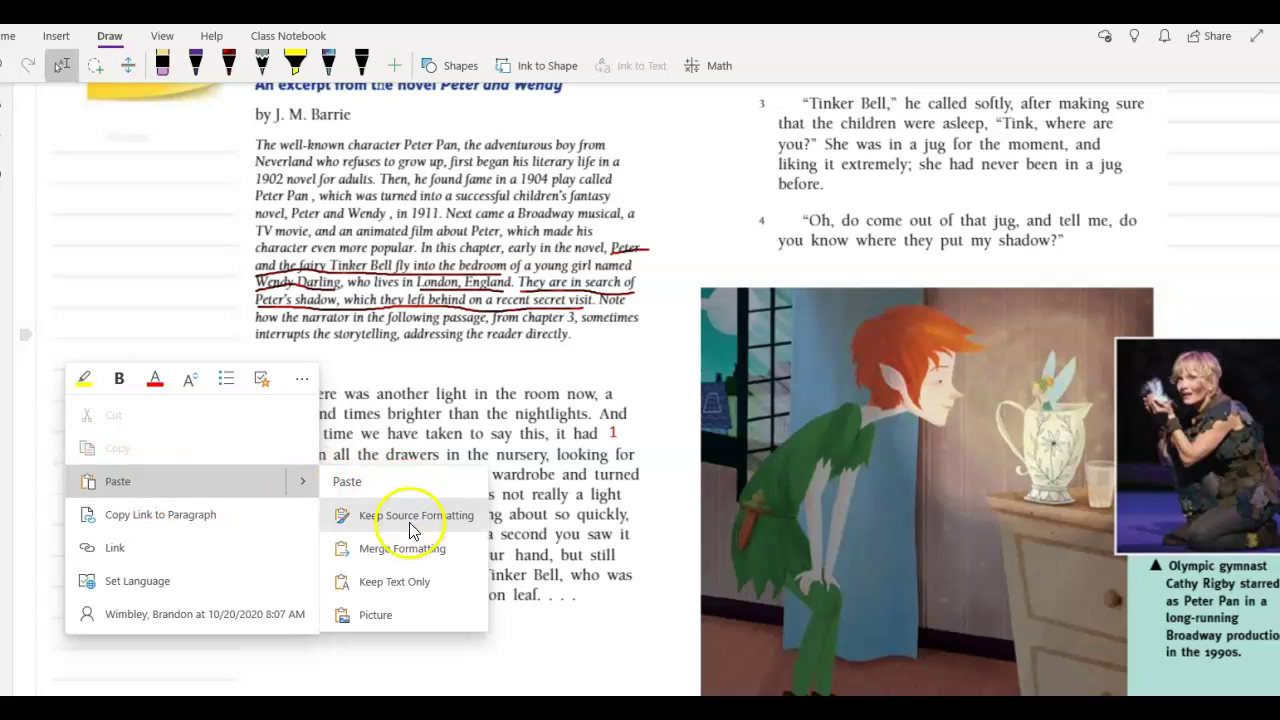
pyautogui.click(394, 581)
# Step: Narrow the margin note to fit and enlarge its text to 14 point
pyautogui.moveTo(530, 387); pyautogui.dragTo(224, 420)
pyautogui.moveTo(206, 503); pyautogui.dragTo(29, 408)
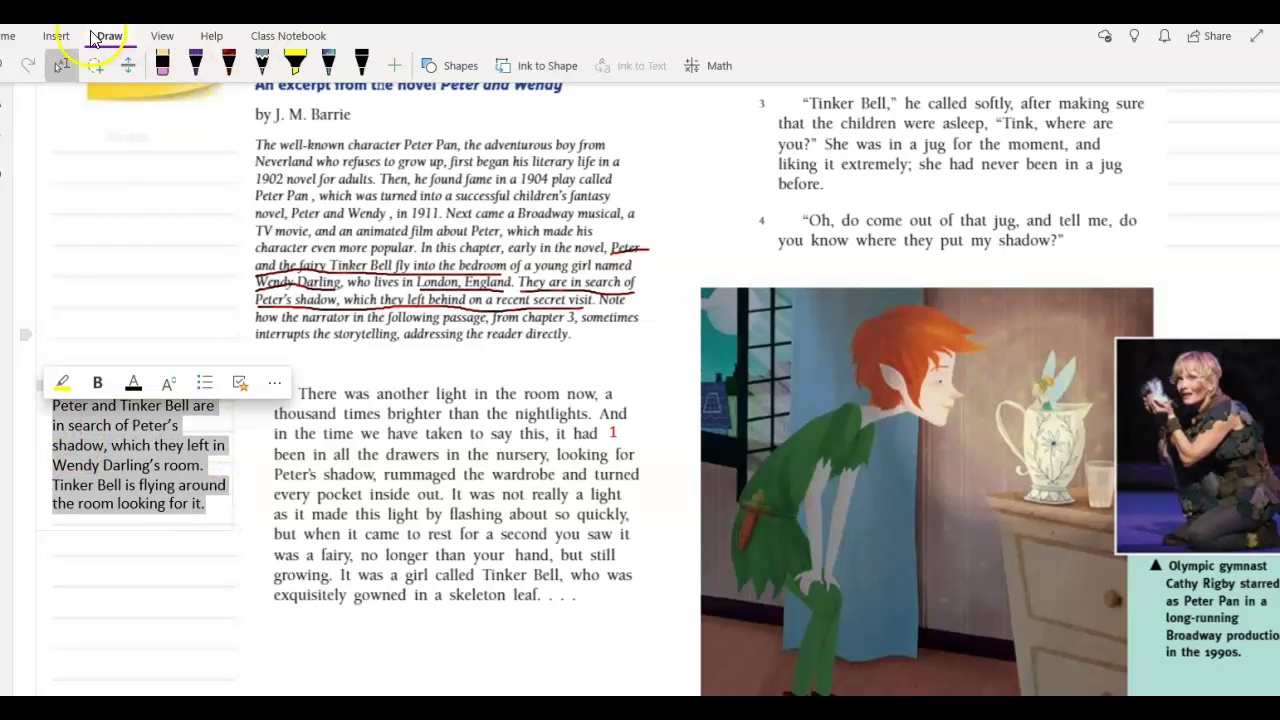
pyautogui.click(169, 383)
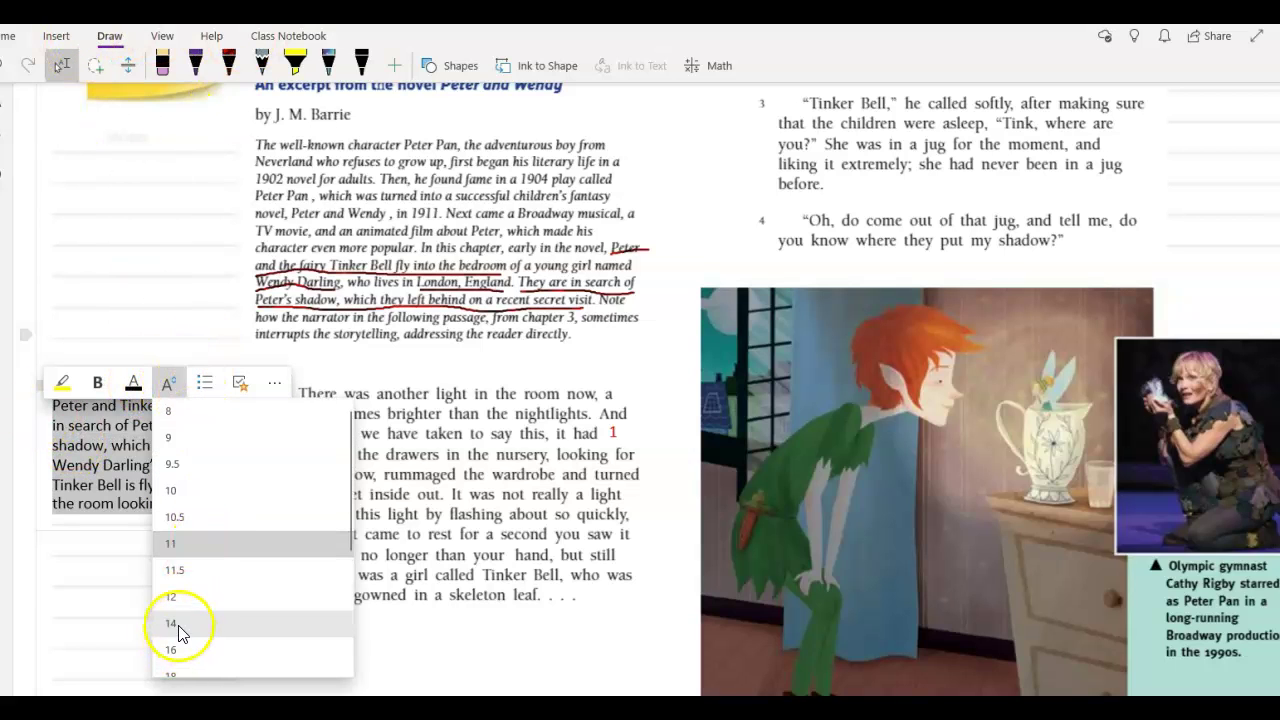
pyautogui.click(176, 626)
pyautogui.click(168, 508)
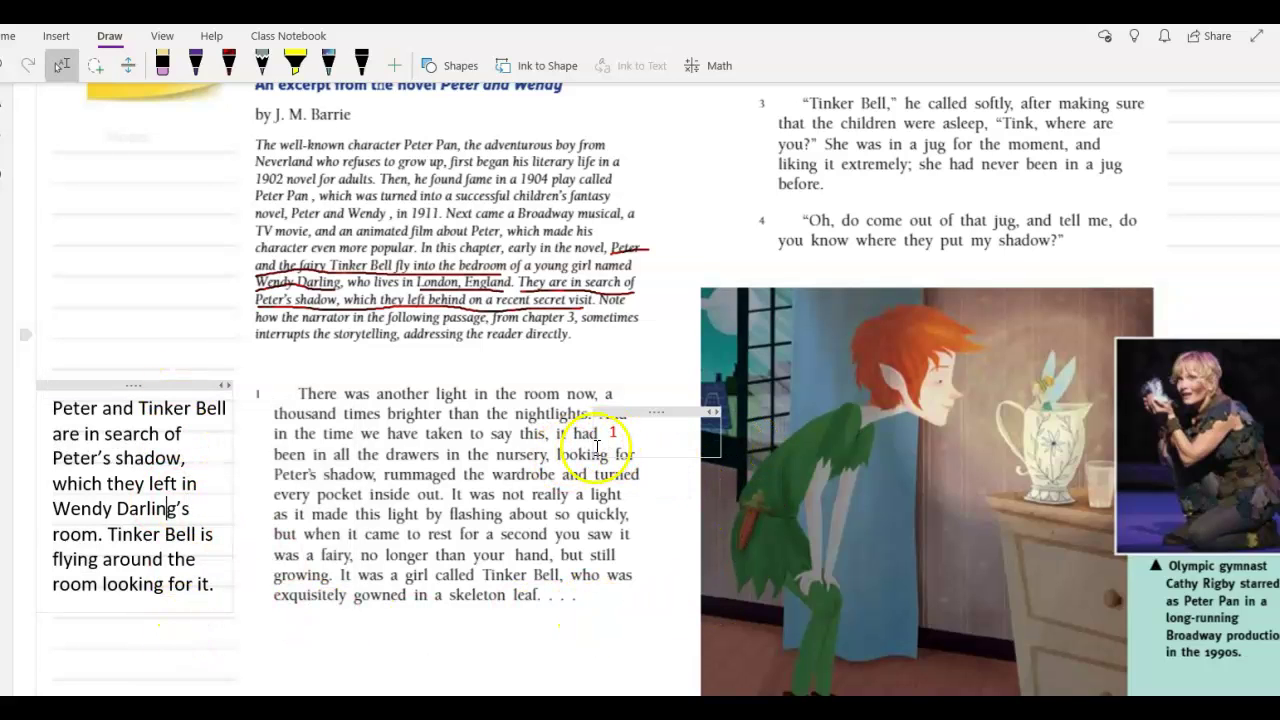
pyautogui.click(640, 350)
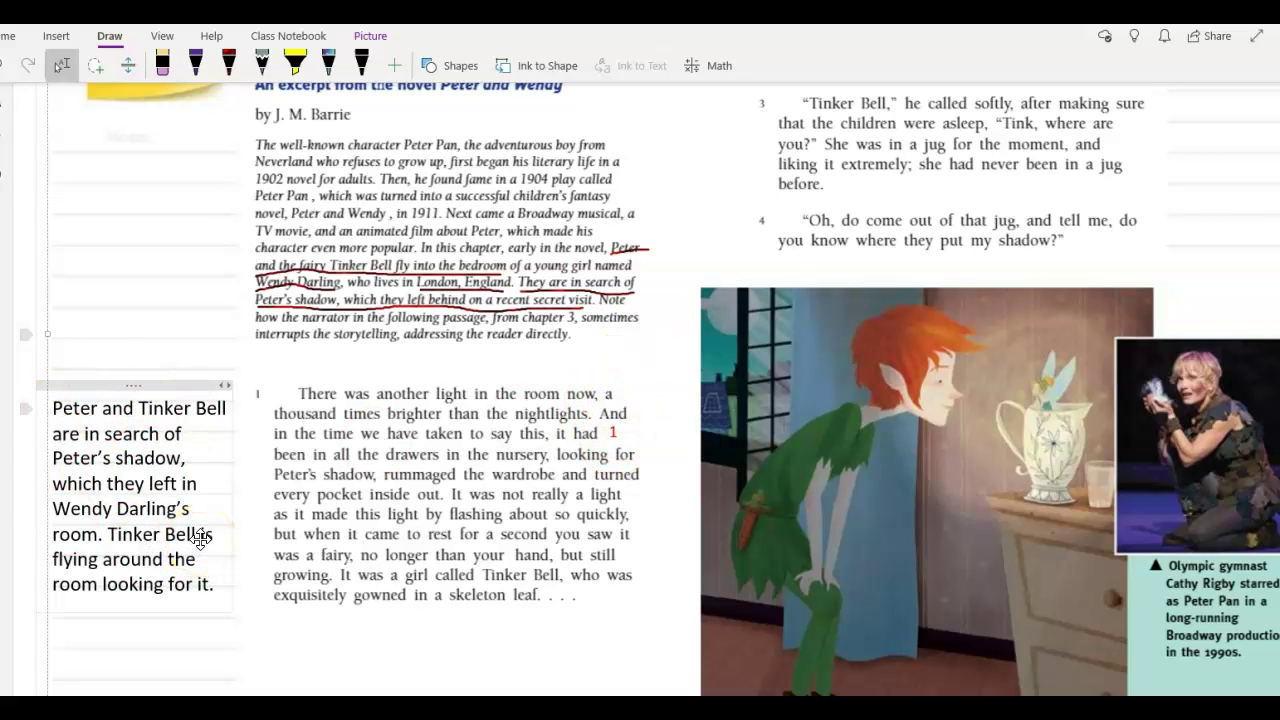
pyautogui.scroll(5, 606, 394)
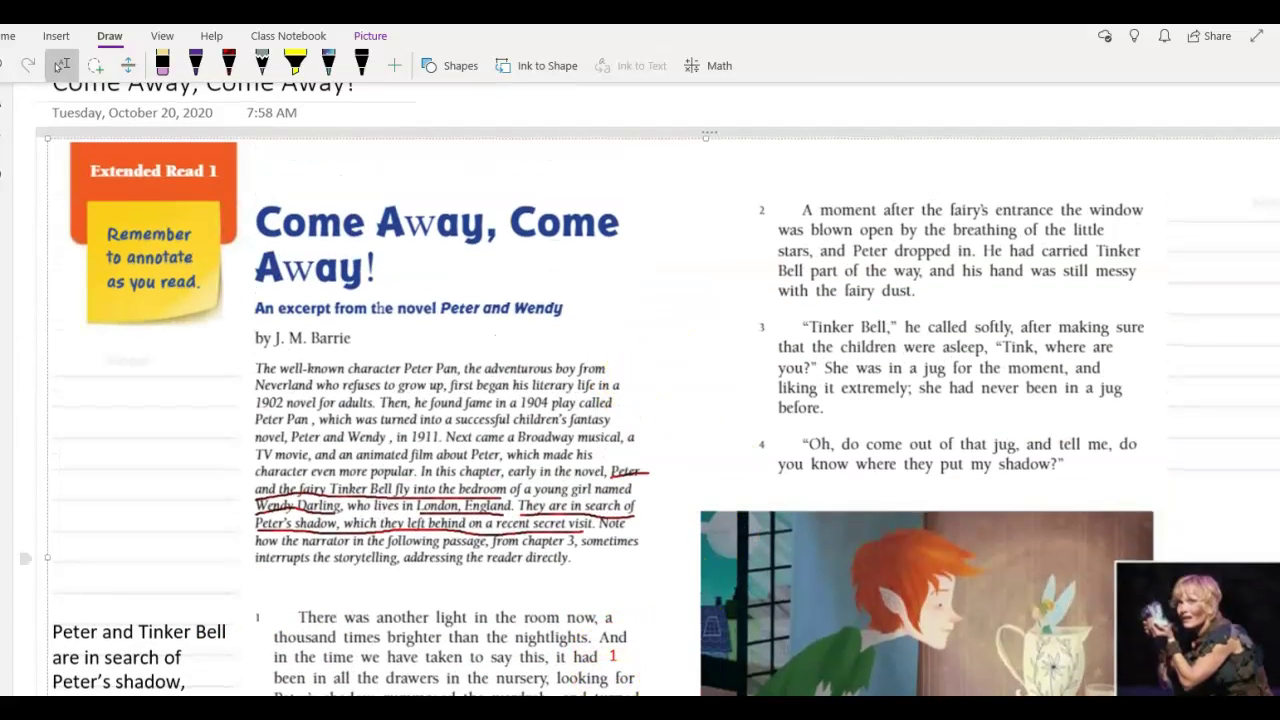
pyautogui.hscroll(7, 748, 611)
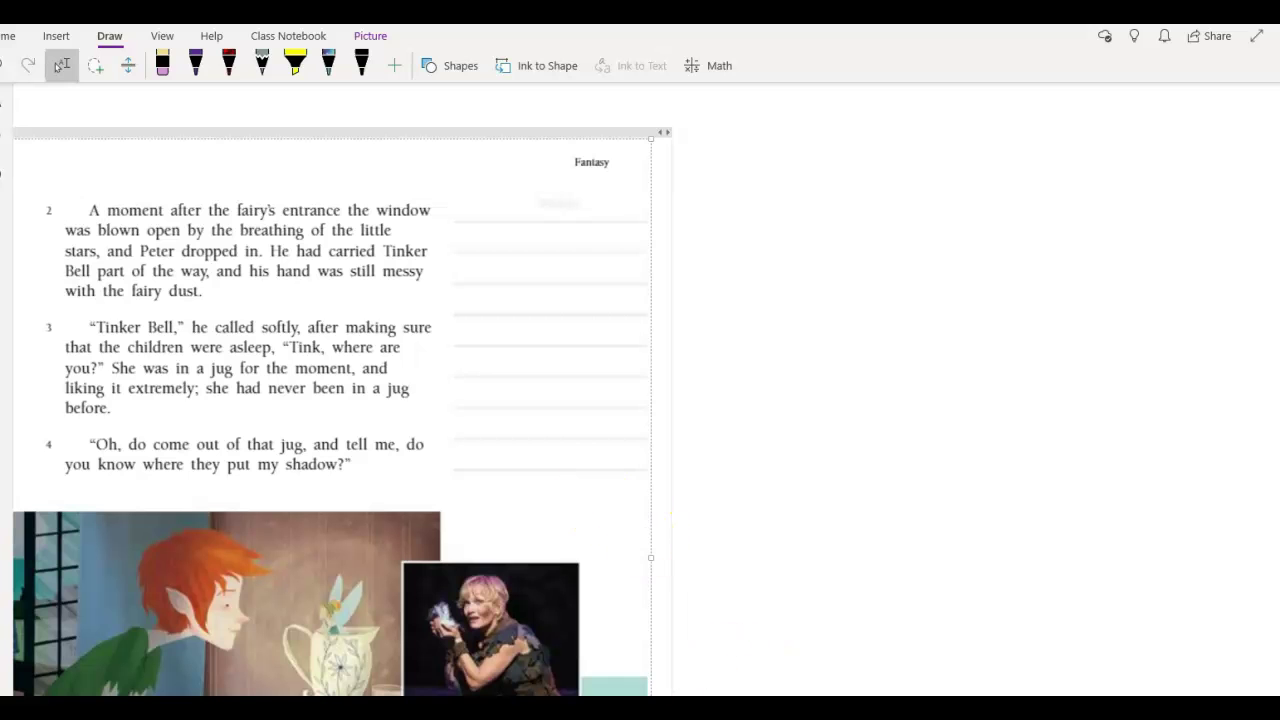
pyautogui.hscroll(-6, 633, 402)
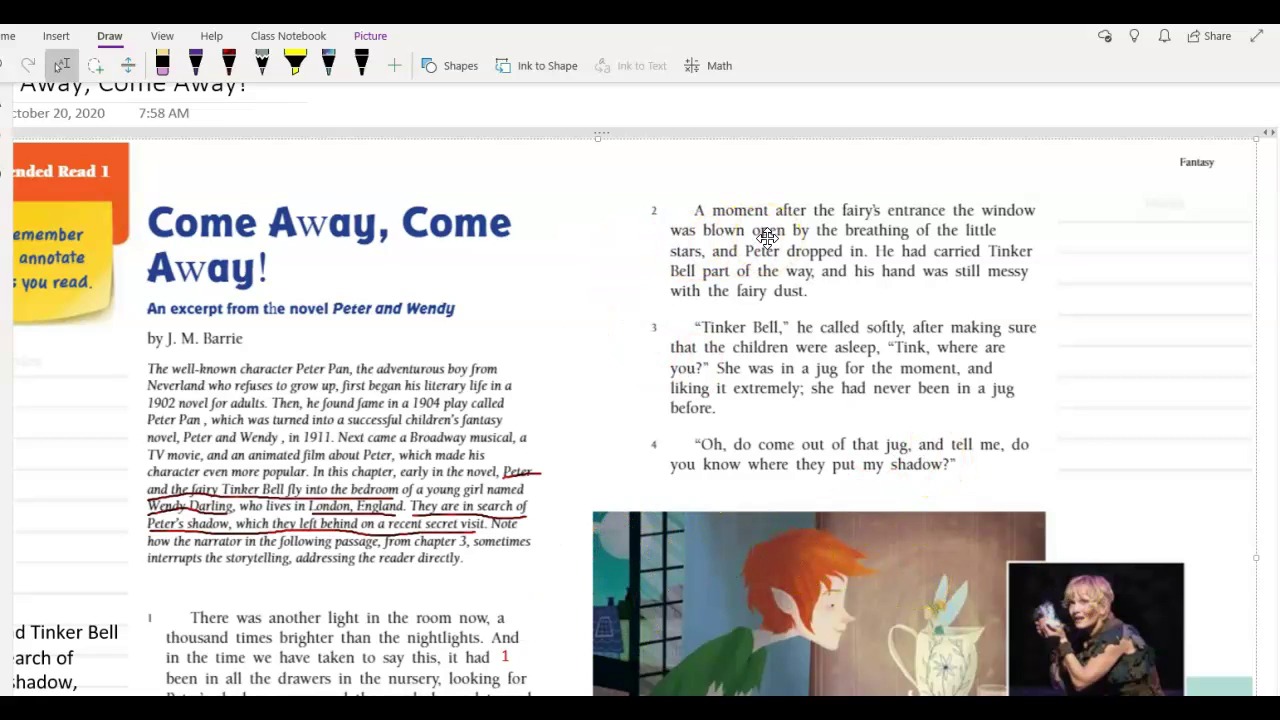
# Step: Place a red numeral 2 beside 'Peter dropped in' in paragraph 2
pyautogui.click(648, 244)
pyautogui.write('2')
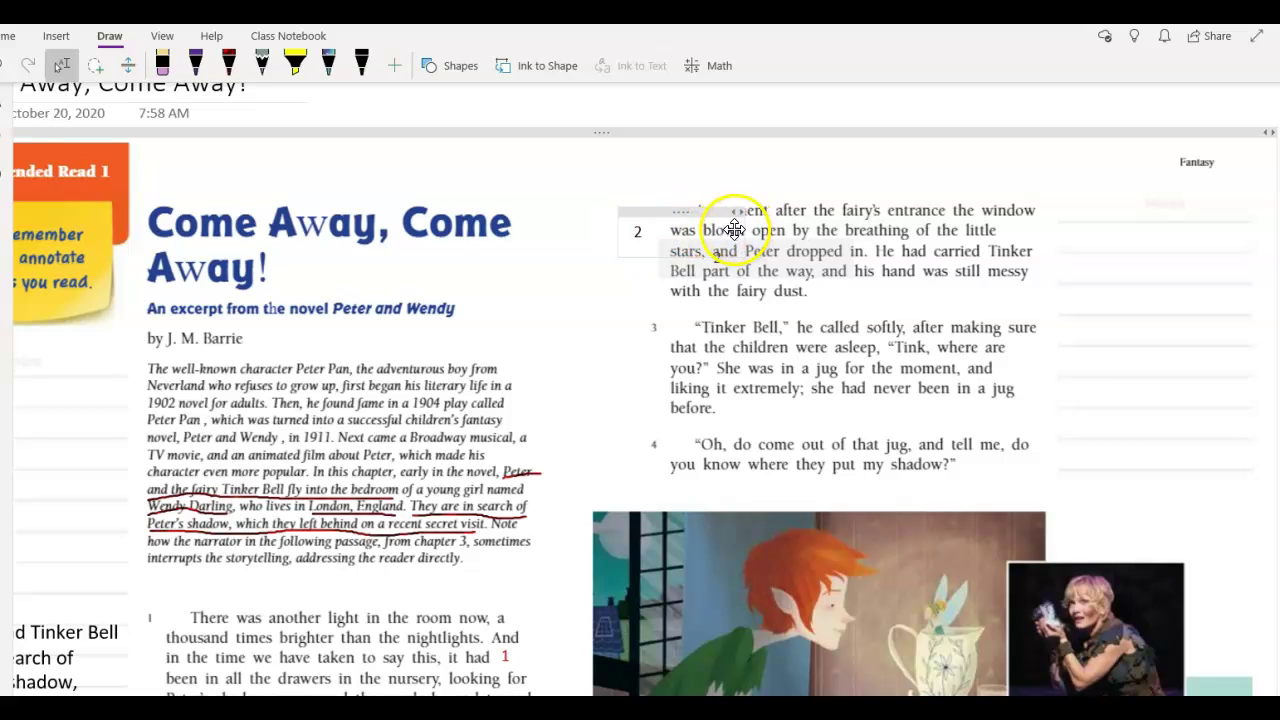
pyautogui.moveTo(737, 226); pyautogui.dragTo(754, 250)
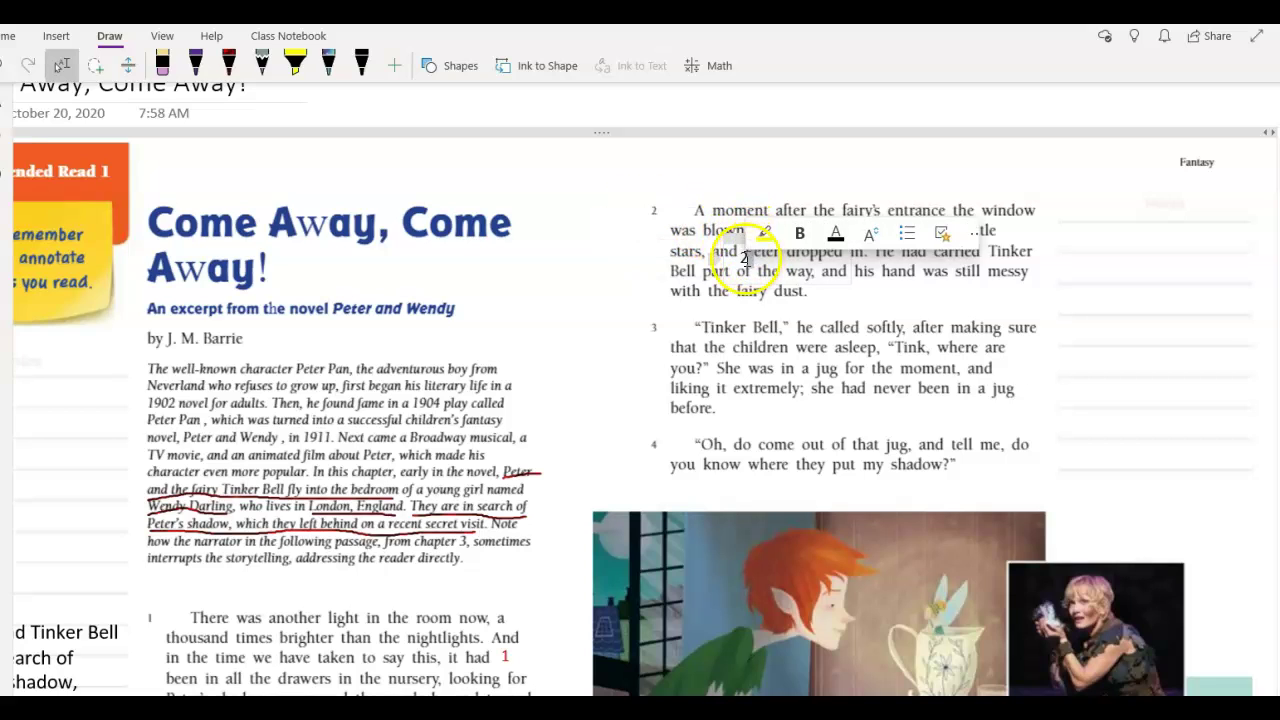
pyautogui.moveTo(826, 236)
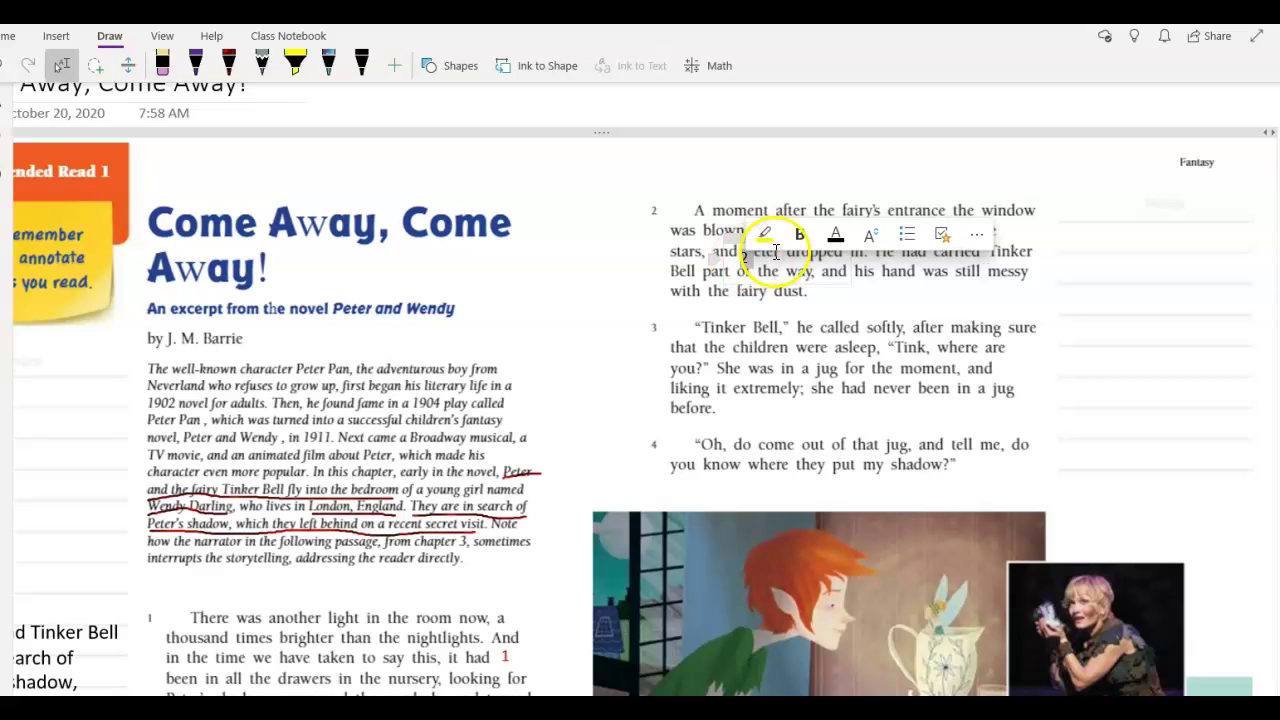
pyautogui.click(846, 236)
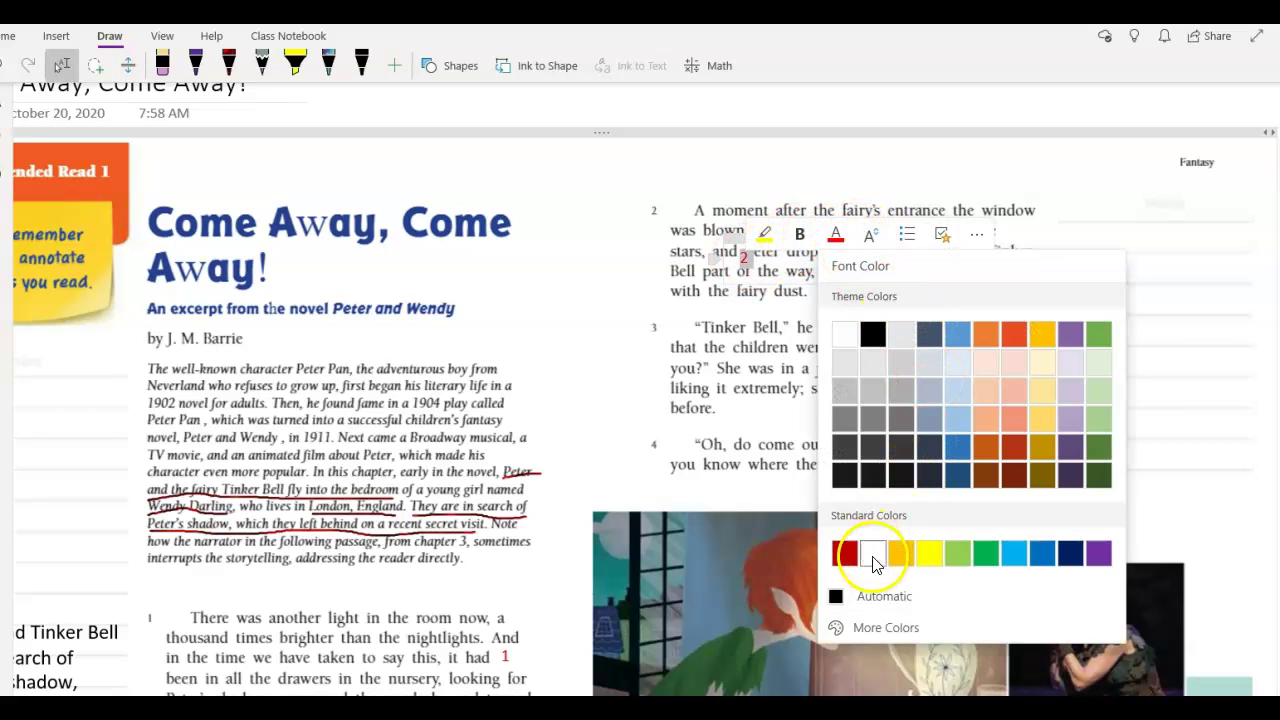
pyautogui.click(873, 553)
pyautogui.click(597, 330)
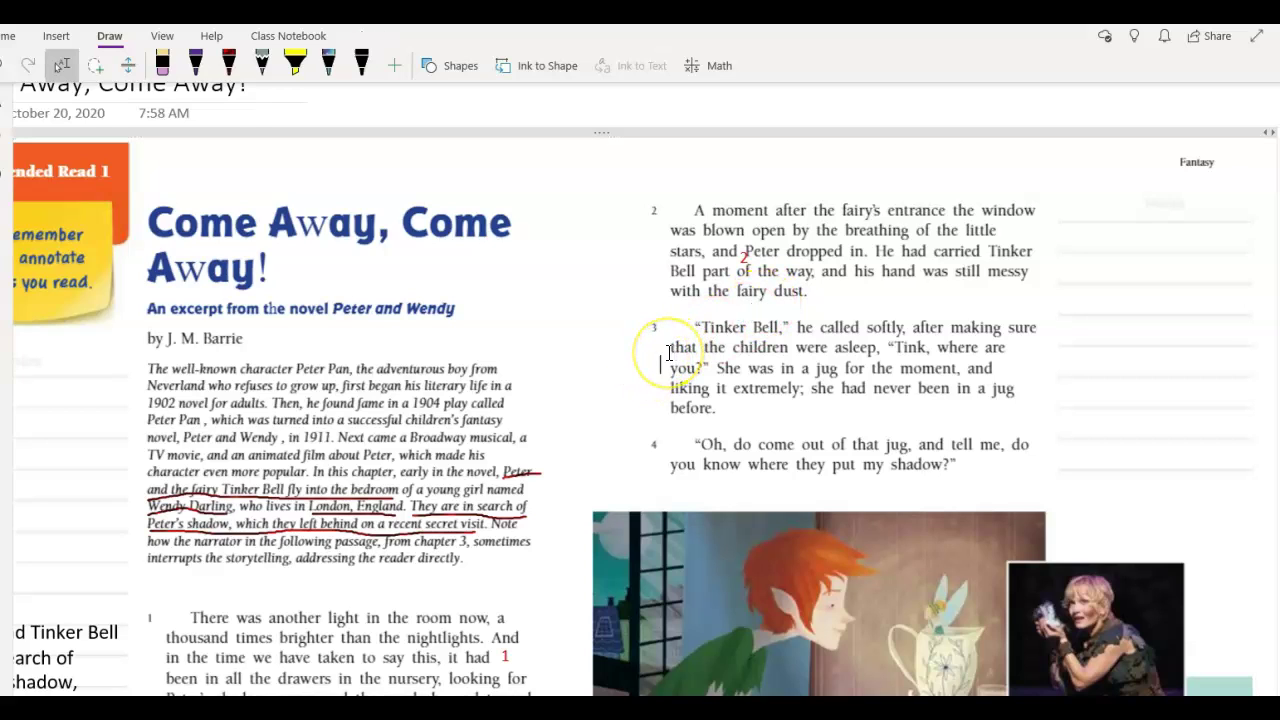
# Step: Place a red numeral 3 between 'softly' and 'asleep' in paragraph 3
pyautogui.click(655, 356)
pyautogui.write('3')
pyautogui.doubleClick(664, 362)
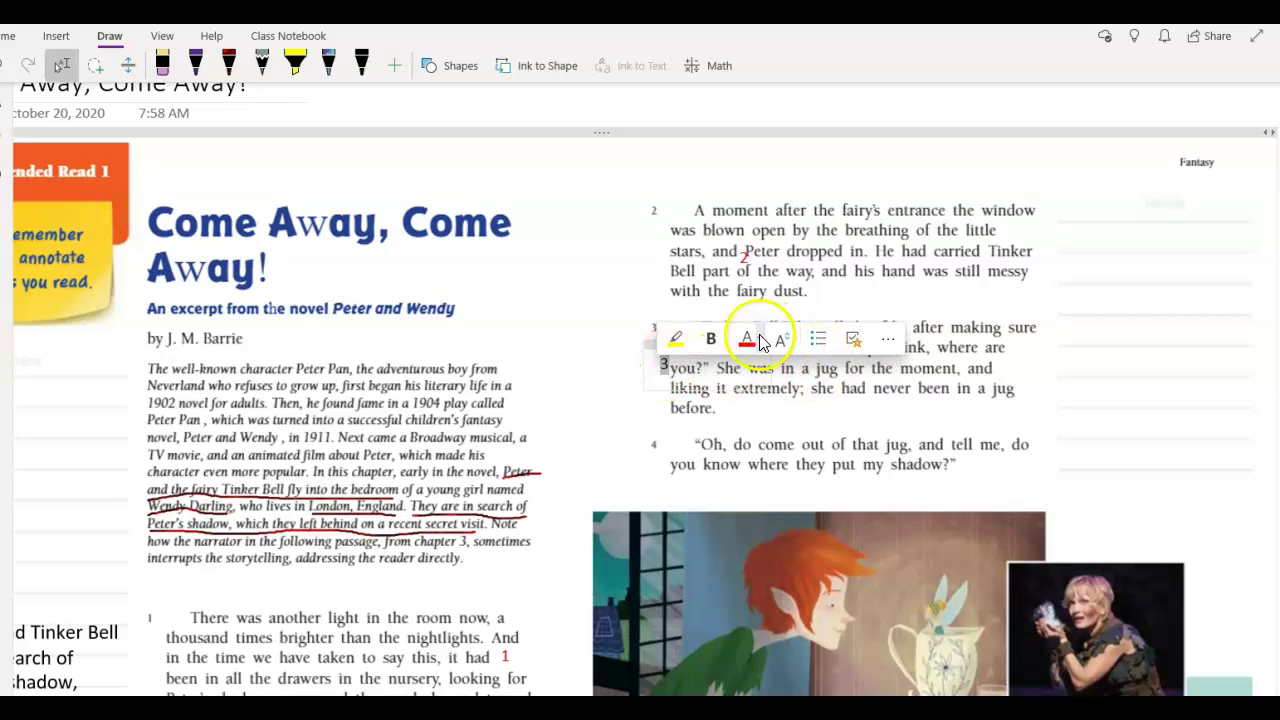
pyautogui.click(747, 341)
pyautogui.moveTo(651, 345); pyautogui.dragTo(862, 332)
pyautogui.click(603, 360)
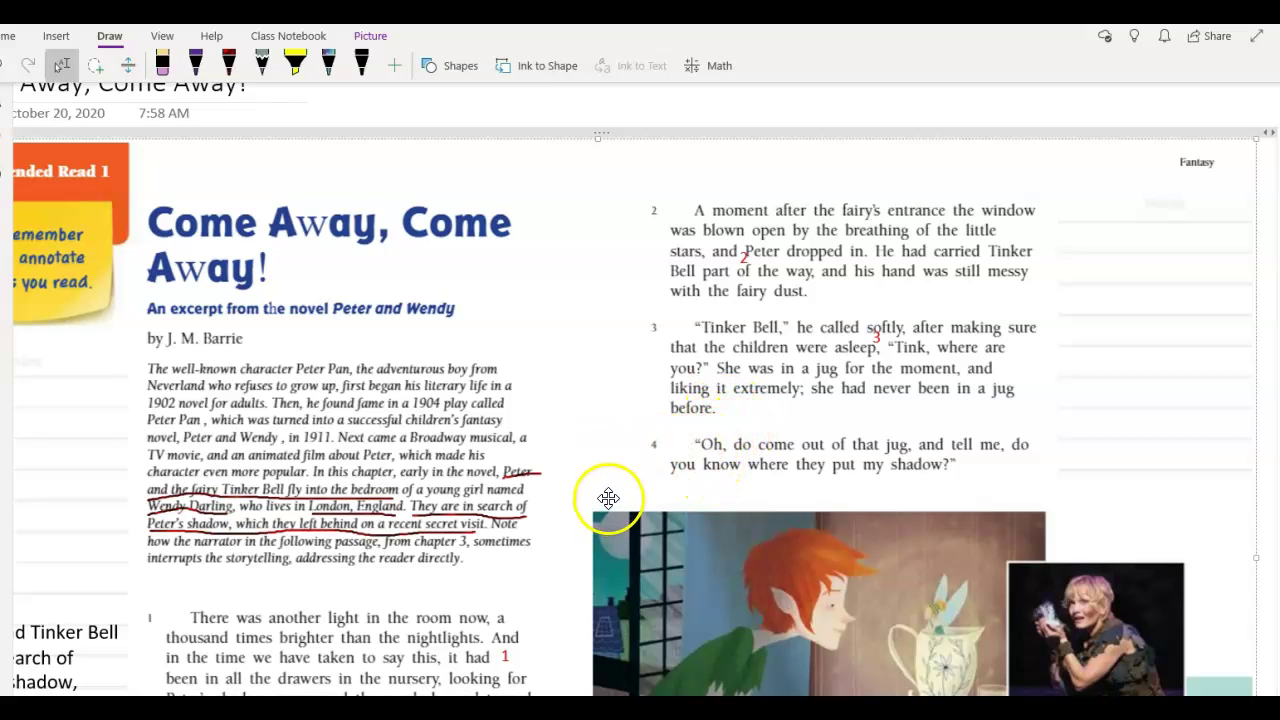
pyautogui.scroll(-4, 583, 463)
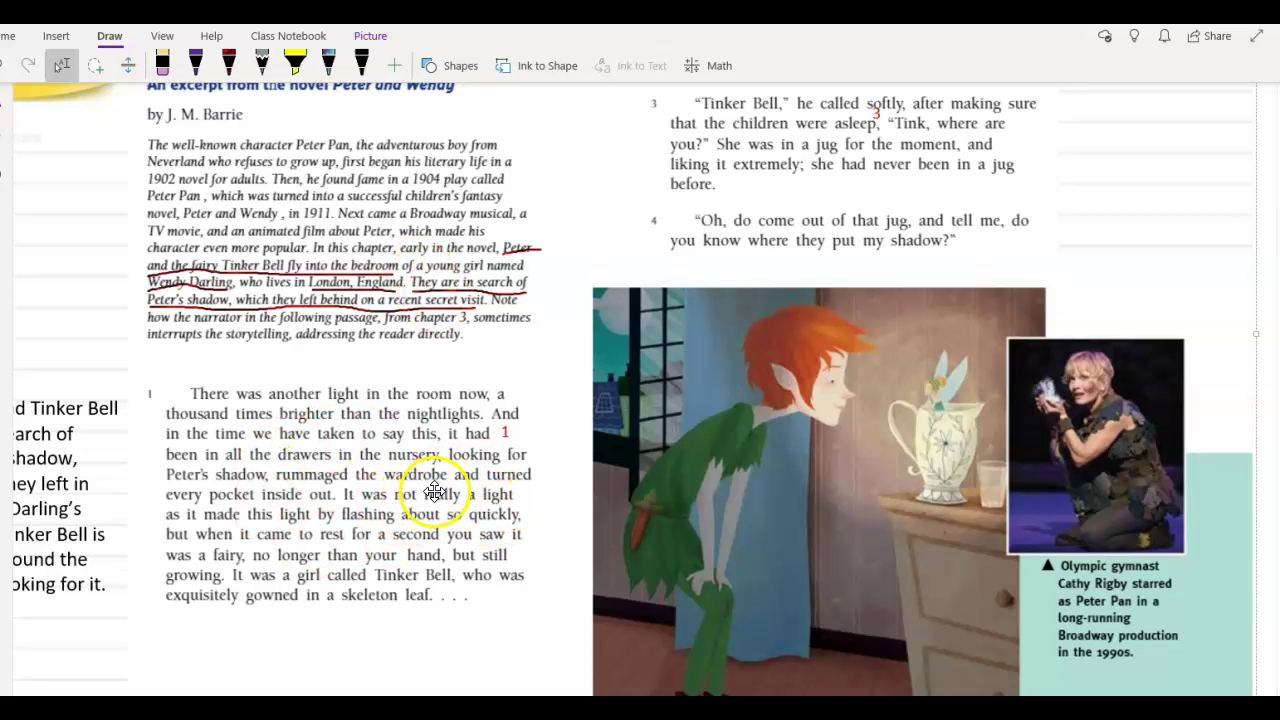
pyautogui.scroll(3, 509, 464)
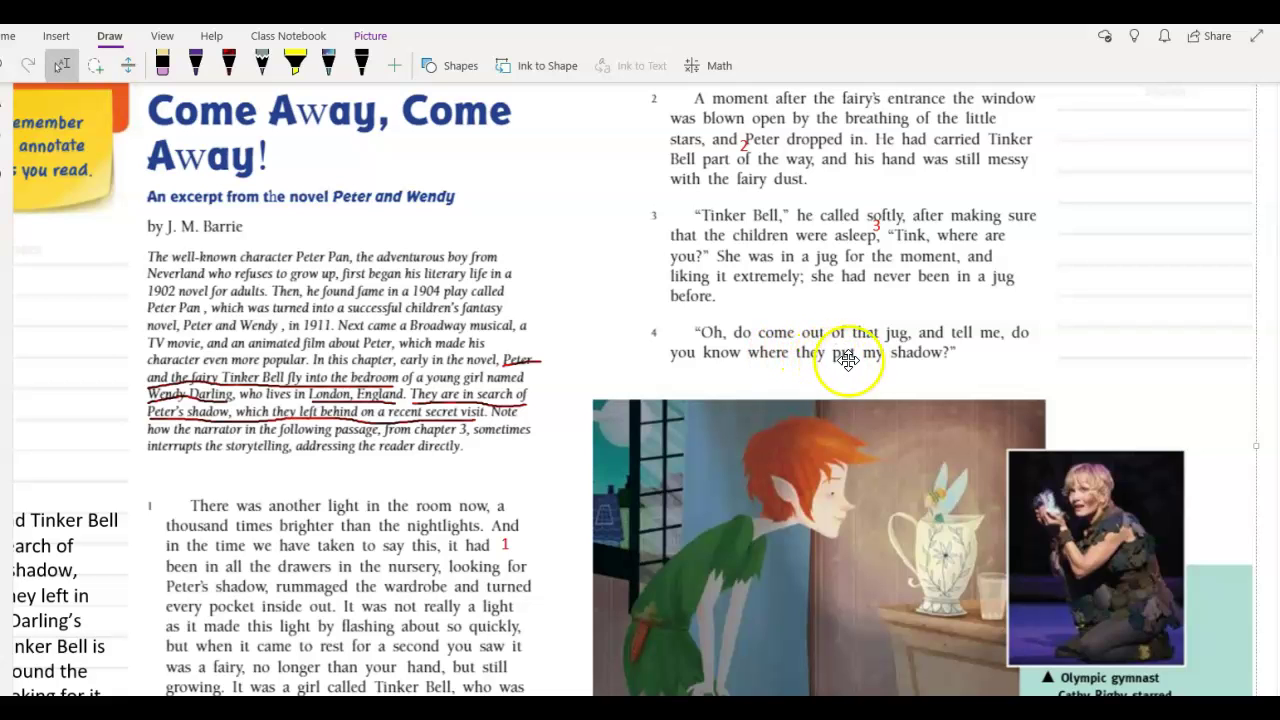
pyautogui.scroll(3, 862, 360)
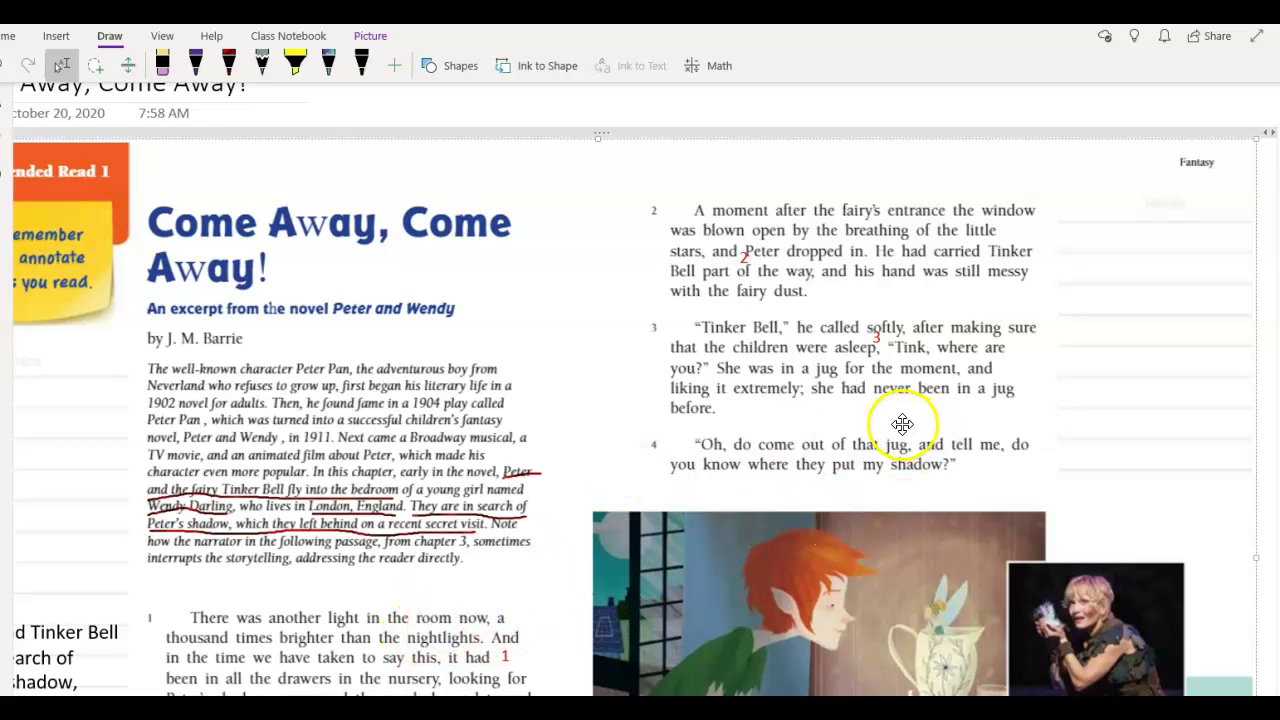
# Step: Type 'Peter bursts through the window. He is looking for Tink, who is relaxing in a jug.' in a narrowed right-margin note
pyautogui.click(1066, 214)
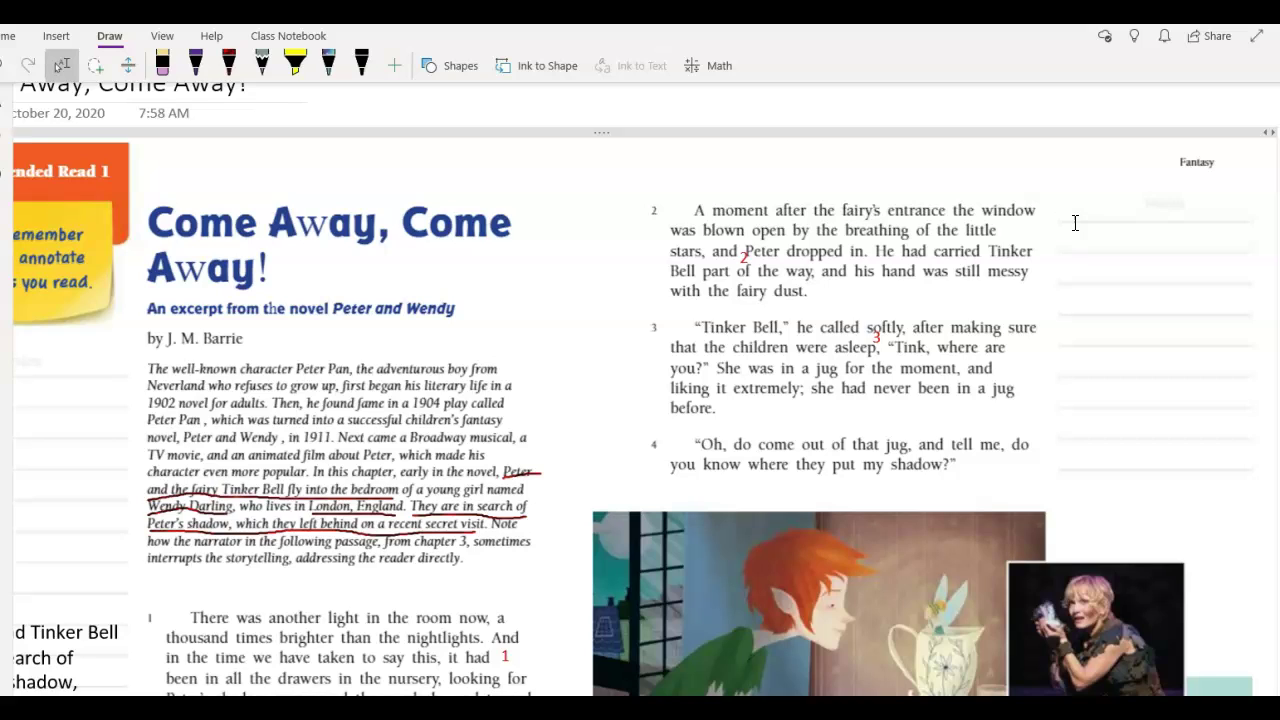
pyautogui.write('Peter')
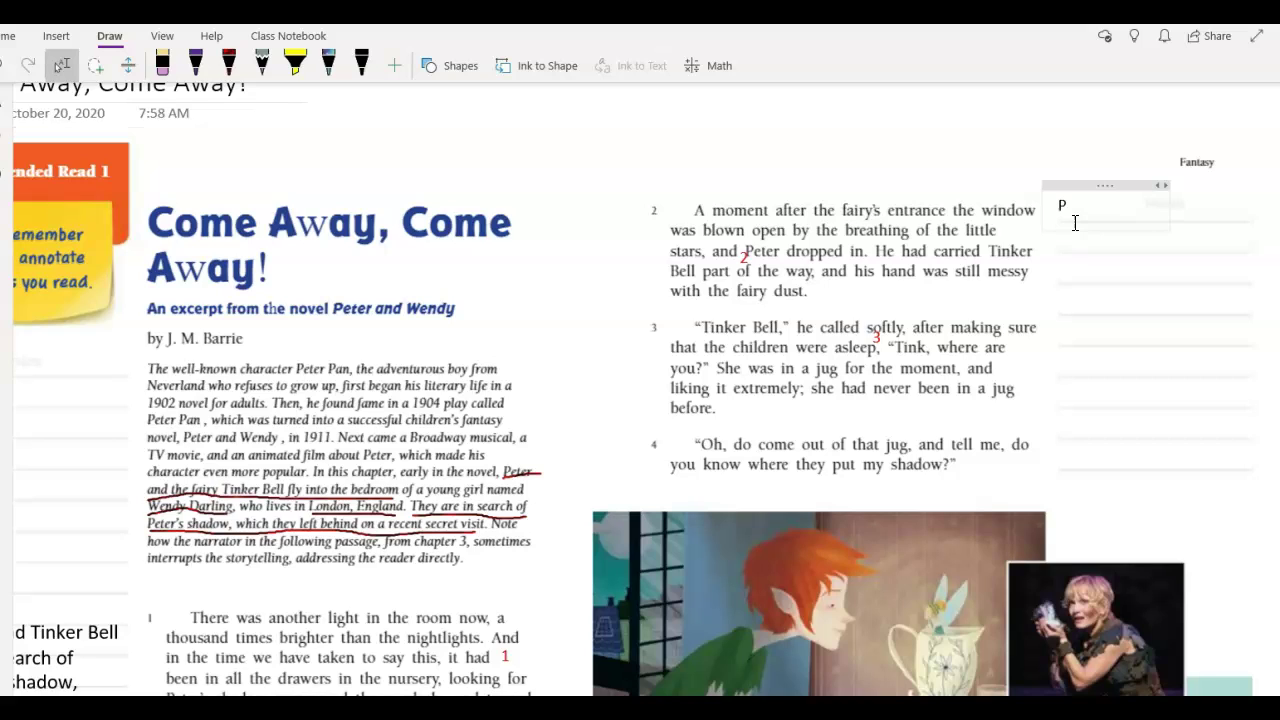
pyautogui.click(1060, 250)
pyautogui.write('bursts through the window')
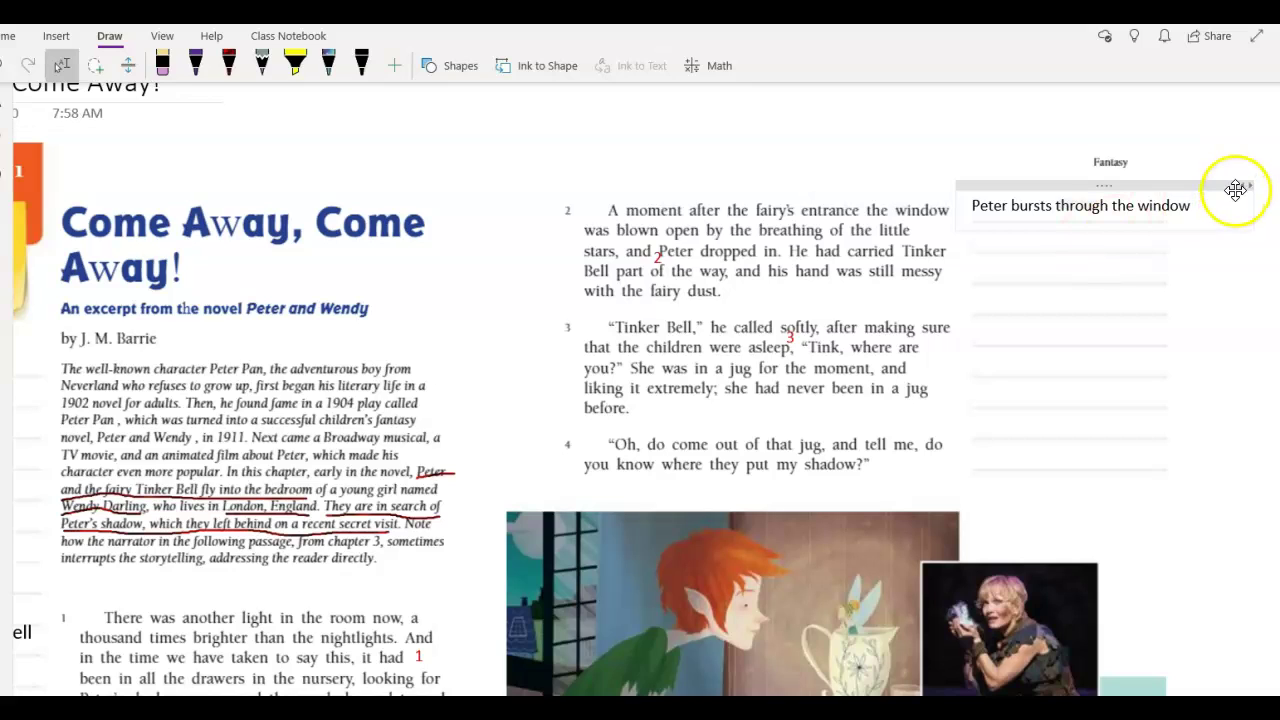
pyautogui.moveTo(1246, 186); pyautogui.dragTo(1173, 191)
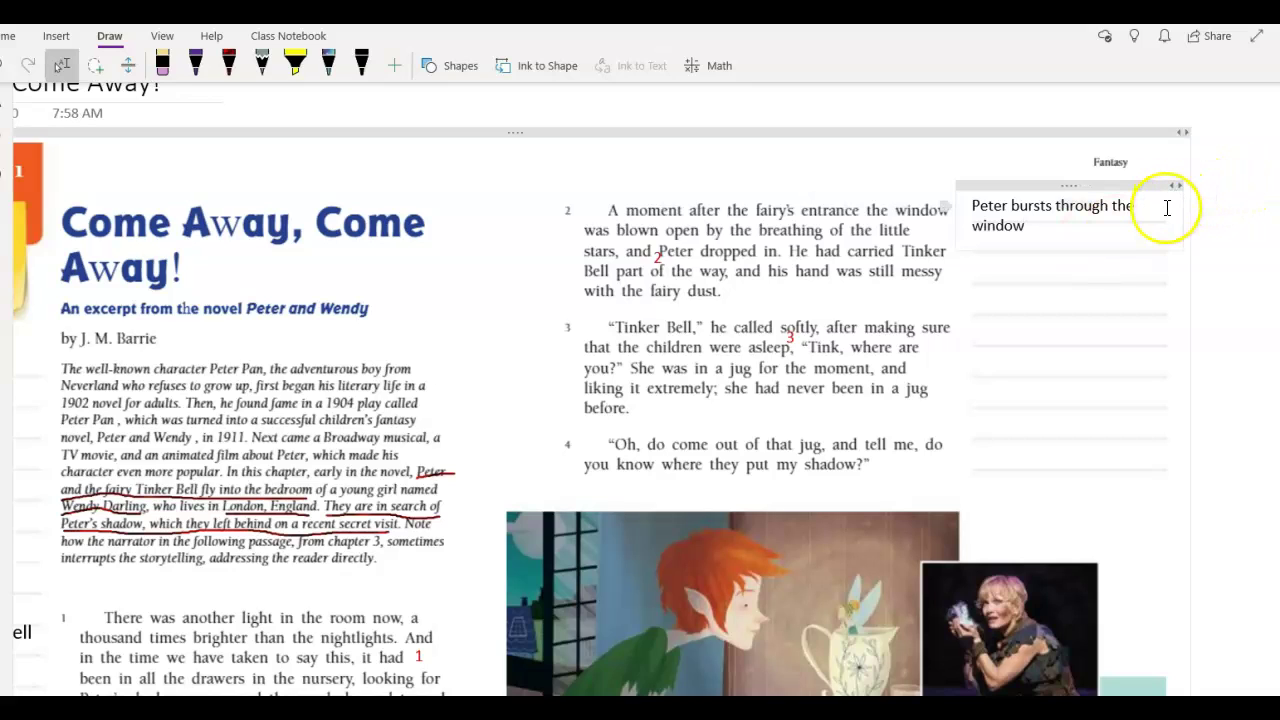
pyautogui.write('. He is lo')
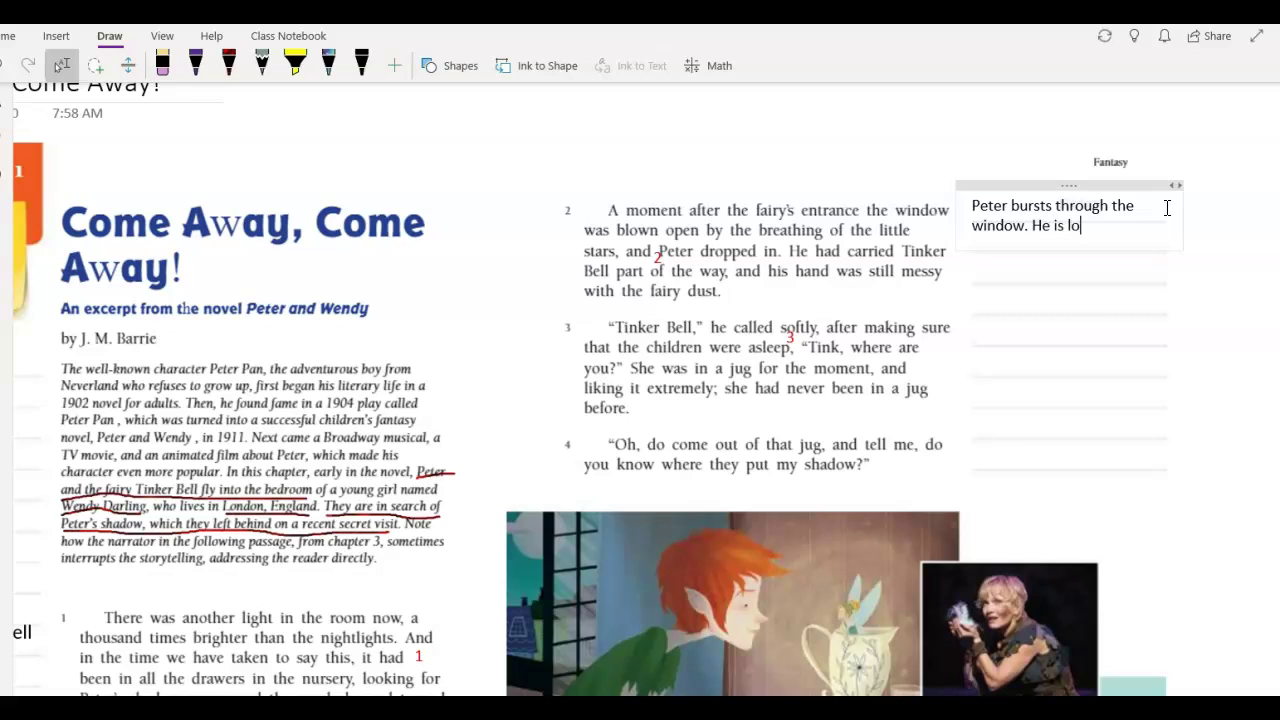
pyautogui.write('oking for Tink')
pyautogui.write(', who is')
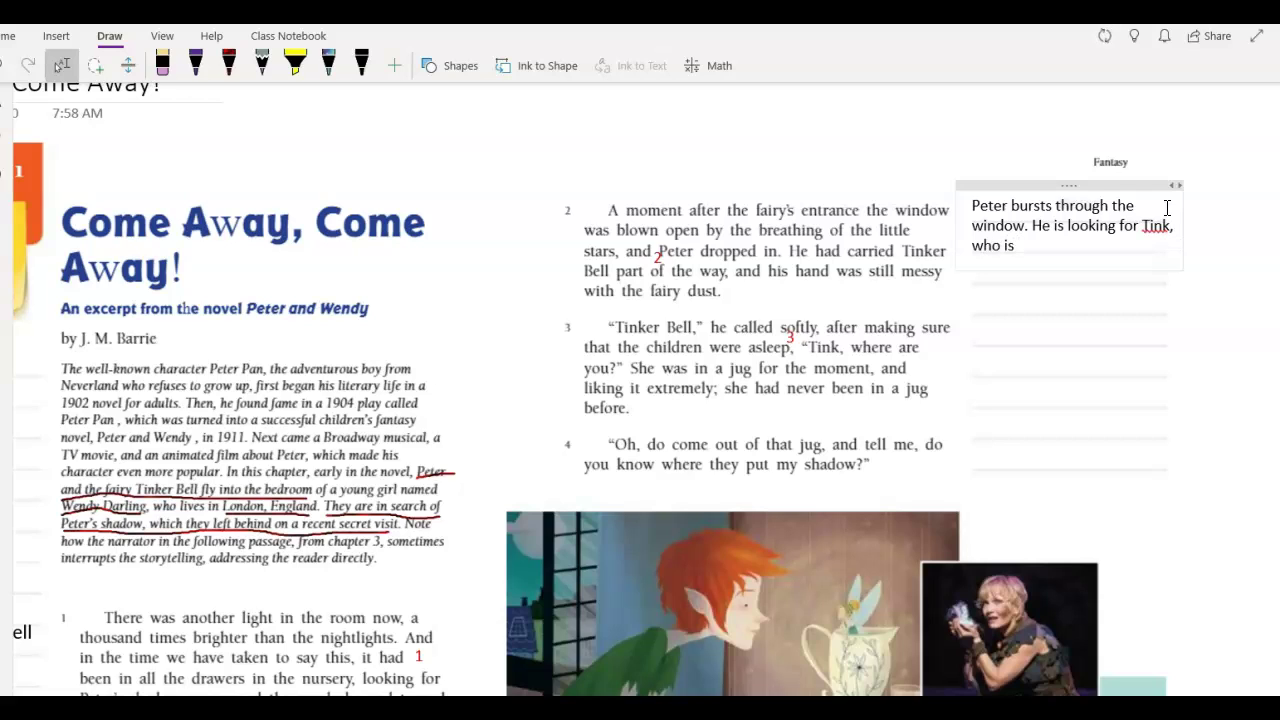
pyautogui.write(' relaxing in a jug.')
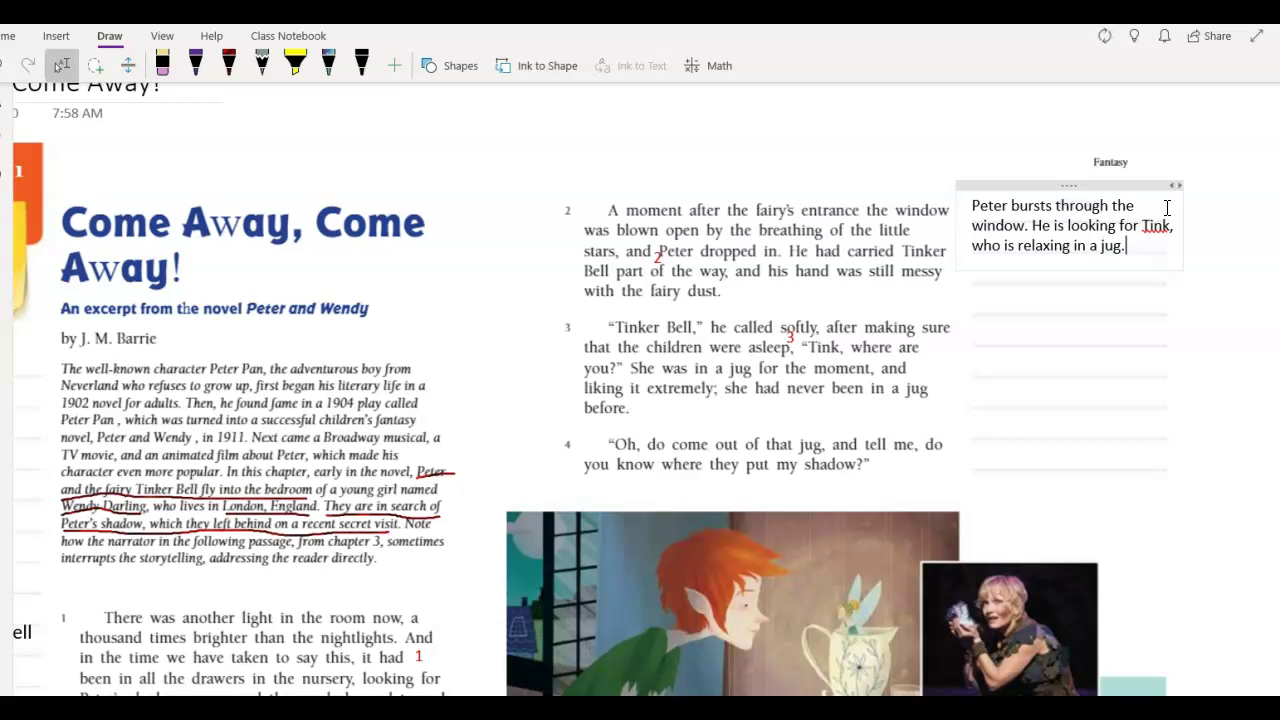
# Step: Add 'They are still looking for his shadow.' and correct the typo 'stuill' to 'still'
pyautogui.scroll(-1, 784, 310)
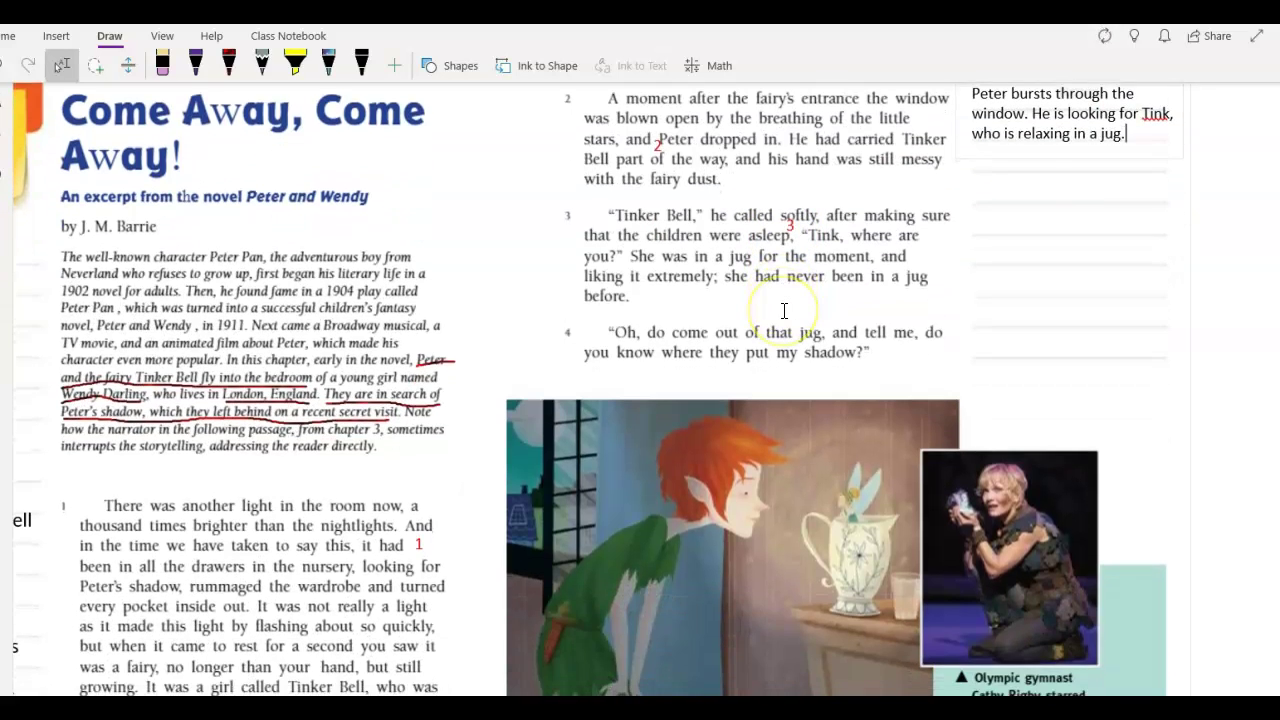
pyautogui.scroll(1, 784, 310)
pyautogui.write('Th')
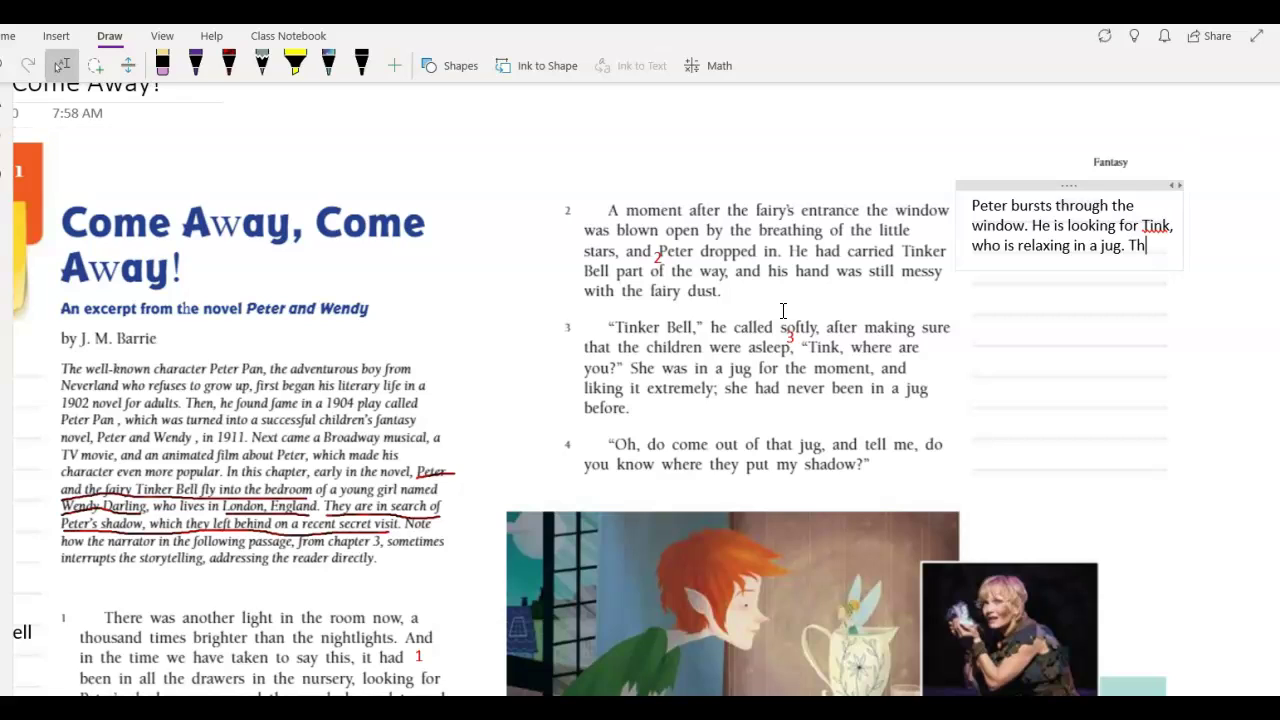
pyautogui.write('ey are stui')
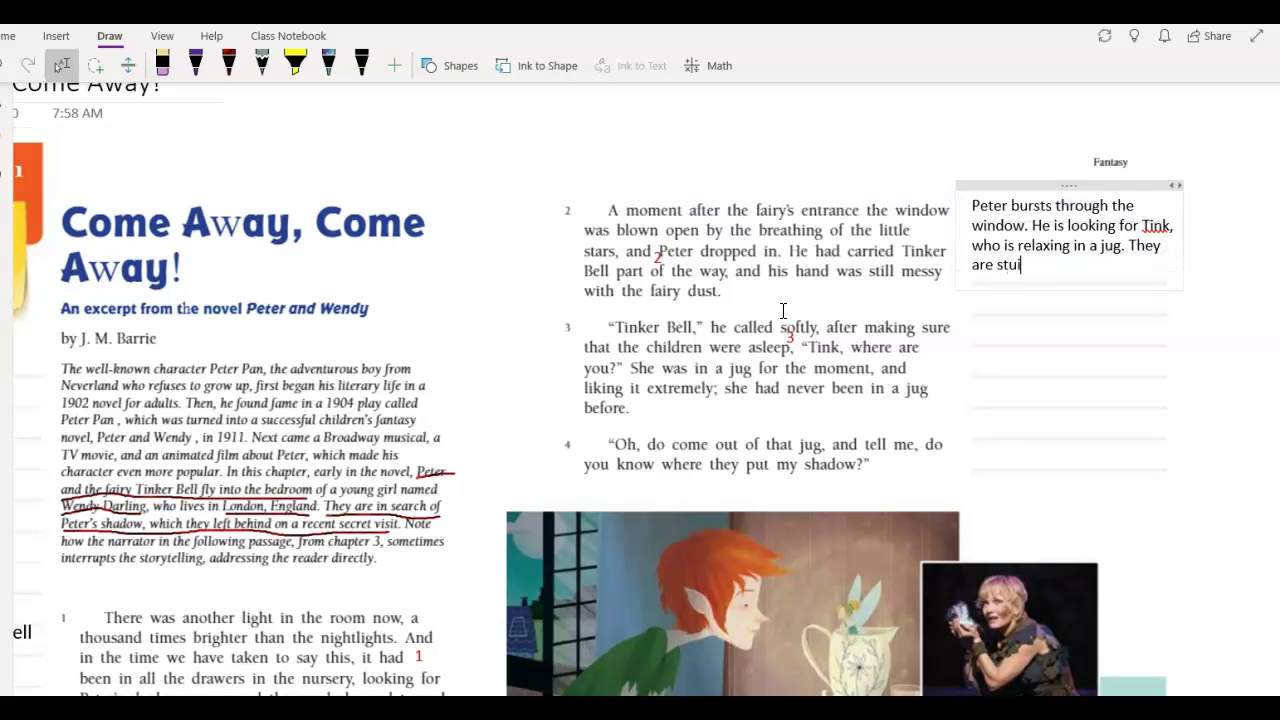
pyautogui.write('ll looking for his shadow.')
pyautogui.click(875, 327)
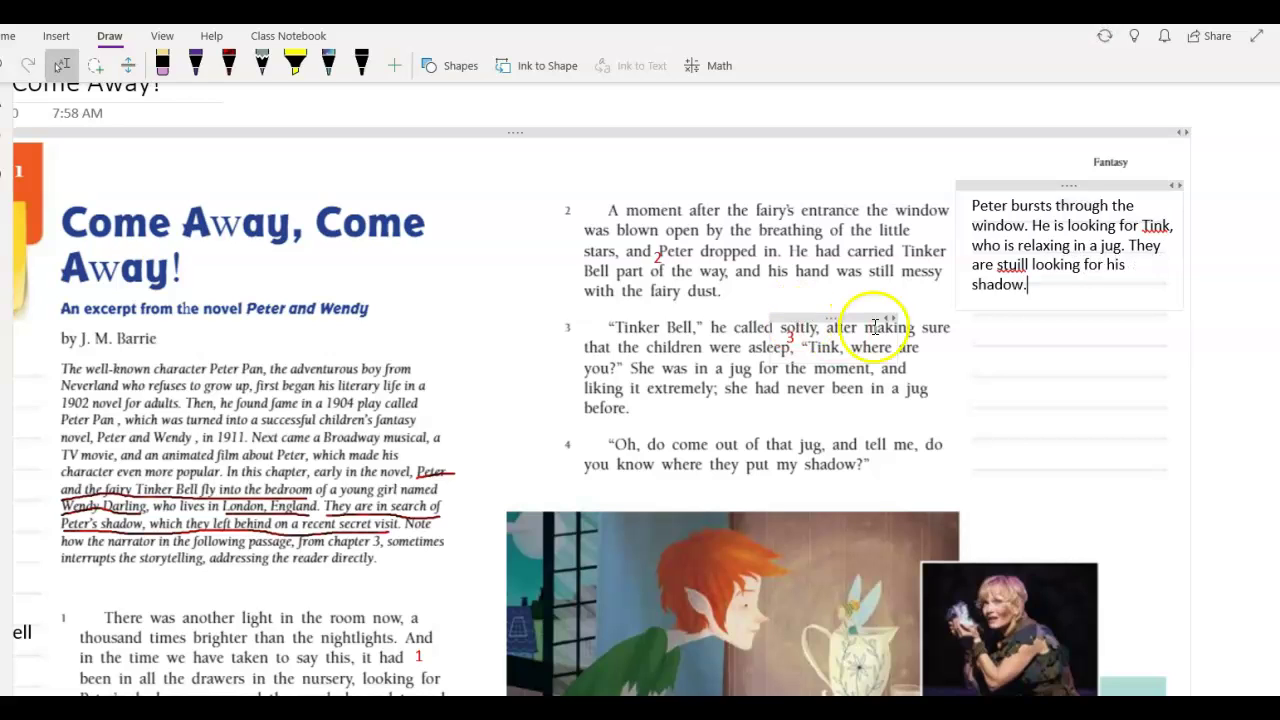
pyautogui.click(1015, 264)
pyautogui.press('BackSpace')
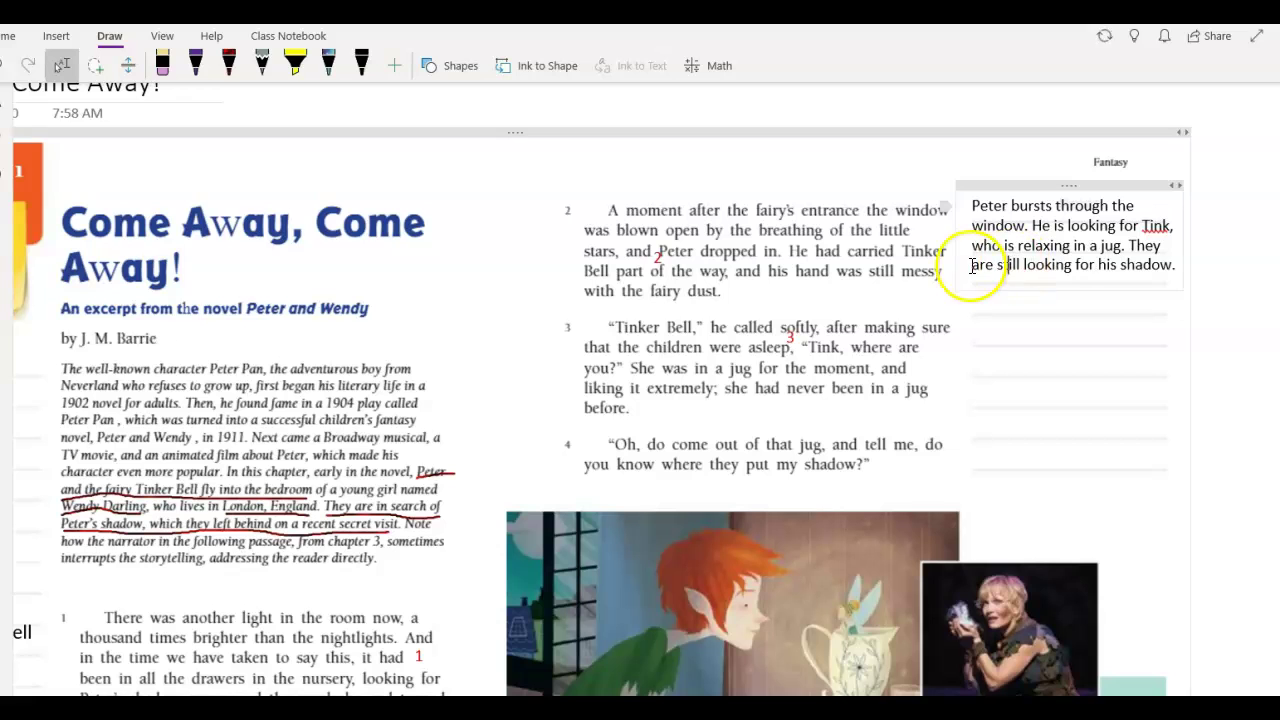
# Step: Scroll to the next story page and switch from drawing back to text selection
pyautogui.scroll(-10, 486, 320)
pyautogui.scroll(-3, 486, 322)
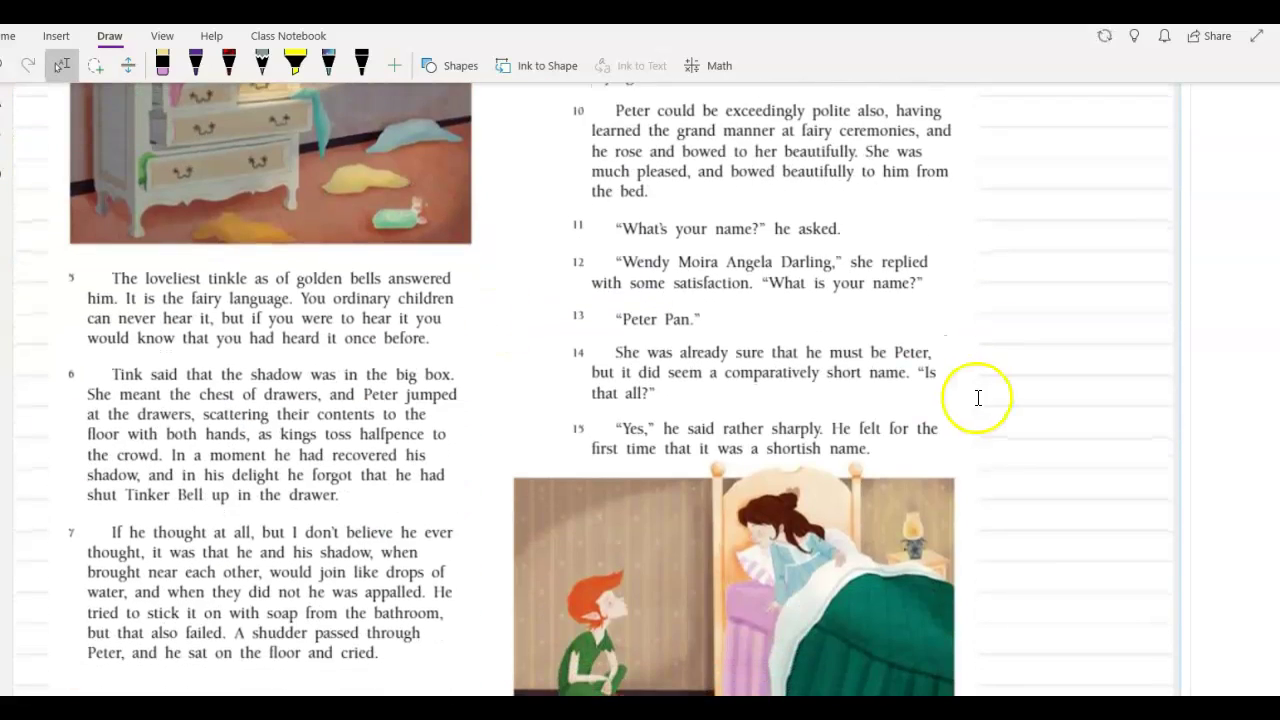
pyautogui.click(60, 65)
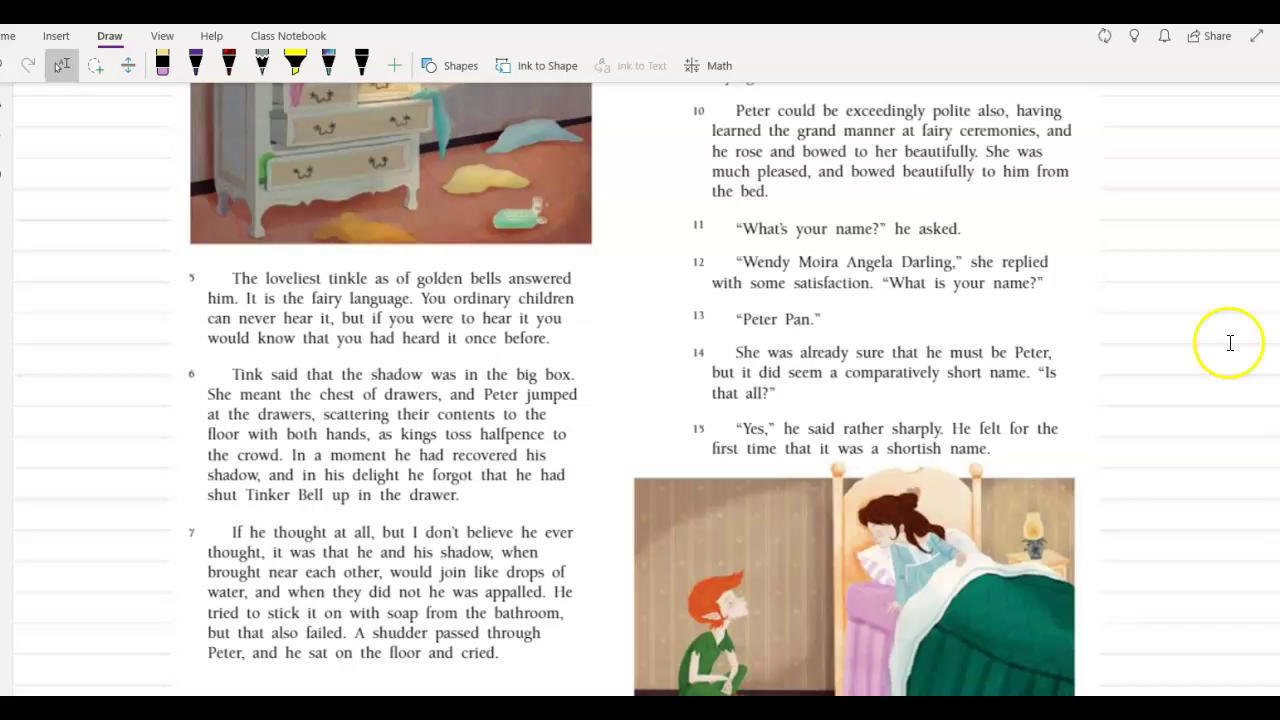
pyautogui.scroll(3, 455, 118)
pyautogui.scroll(-2, 440, 124)
pyautogui.scroll(-2, 484, 208)
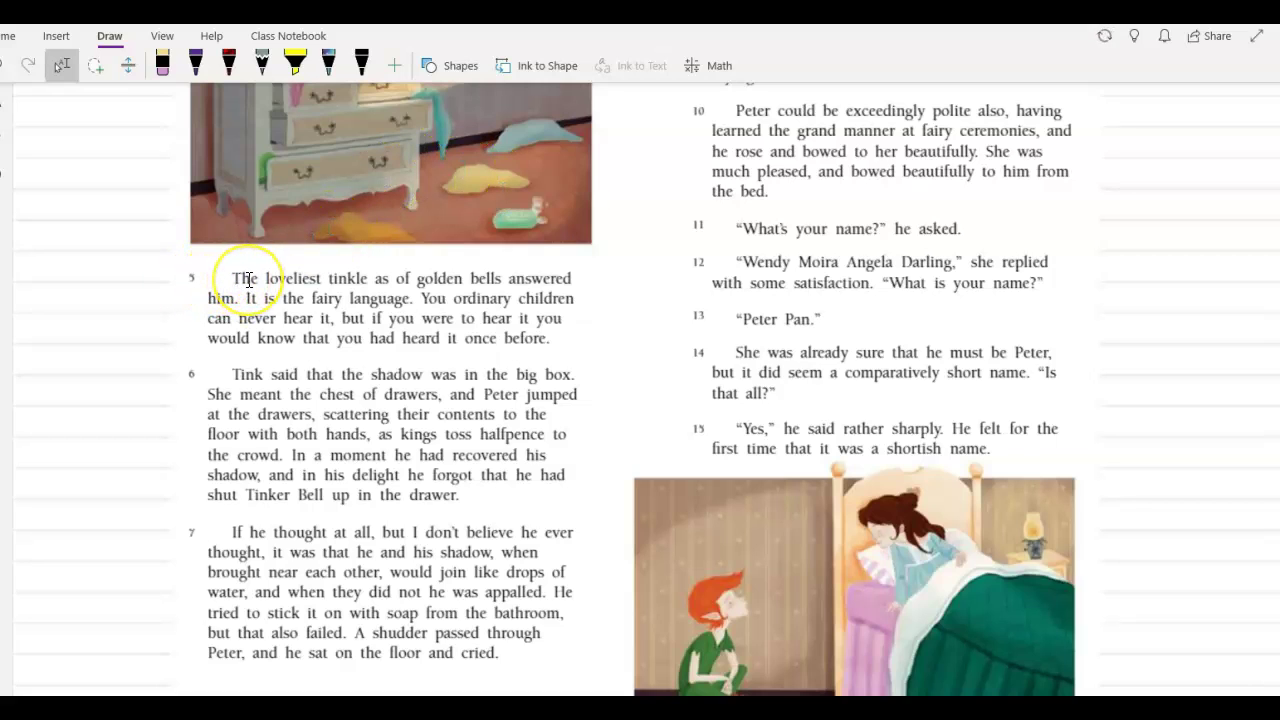
# Step: Insert a red numeral 4 just before 'The loveliest tinkle' at paragraph 5's start
pyautogui.write('5')
pyautogui.press('BackSpace')
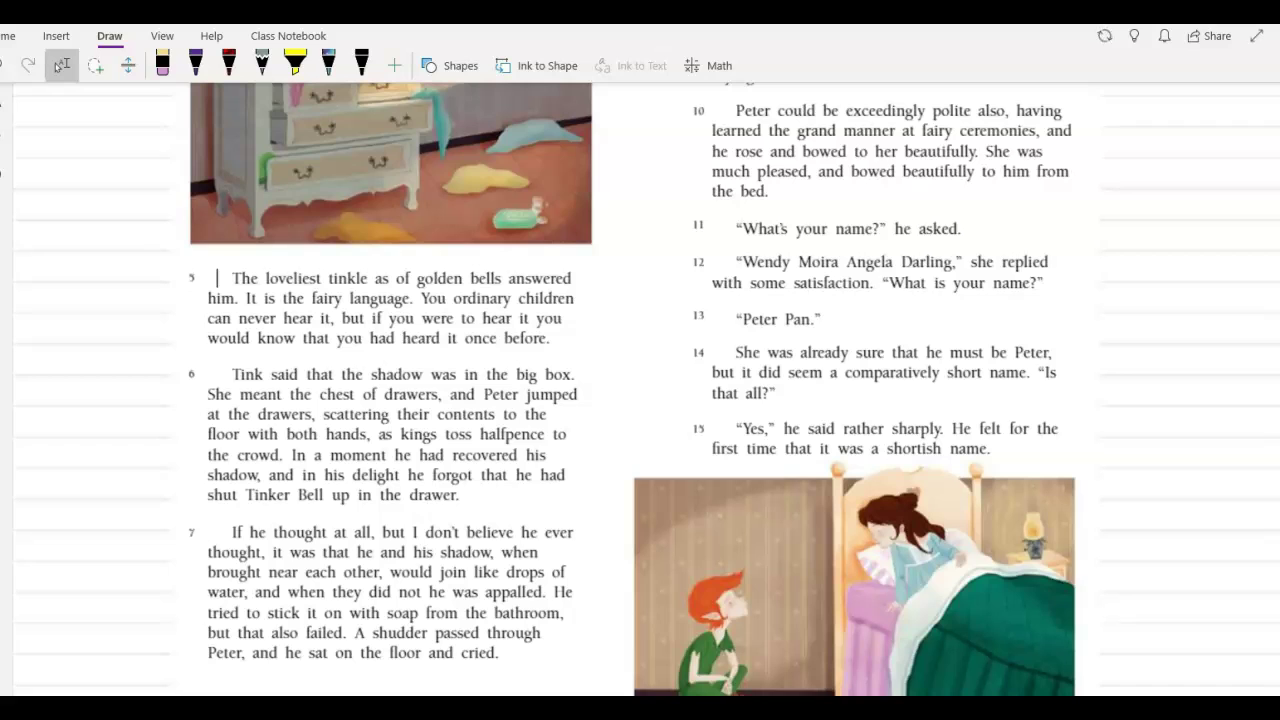
pyautogui.click(218, 280)
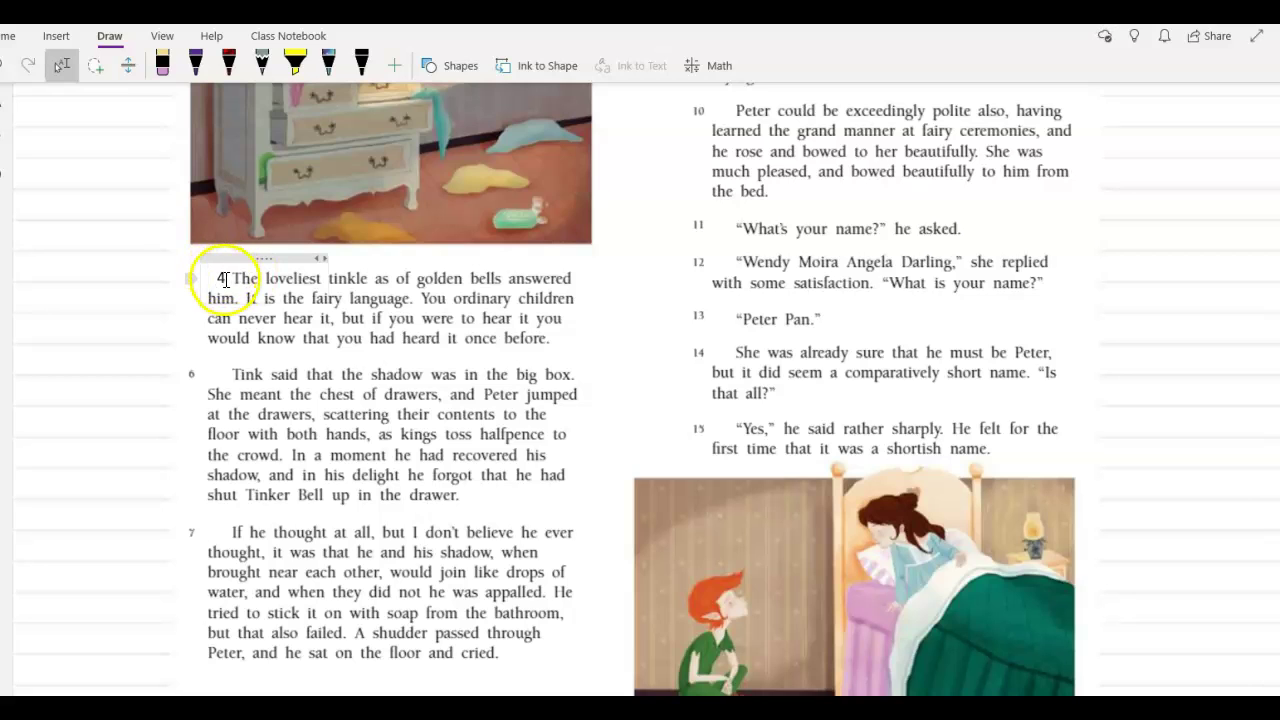
pyautogui.write('4')
pyautogui.doubleClick(220, 279)
pyautogui.click(307, 255)
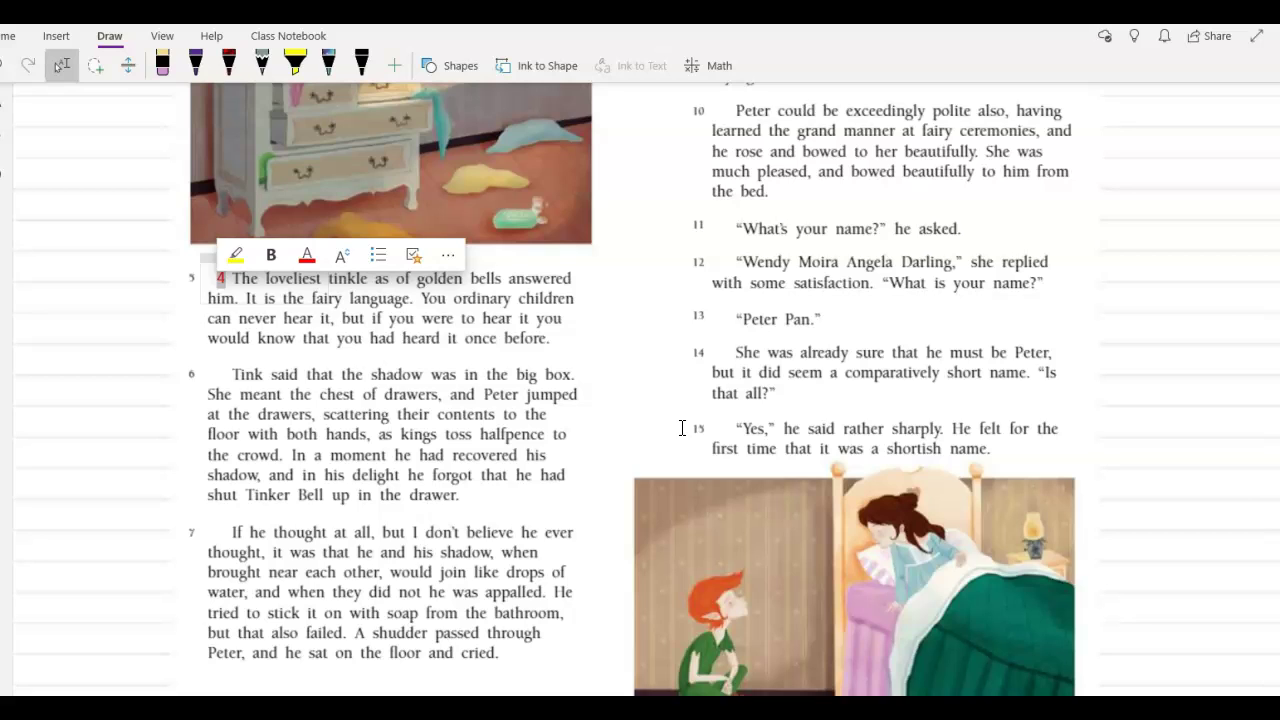
# Step: Add marker 5 before 'Tink said' at the start of paragraph 6
pyautogui.click(224, 372)
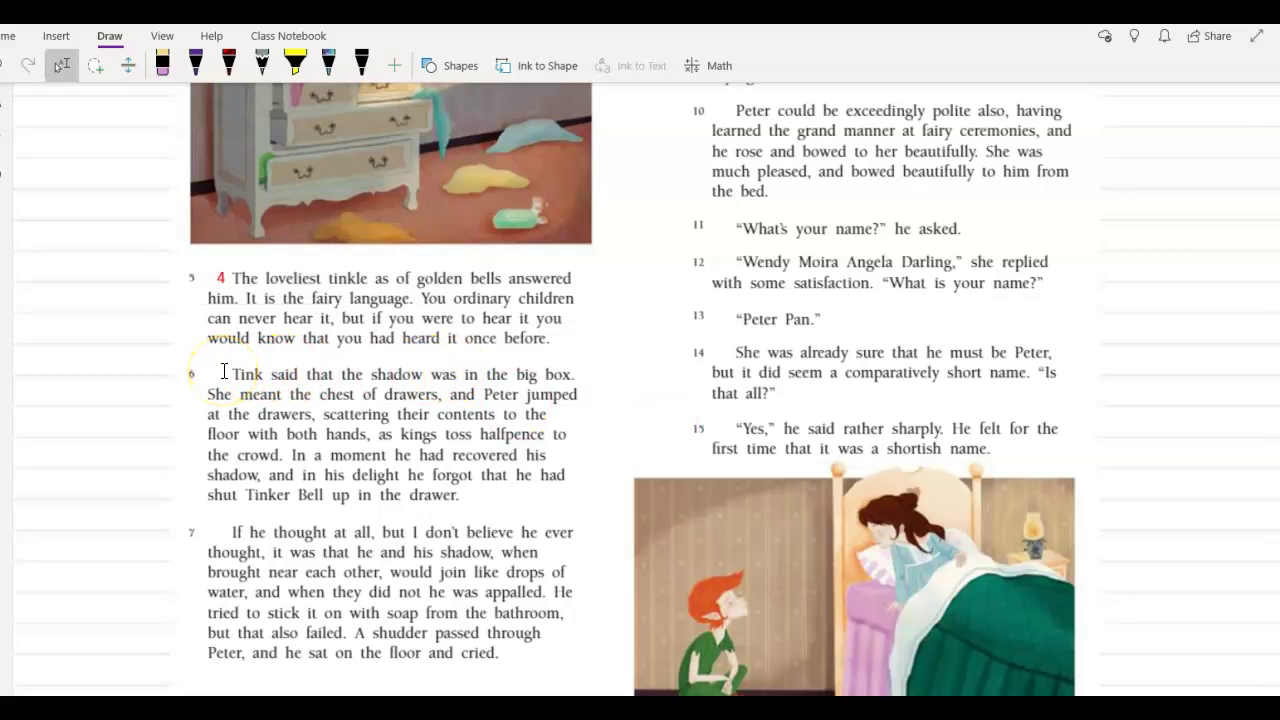
pyautogui.click(245, 370)
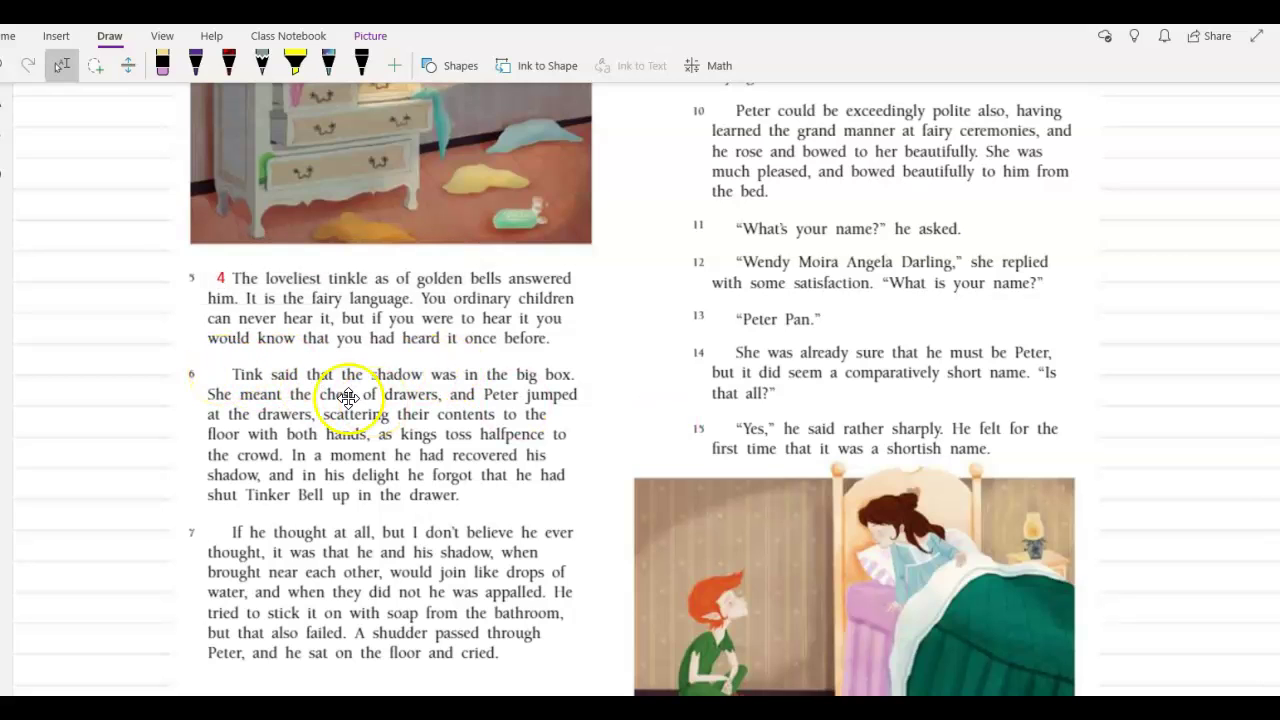
pyautogui.click(229, 373)
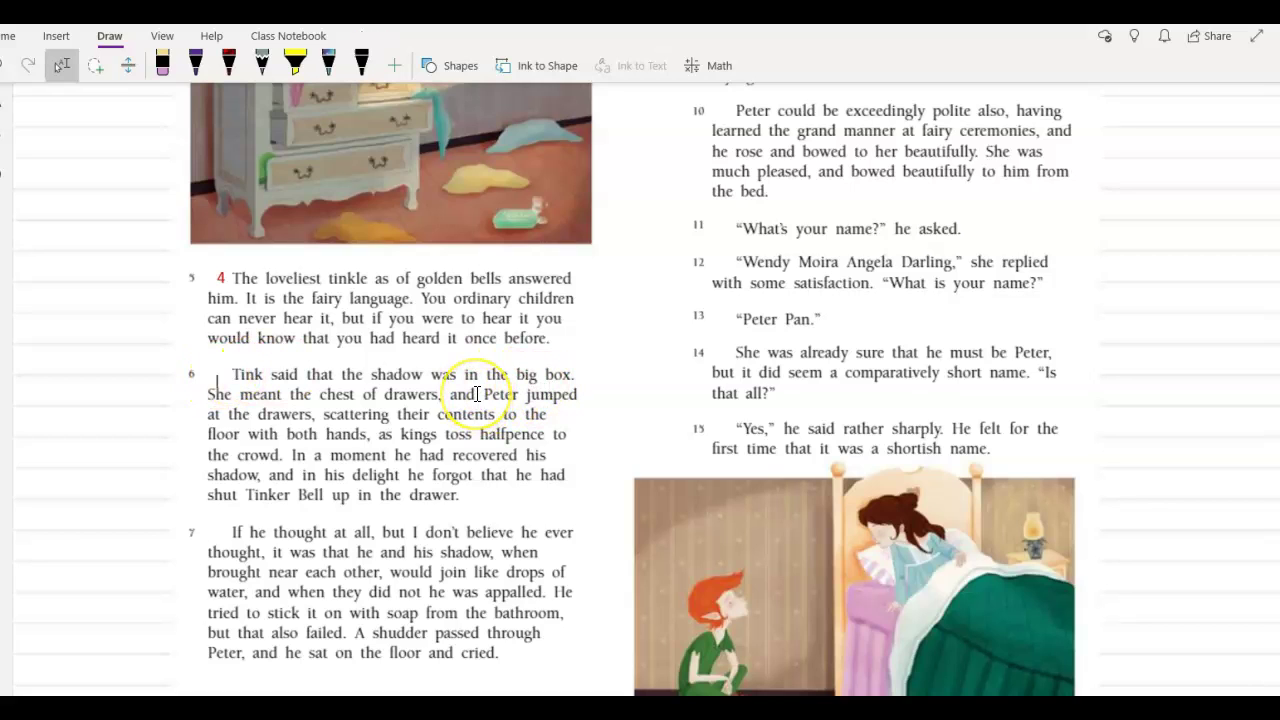
pyautogui.write('5')
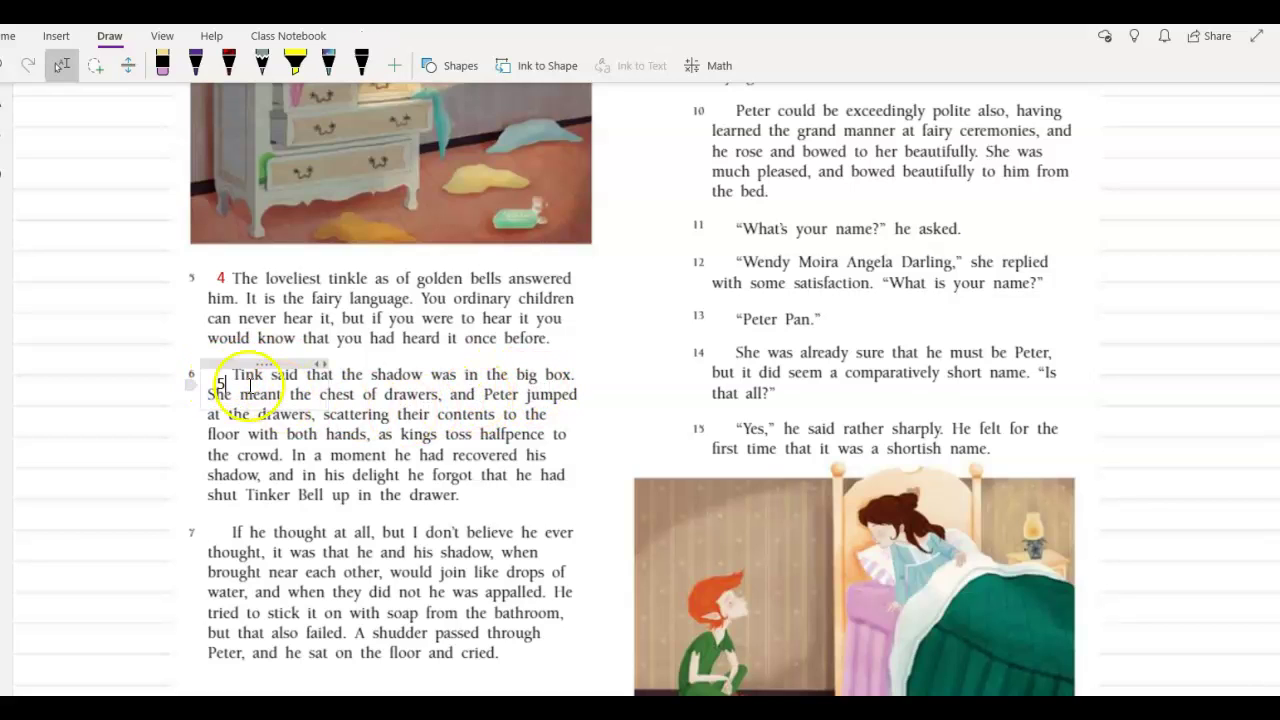
pyautogui.moveTo(249, 383); pyautogui.dragTo(194, 380)
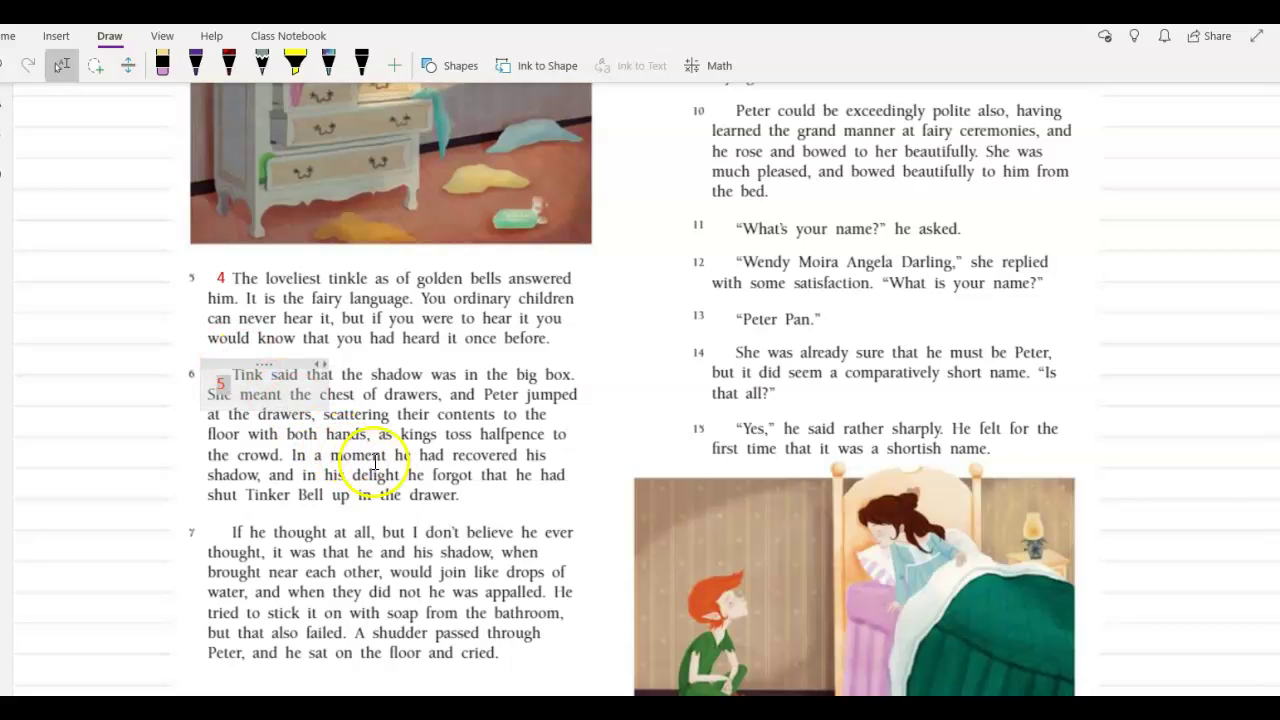
# Step: Place a red numeral 6 near the 'In a moment' shadow-recovery sentence in paragraph 6
pyautogui.click(566, 435)
pyautogui.write('6')
pyautogui.doubleClick(566, 462)
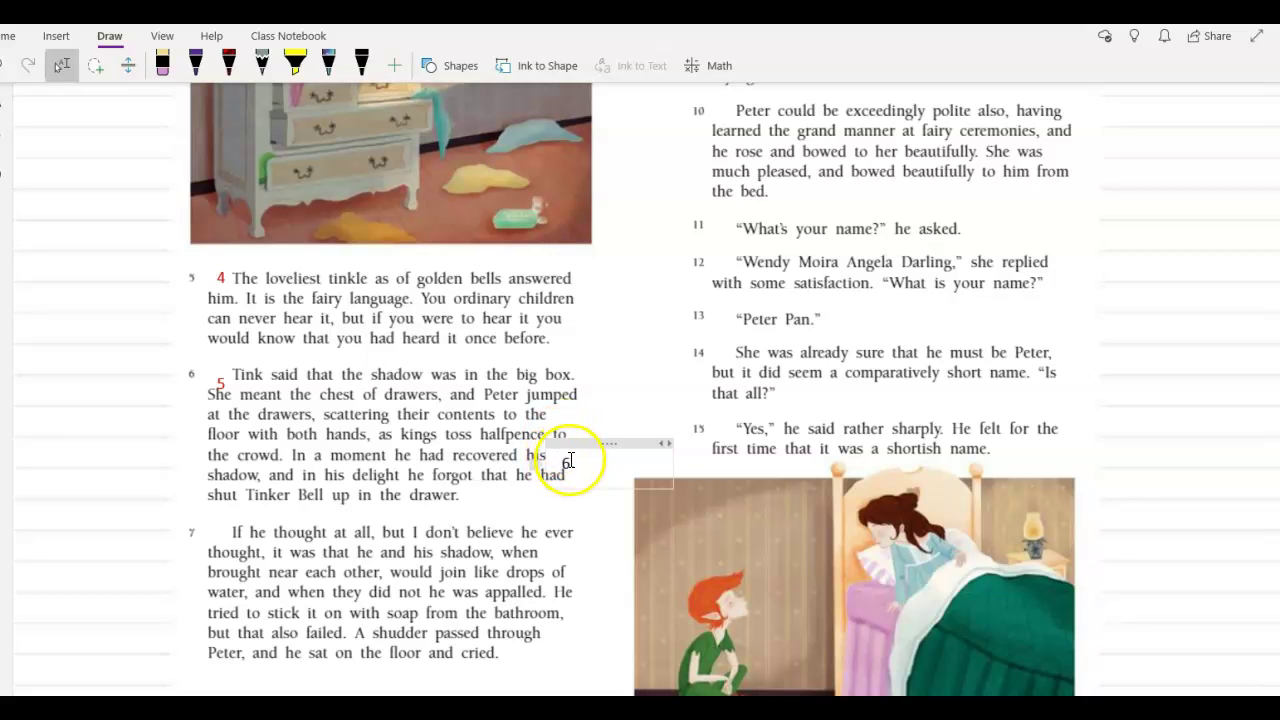
pyautogui.click(651, 437)
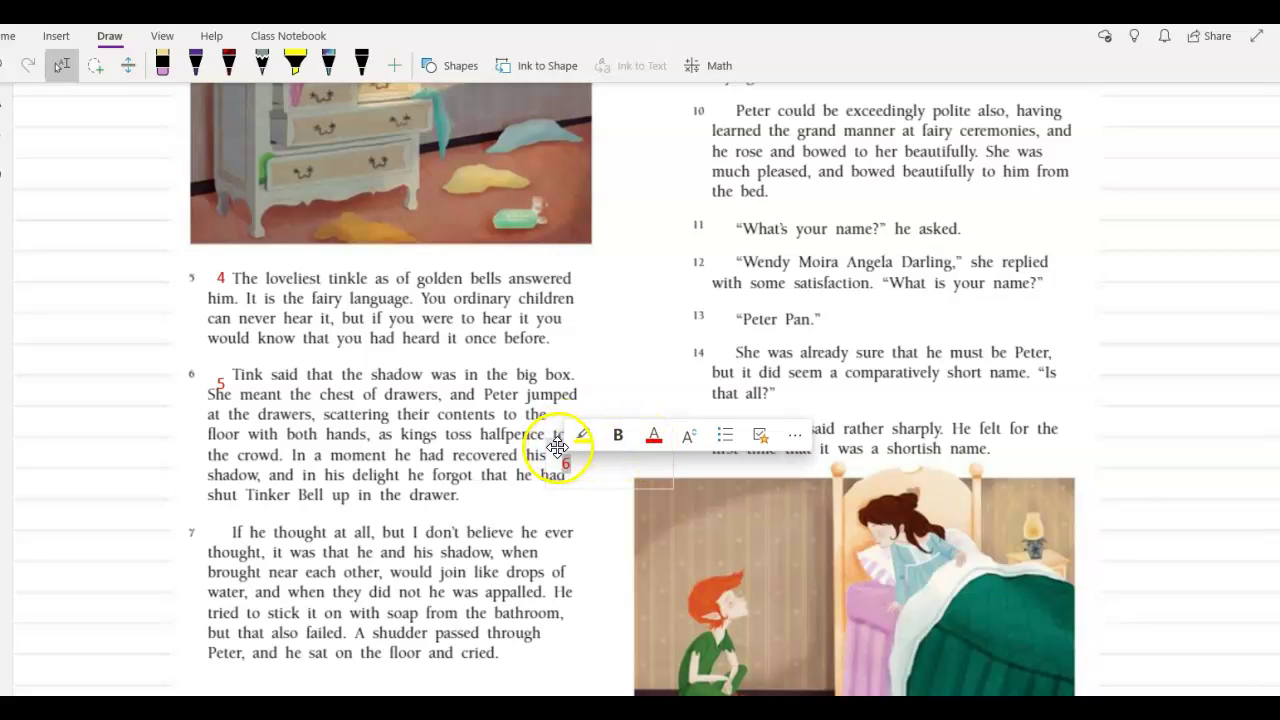
pyautogui.moveTo(310, 432); pyautogui.dragTo(284, 437)
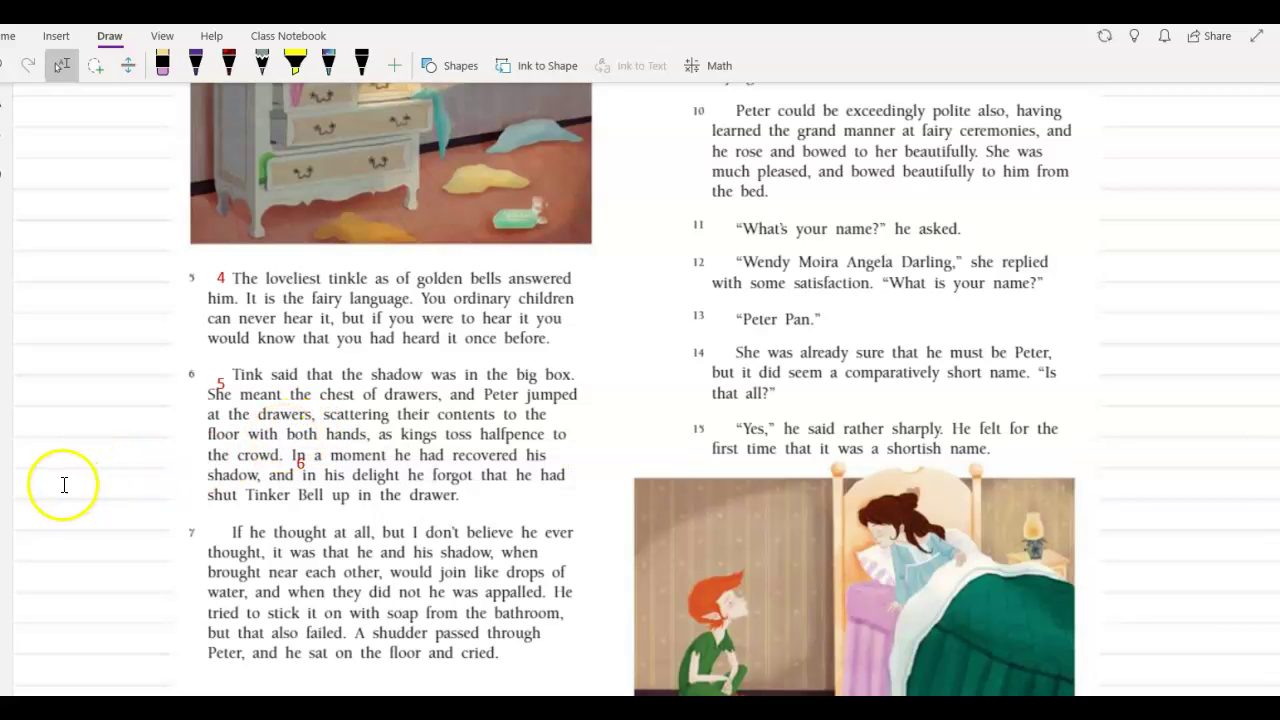
pyautogui.click(106, 491)
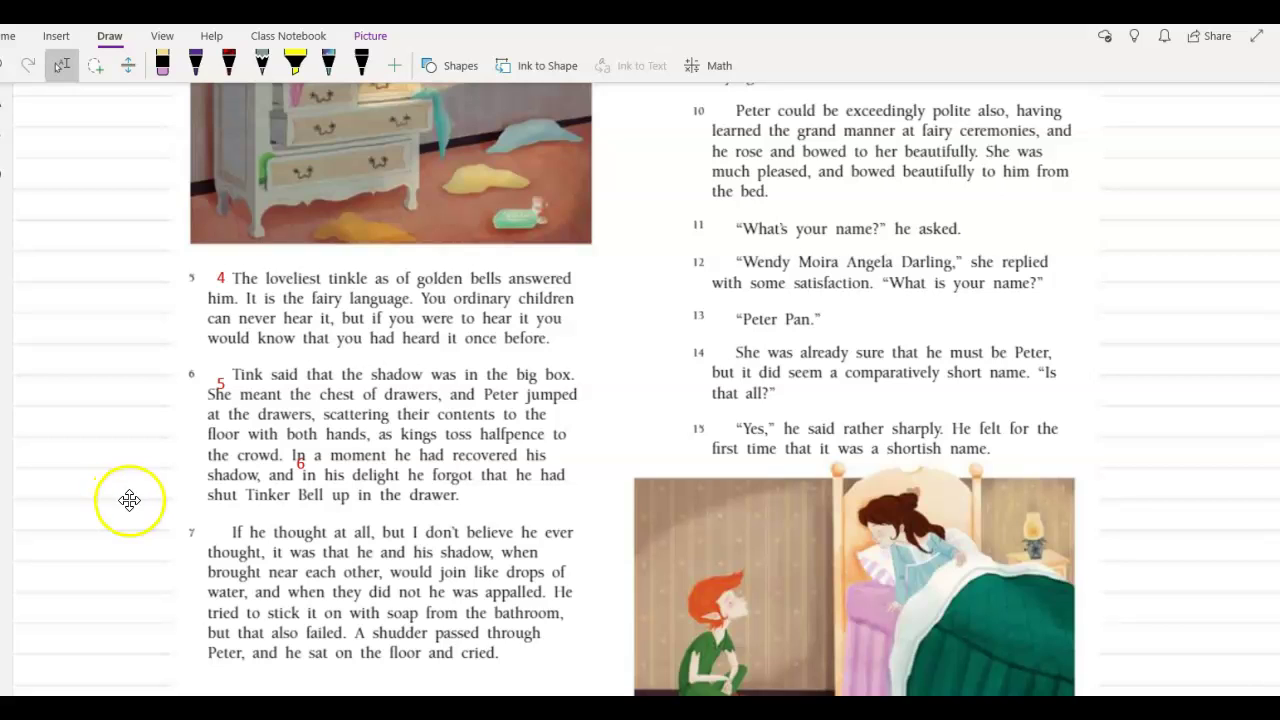
# Step: Add a red 7 and move it into paragraph 7 beside "appalled. He"
pyautogui.click(231, 531)
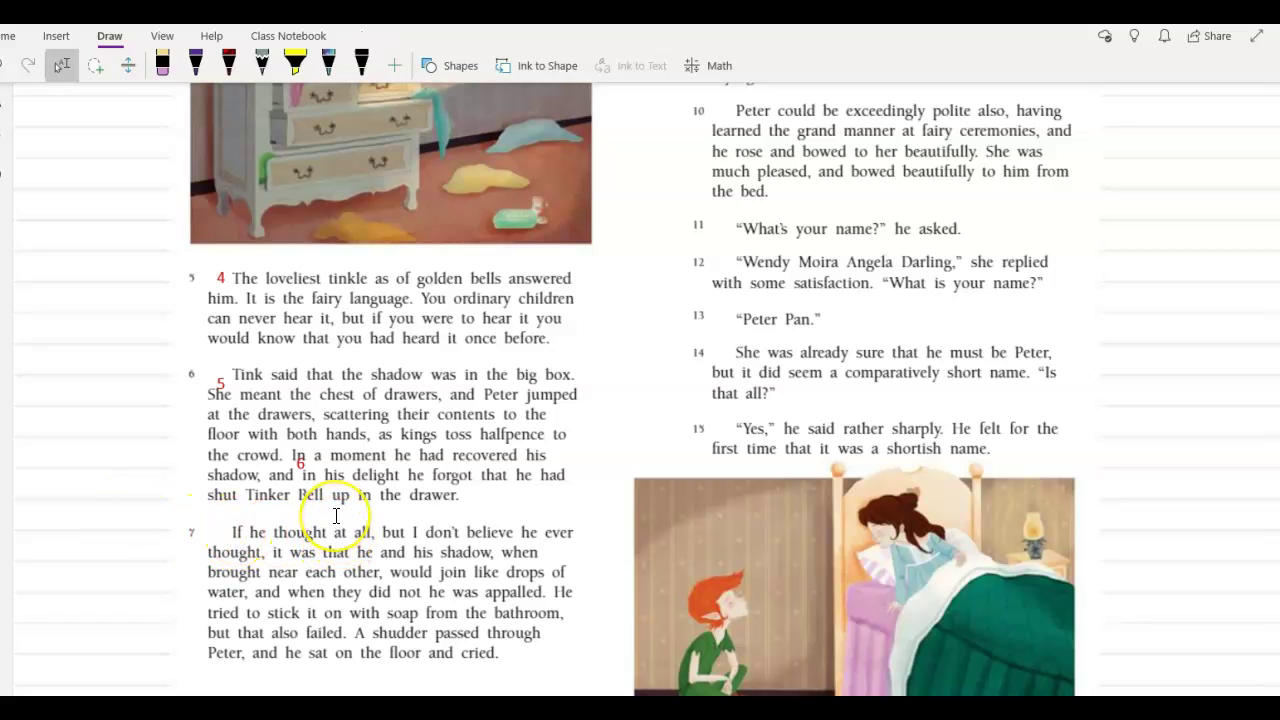
pyautogui.write('7')
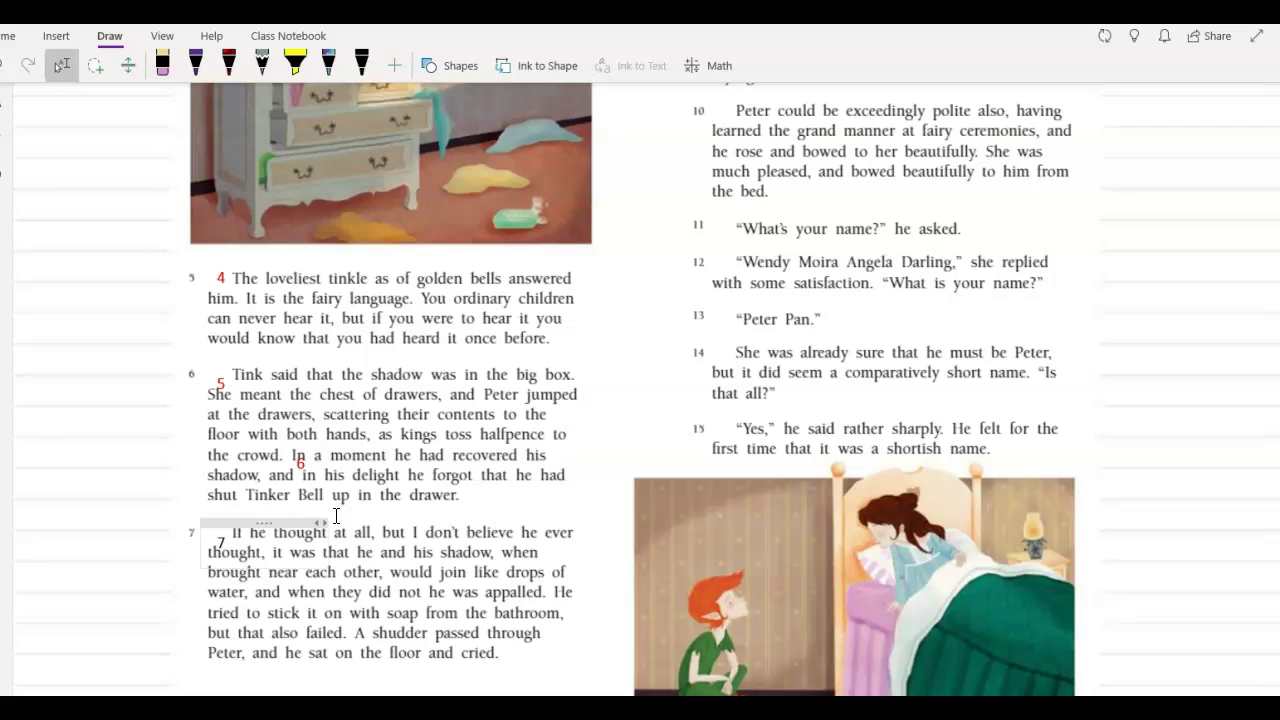
pyautogui.moveTo(336, 515); pyautogui.dragTo(318, 548)
pyautogui.click(203, 523)
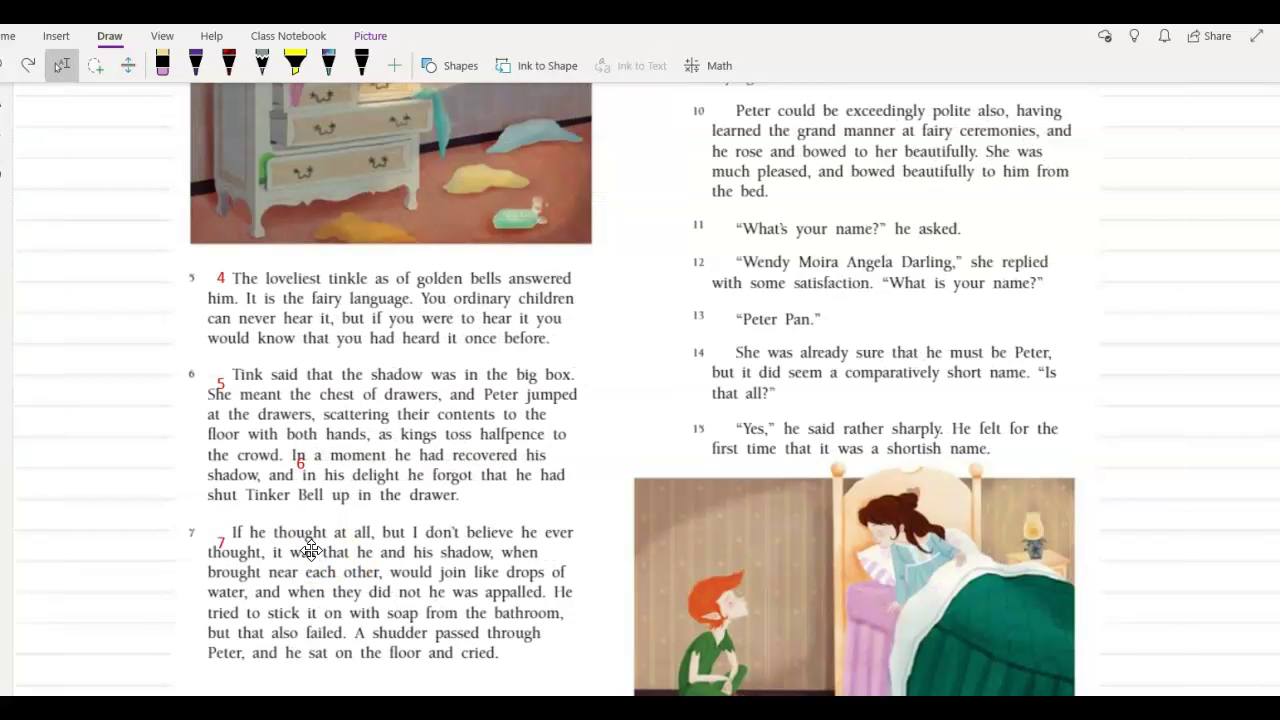
pyautogui.moveTo(240, 546)
pyautogui.mouseDown()
pyautogui.moveTo(229, 543)
pyautogui.moveTo(236, 523)
pyautogui.moveTo(329, 537)
pyautogui.moveTo(214, 528)
pyautogui.moveTo(242, 520)
pyautogui.moveTo(229, 528)
pyautogui.moveTo(402, 556)
pyautogui.mouseUp()
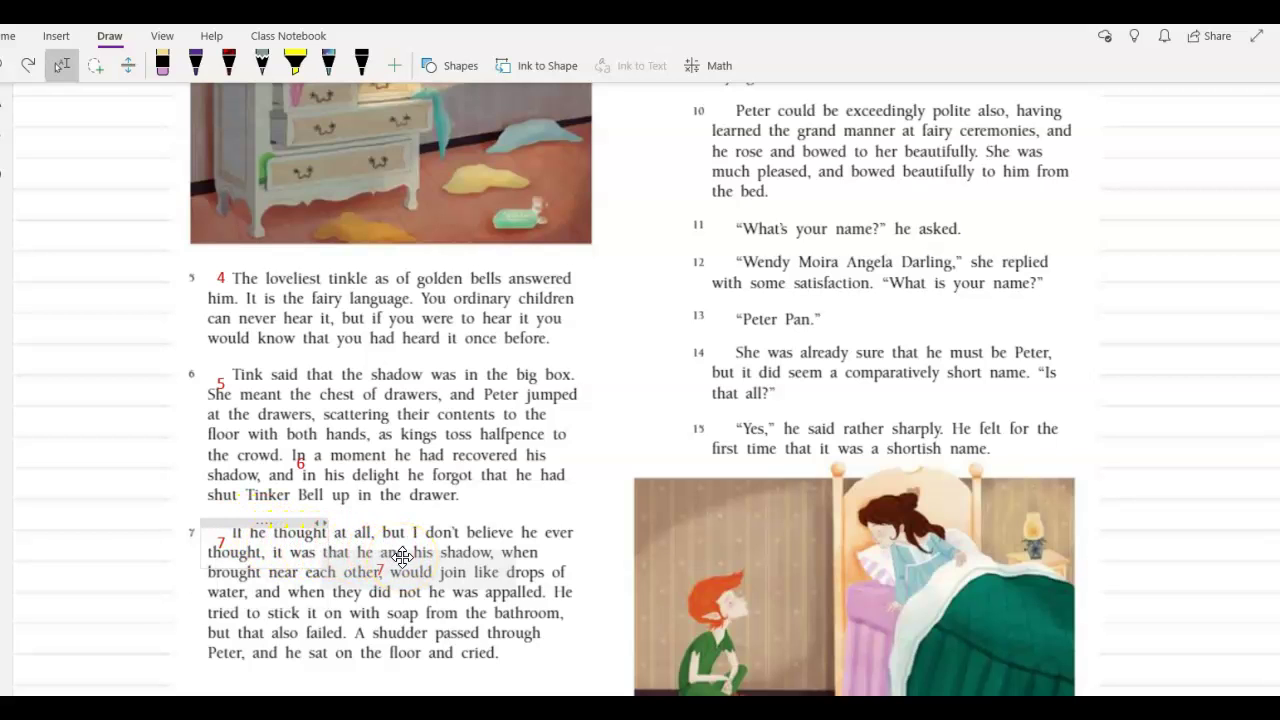
pyautogui.moveTo(402, 556)
pyautogui.mouseDown()
pyautogui.moveTo(398, 566)
pyautogui.moveTo(560, 571)
pyautogui.mouseUp()
pyautogui.moveTo(148, 604); pyautogui.dragTo(146, 581)
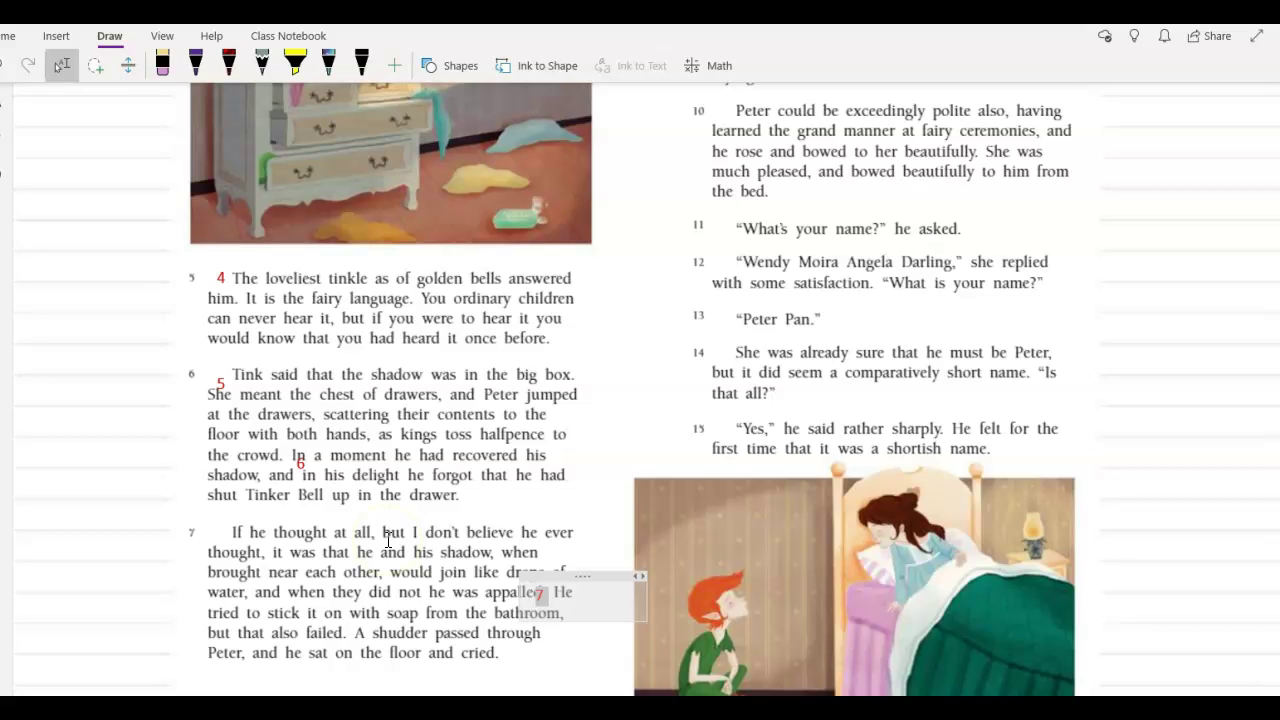
# Step: Dictate a left-margin note starting "tinkerbell tells peter that his shadow is in the"
pyautogui.click(49, 200)
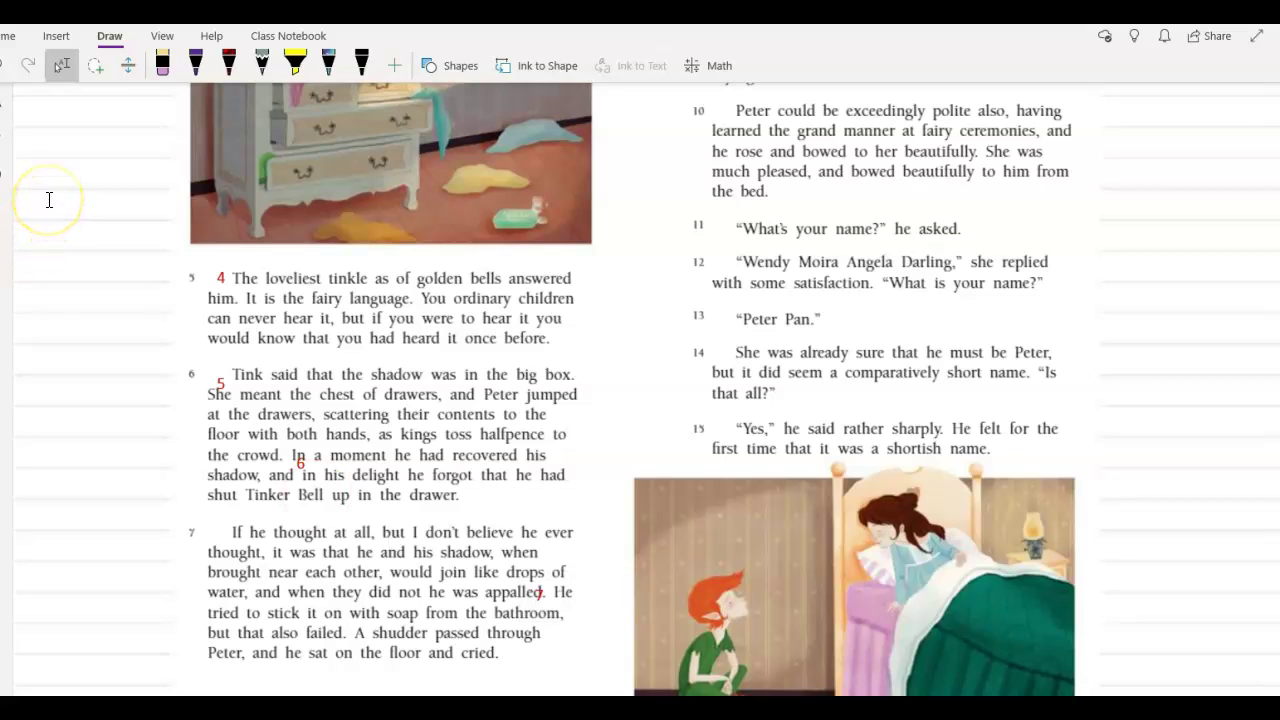
pyautogui.click(10, 40)
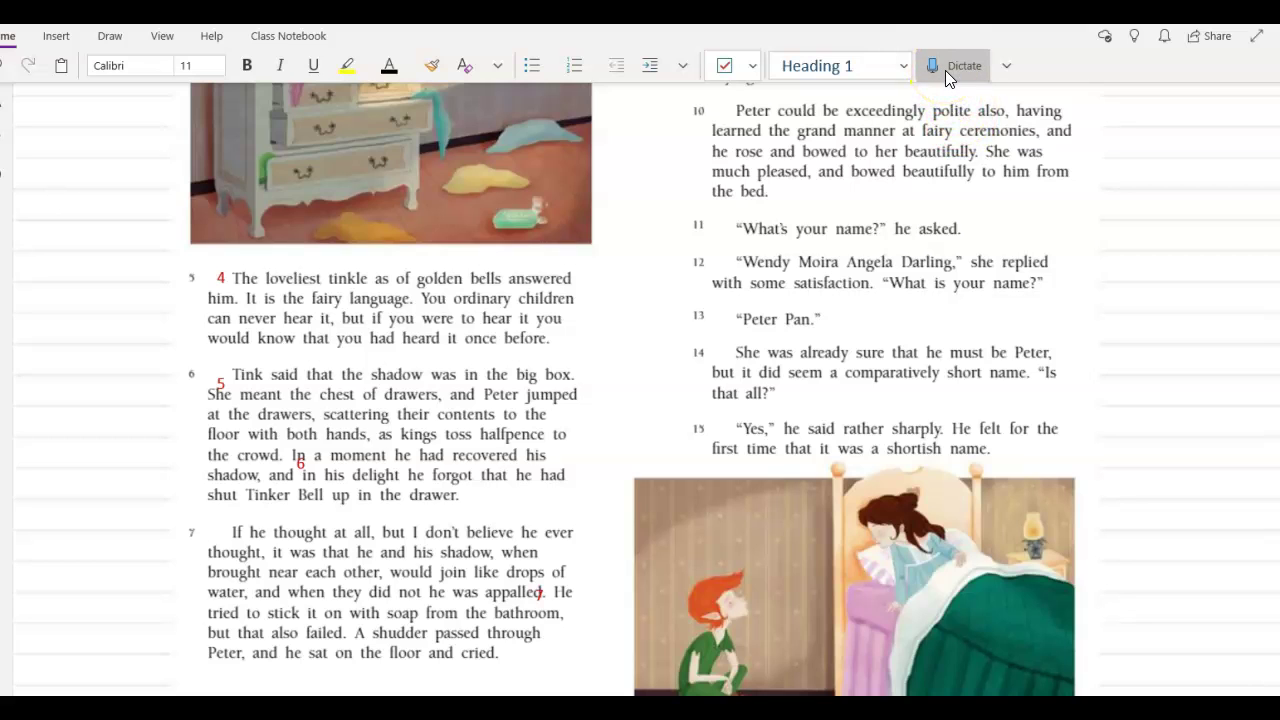
pyautogui.click(1007, 62)
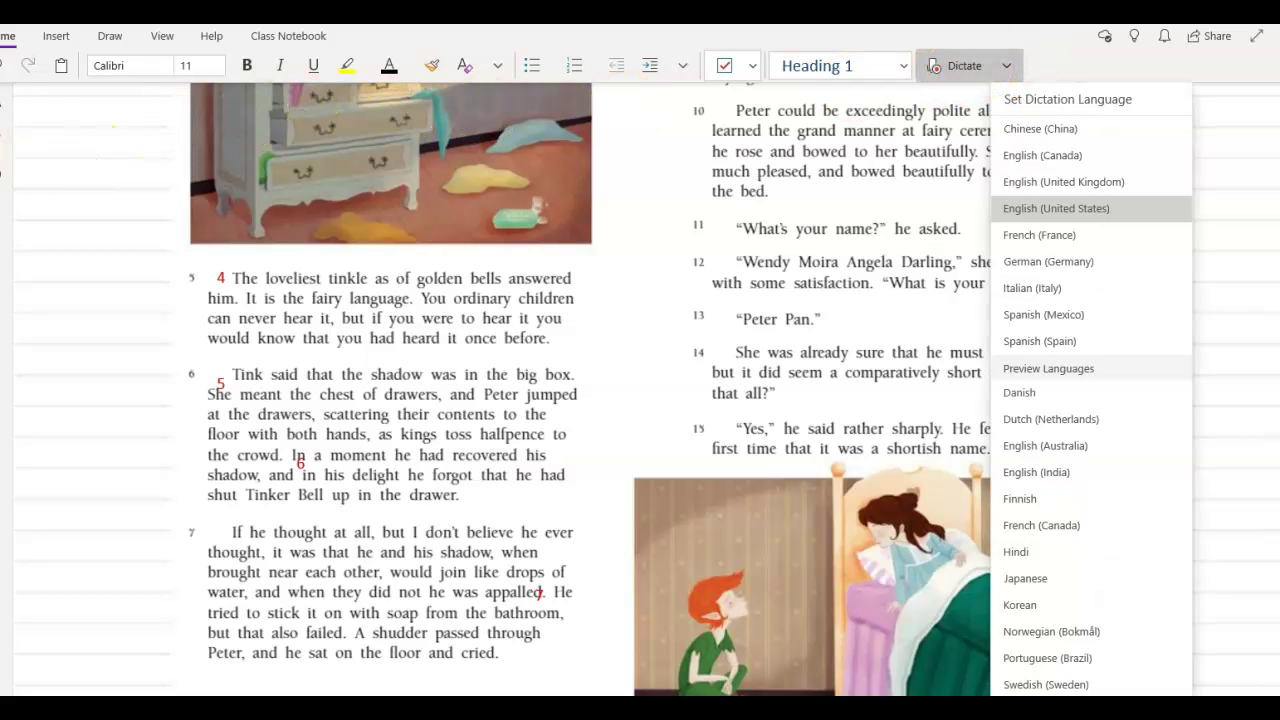
pyautogui.click(37, 140)
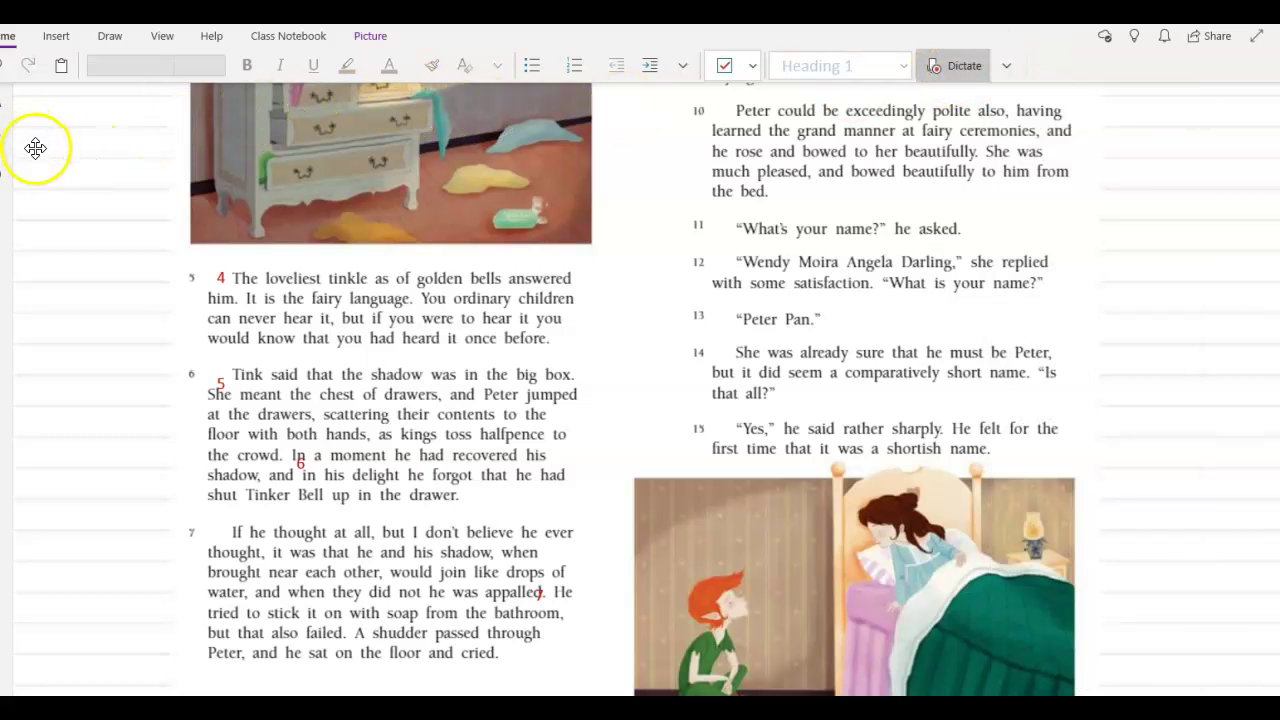
pyautogui.click(51, 171)
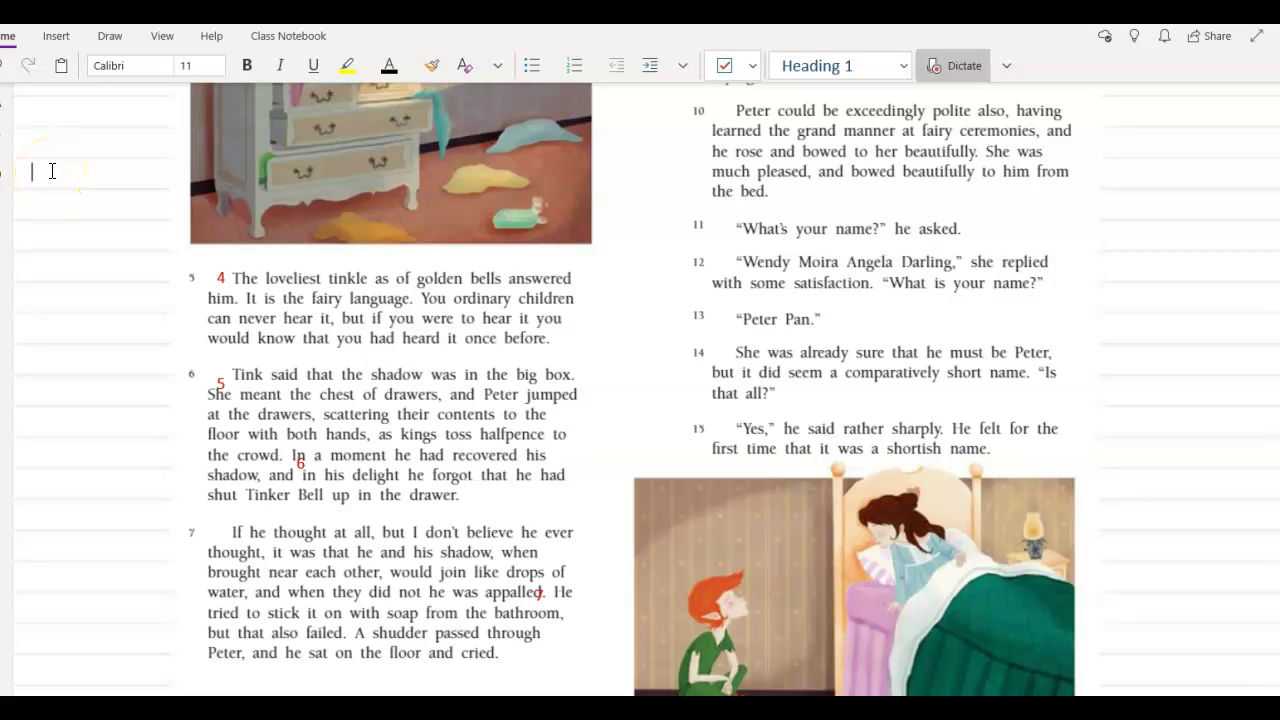
pyautogui.write('tinkerbell tells peter that')
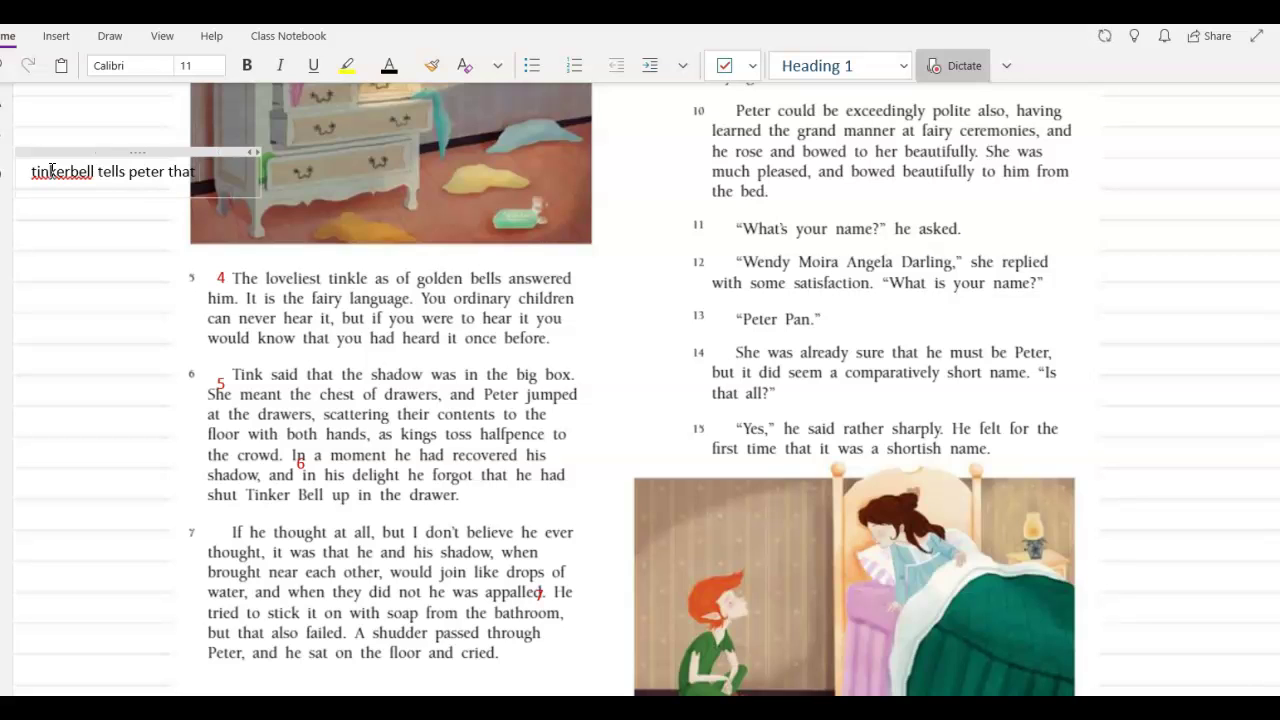
pyautogui.write(' his shadow is in the')
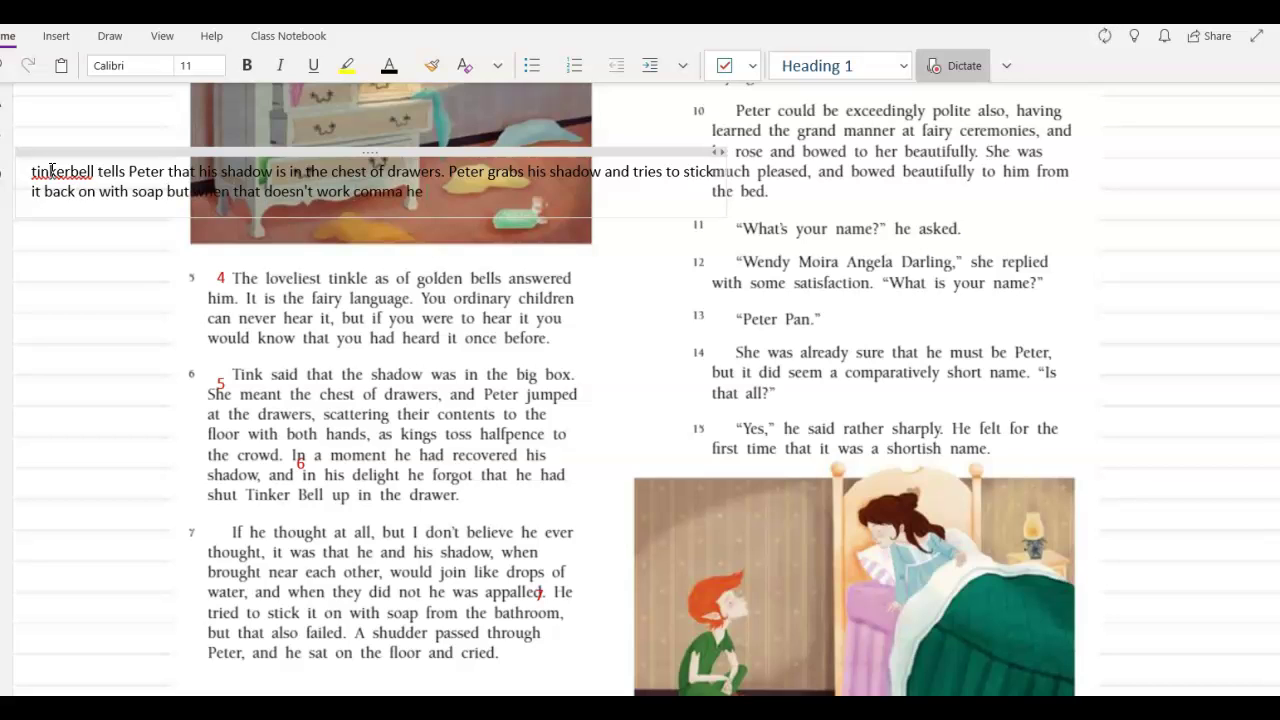
pyautogui.click(950, 68)
# Step: Narrow the margin note into a column and set all its text to size 14
pyautogui.moveTo(720, 152); pyautogui.dragTo(162, 204)
pyautogui.click(122, 350)
pyautogui.hotkey('ctrl', 'a')
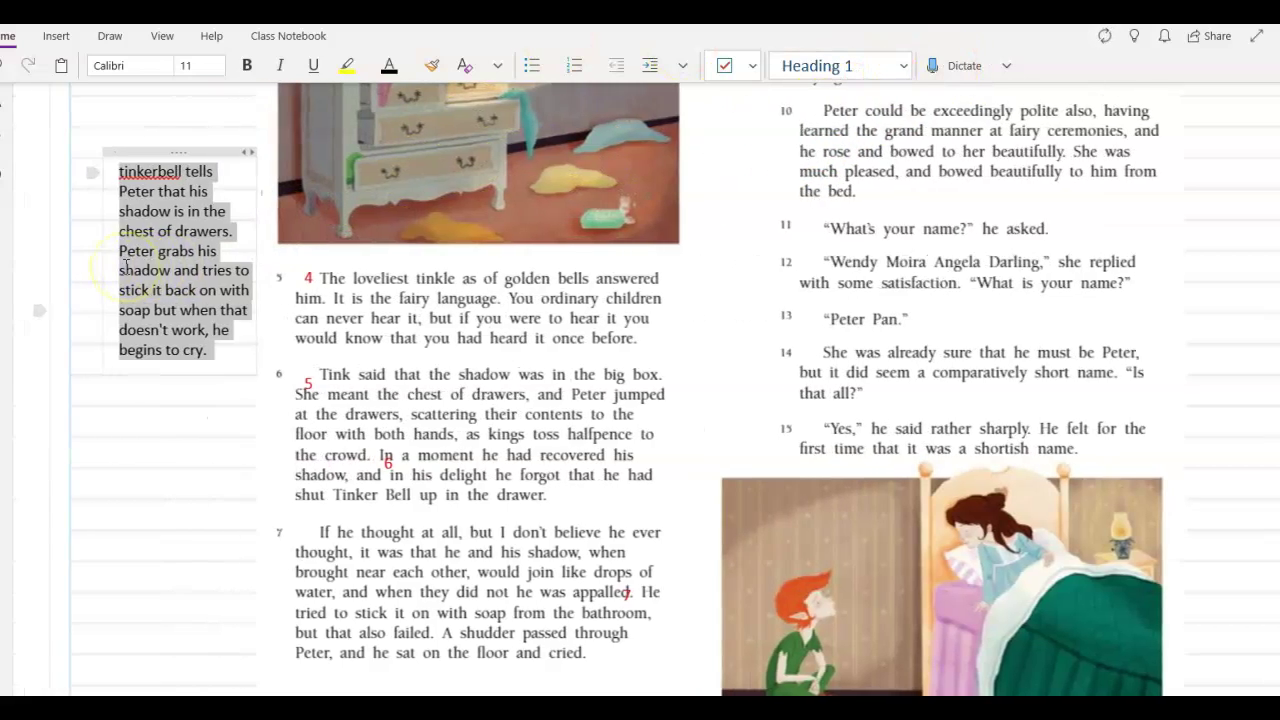
pyautogui.click(201, 63)
pyautogui.write('14')
pyautogui.press('Return')
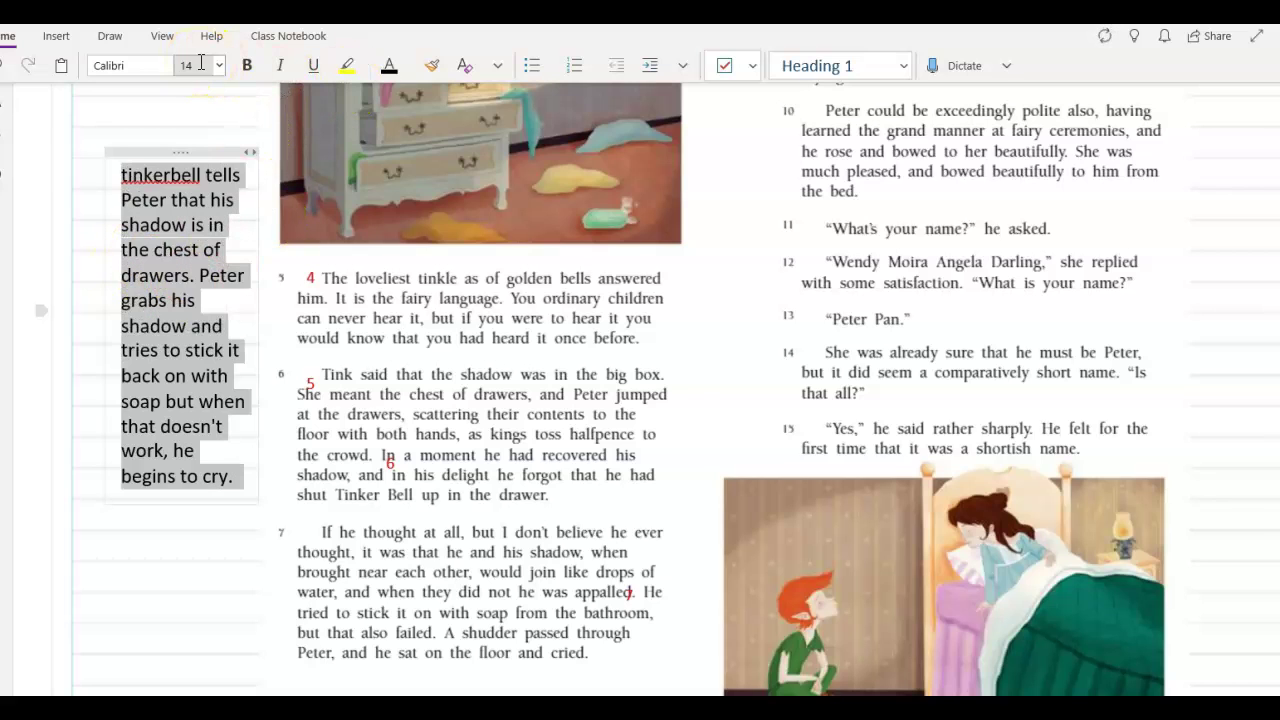
# Step: Correct the note's opening "tinkerbell" to "Tinker Bell"
pyautogui.click(120, 176)
pyautogui.press('Delete')
pyautogui.write('T')
pyautogui.press('Right')
pyautogui.press('Right')
pyautogui.press('Right')
pyautogui.press('Right')
pyautogui.press('Right')
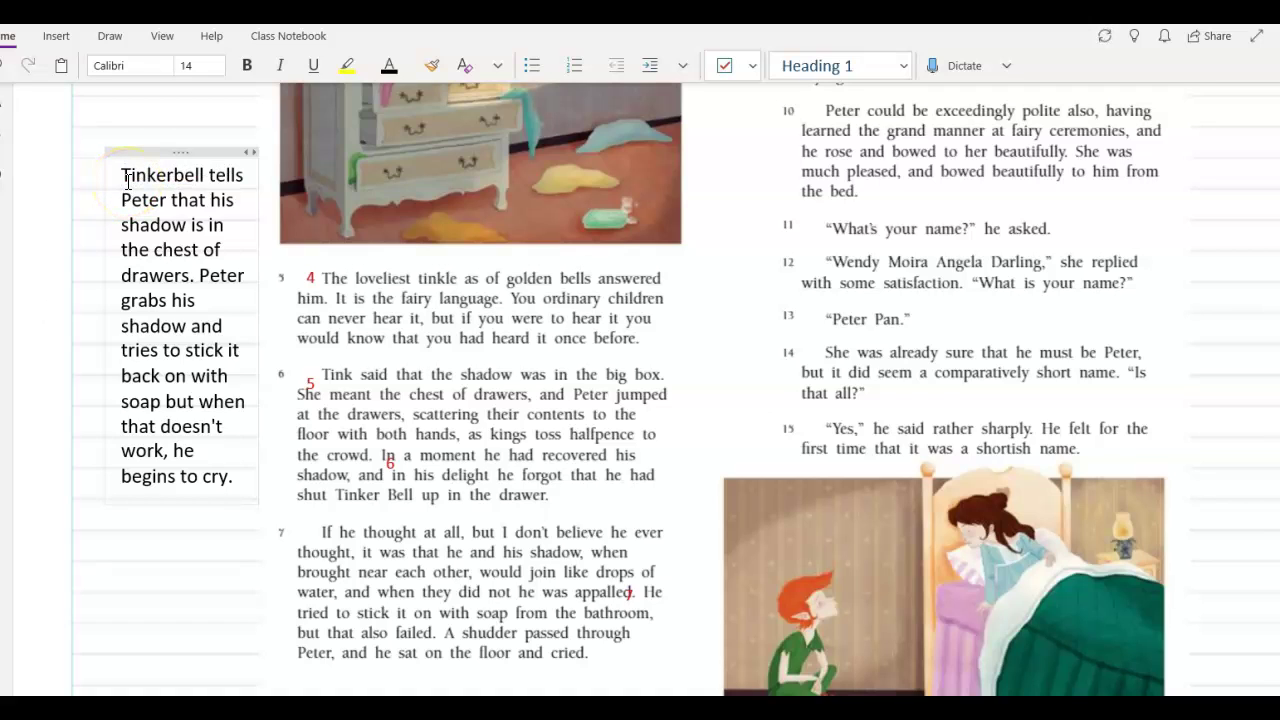
pyautogui.press('Delete')
pyautogui.write('B')
pyautogui.click(172, 177)
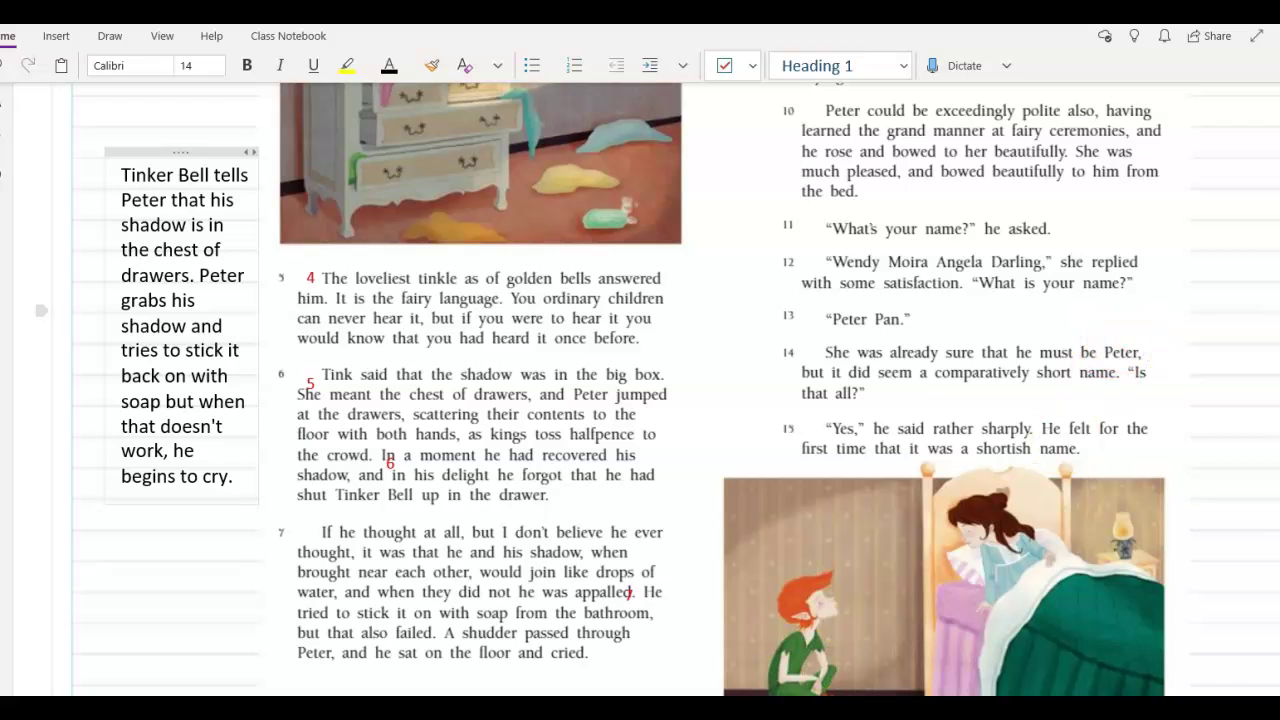
# Step: Scroll the page until paragraph 8 at the top of the next book page is visible
pyautogui.hscroll(10, 600, 643)
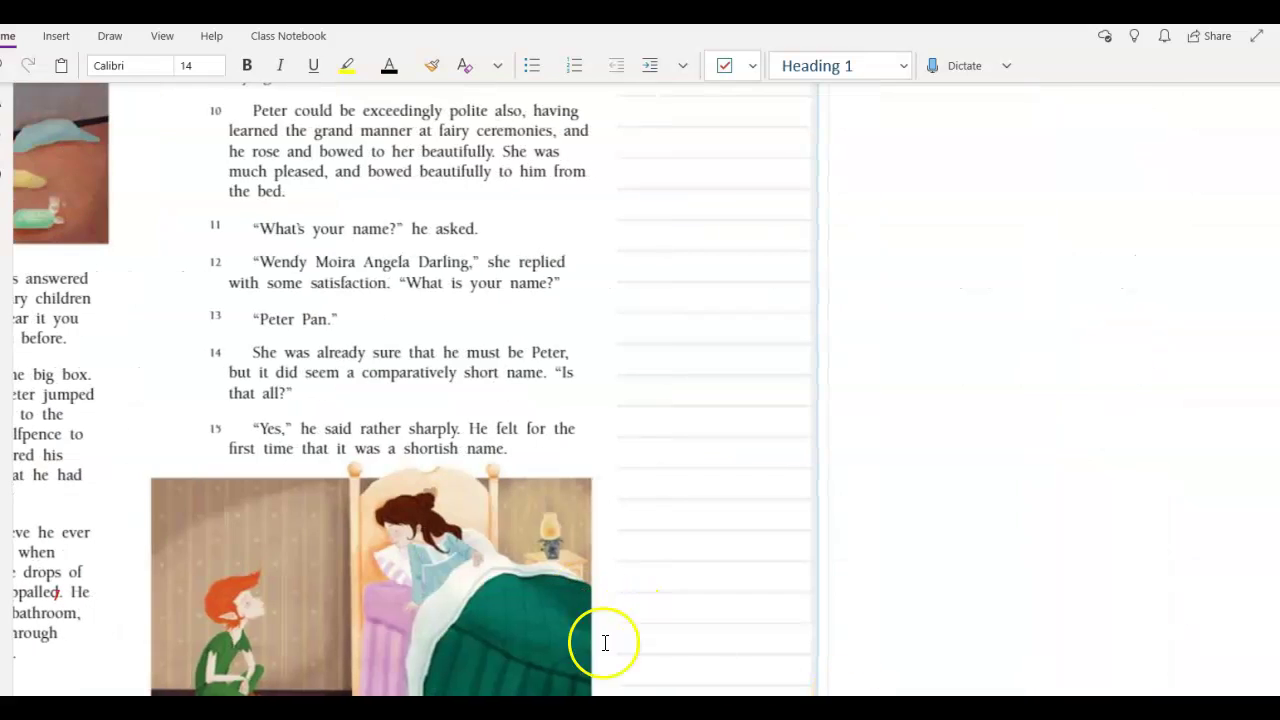
pyautogui.hscroll(-2, 552, 489)
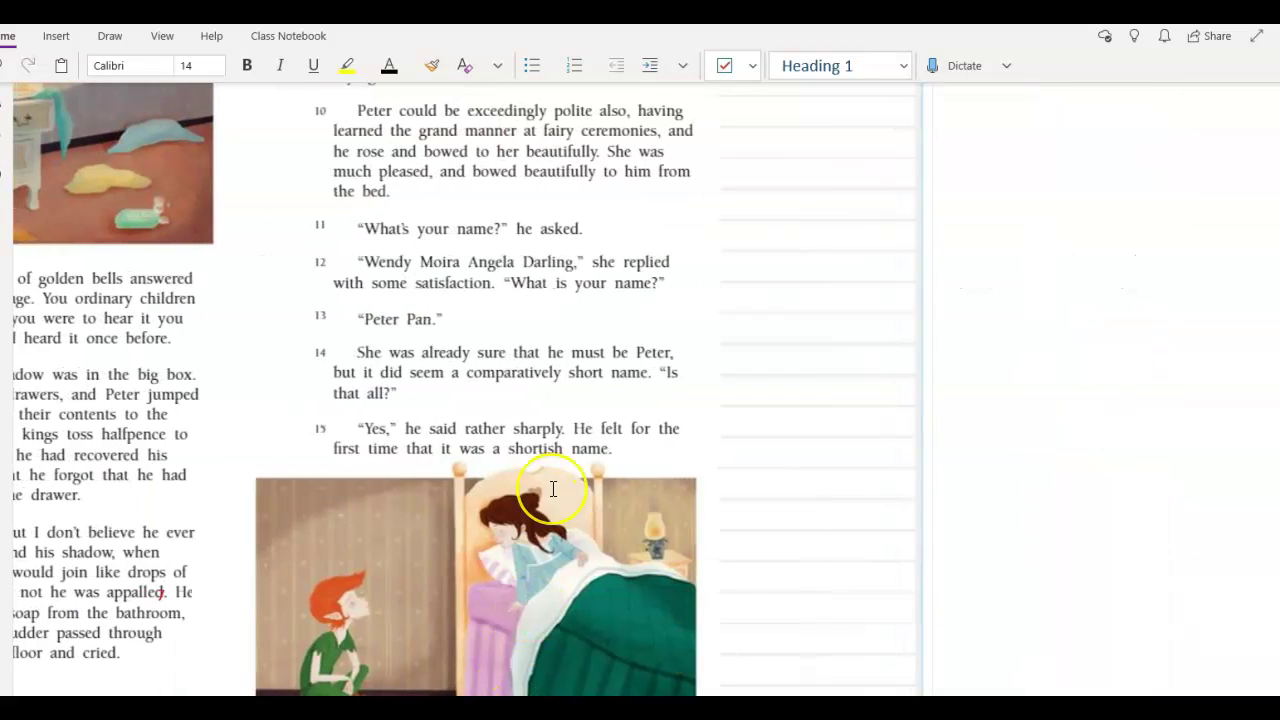
pyautogui.scroll(5, 552, 489)
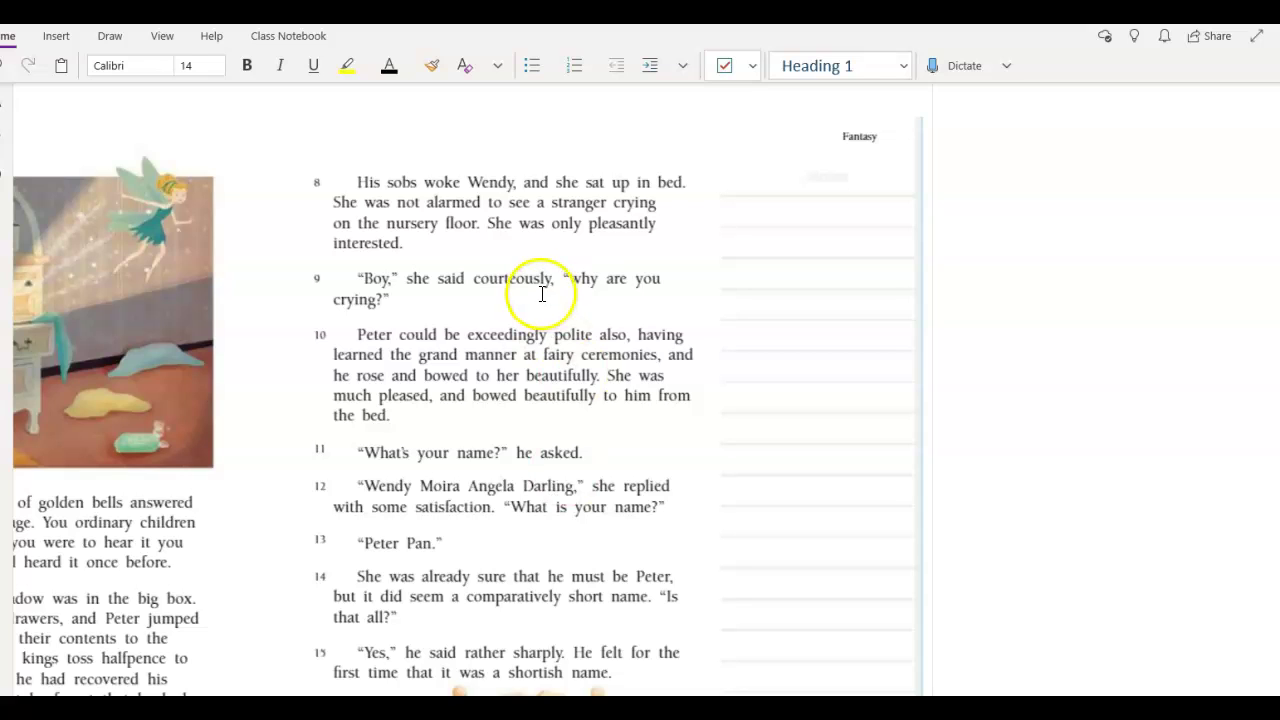
pyautogui.scroll(-3, 543, 286)
pyautogui.scroll(3, 543, 290)
# Step: Add a red 8 and position it just before "His sobs woke Wendy"
pyautogui.click(321, 203)
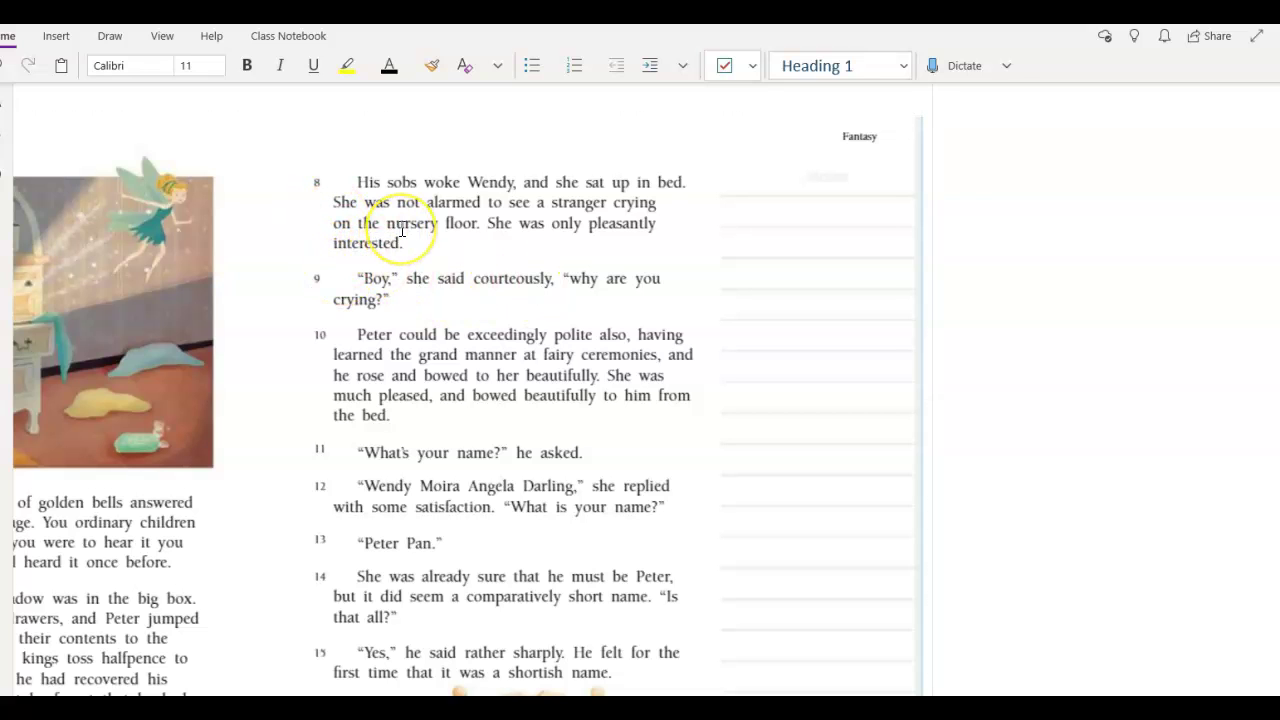
pyautogui.write('8')
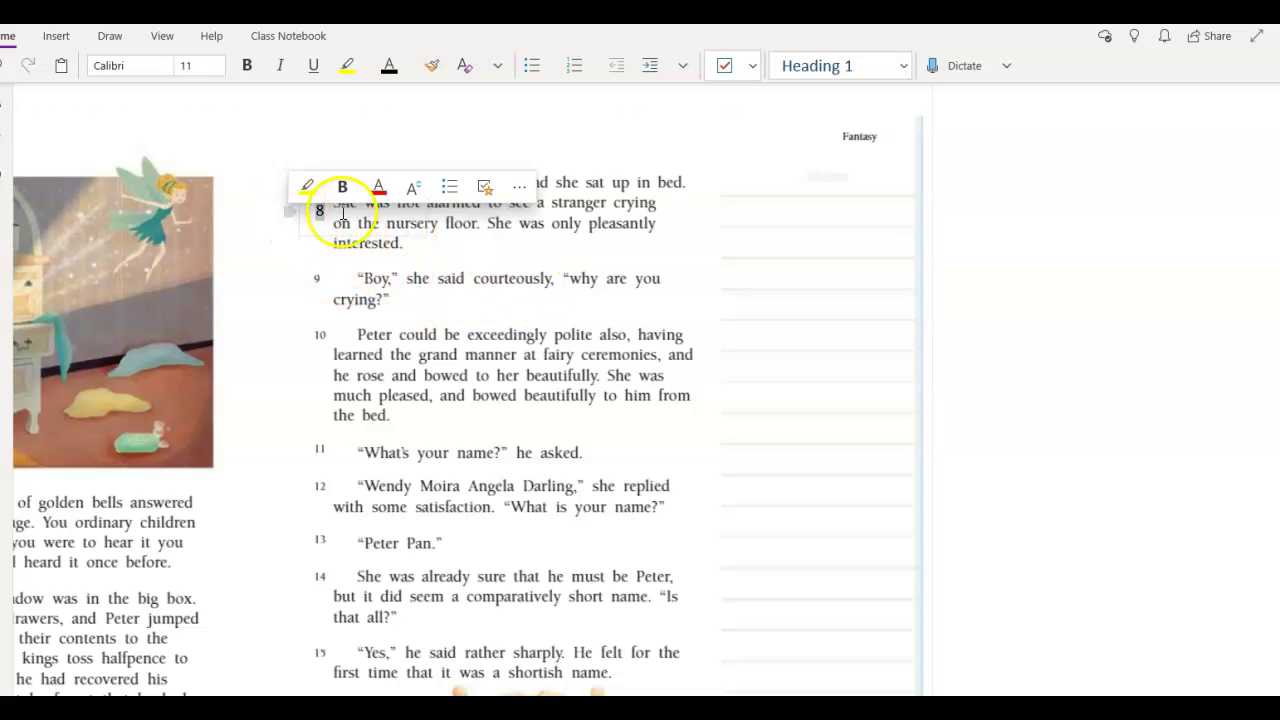
pyautogui.click(316, 211)
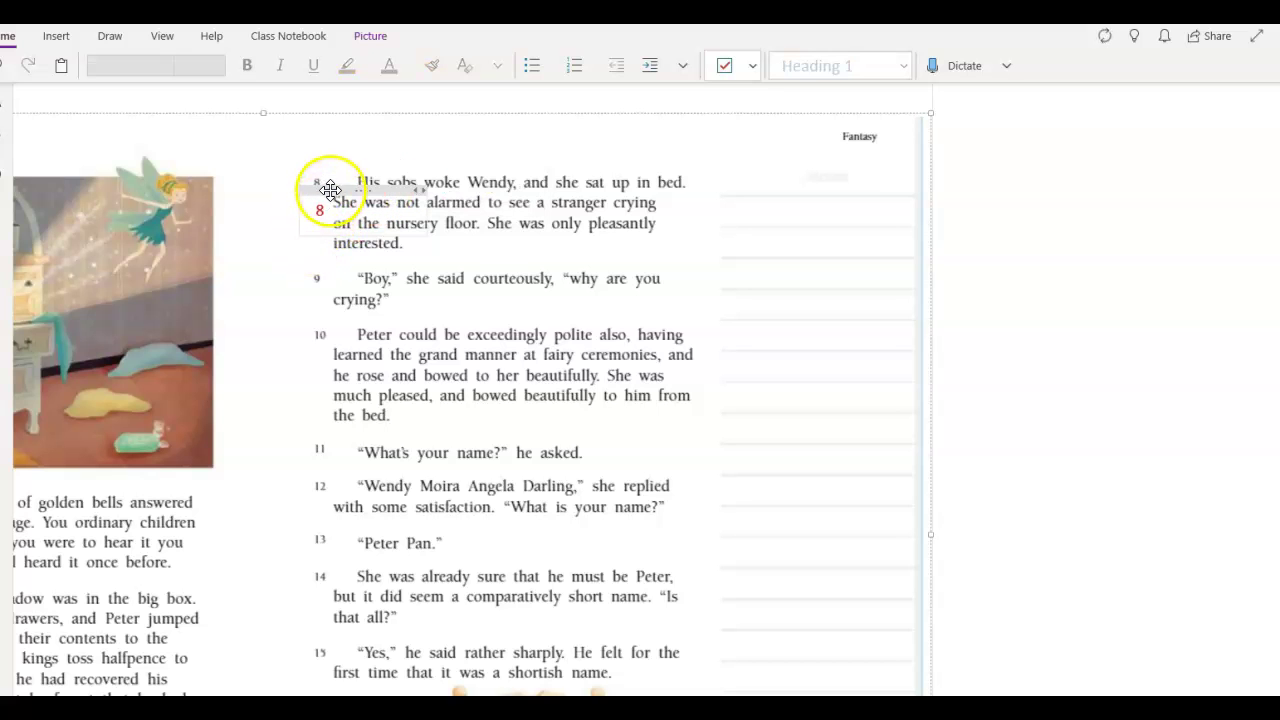
pyautogui.click(356, 175)
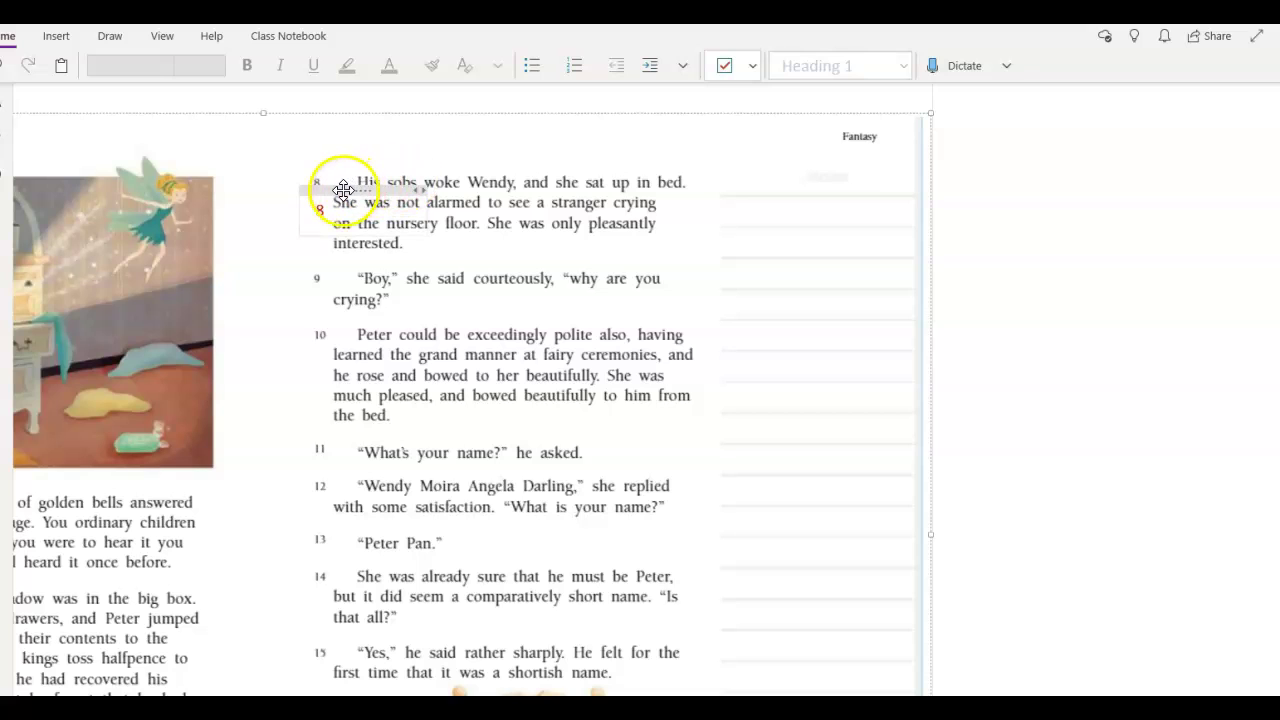
pyautogui.click(1025, 287)
pyautogui.moveTo(329, 220); pyautogui.dragTo(368, 173)
pyautogui.click(320, 296)
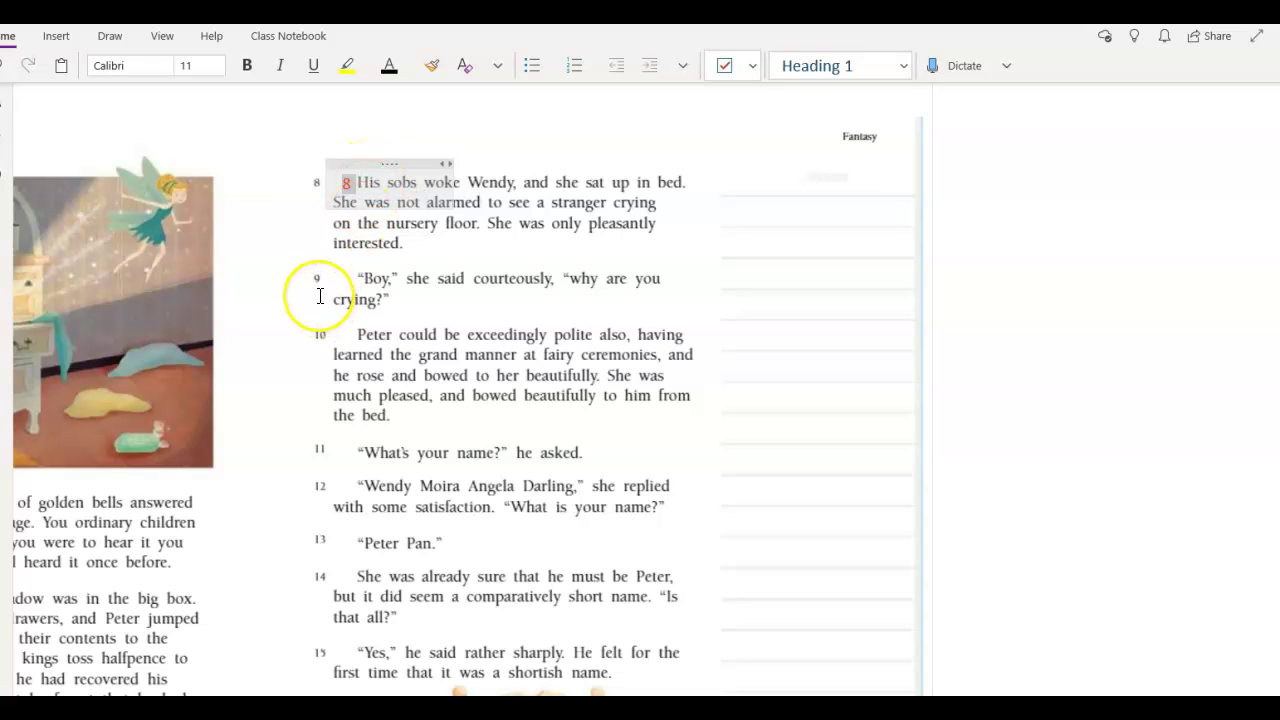
pyautogui.click(306, 309)
# Step: Add a red 9 before "Peter could be exceedingly polite" at paragraph 10's start
pyautogui.click(337, 336)
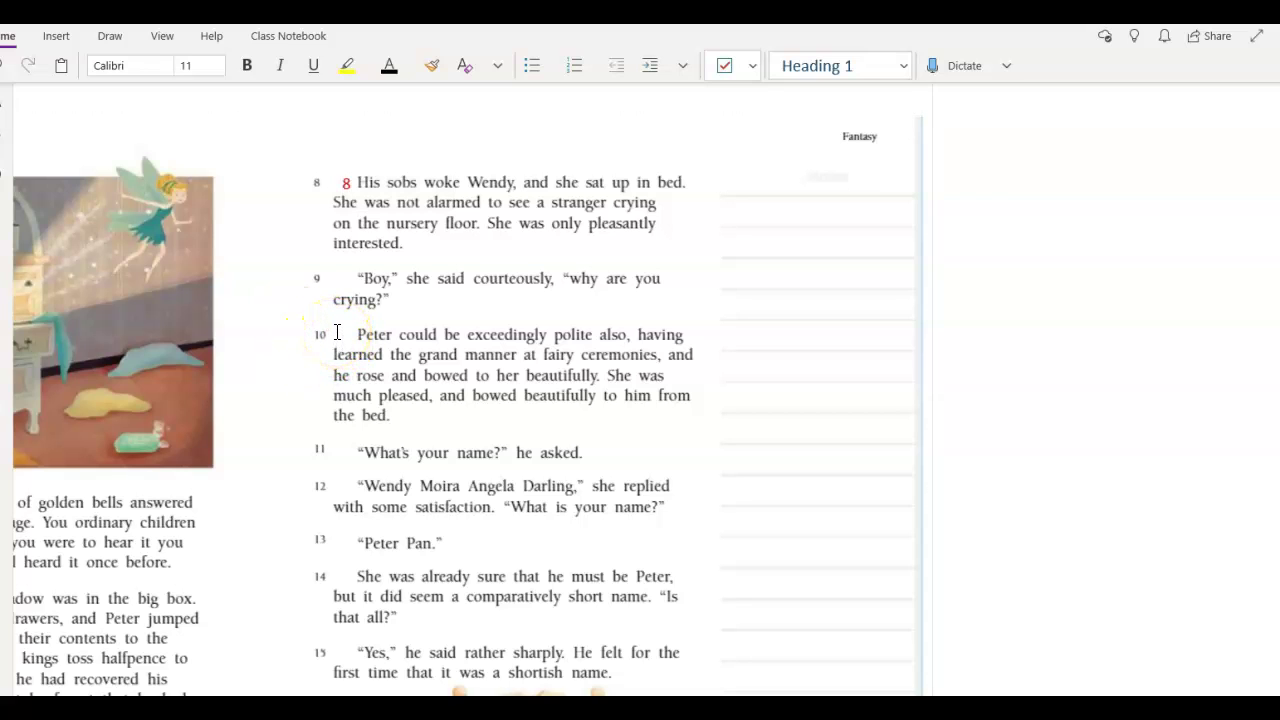
pyautogui.click(332, 341)
pyautogui.write('9')
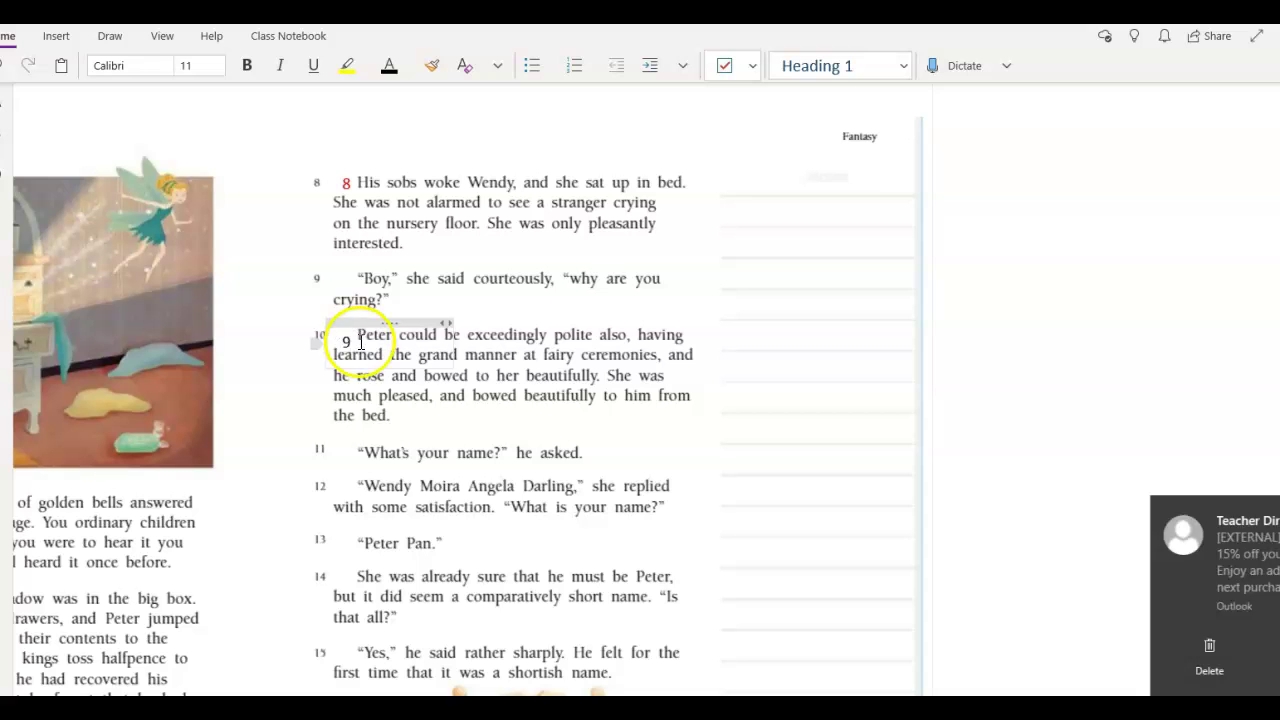
pyautogui.doubleClick(332, 341)
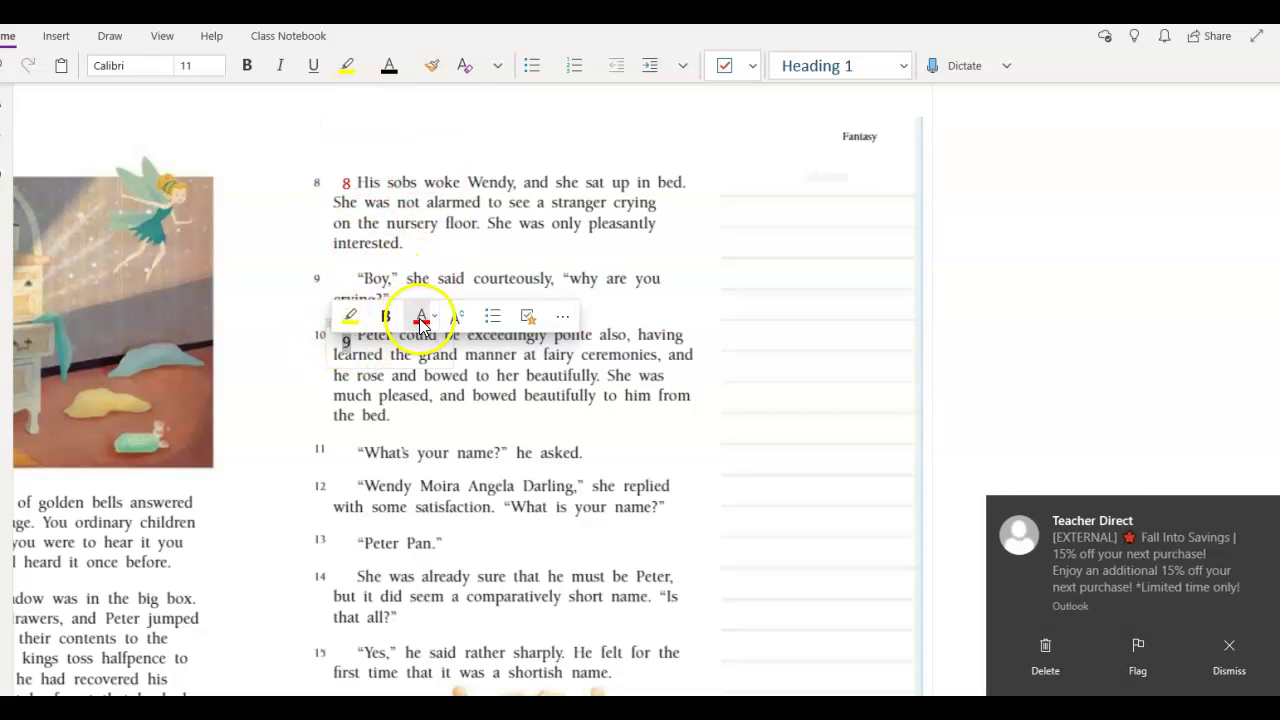
pyautogui.click(1031, 370)
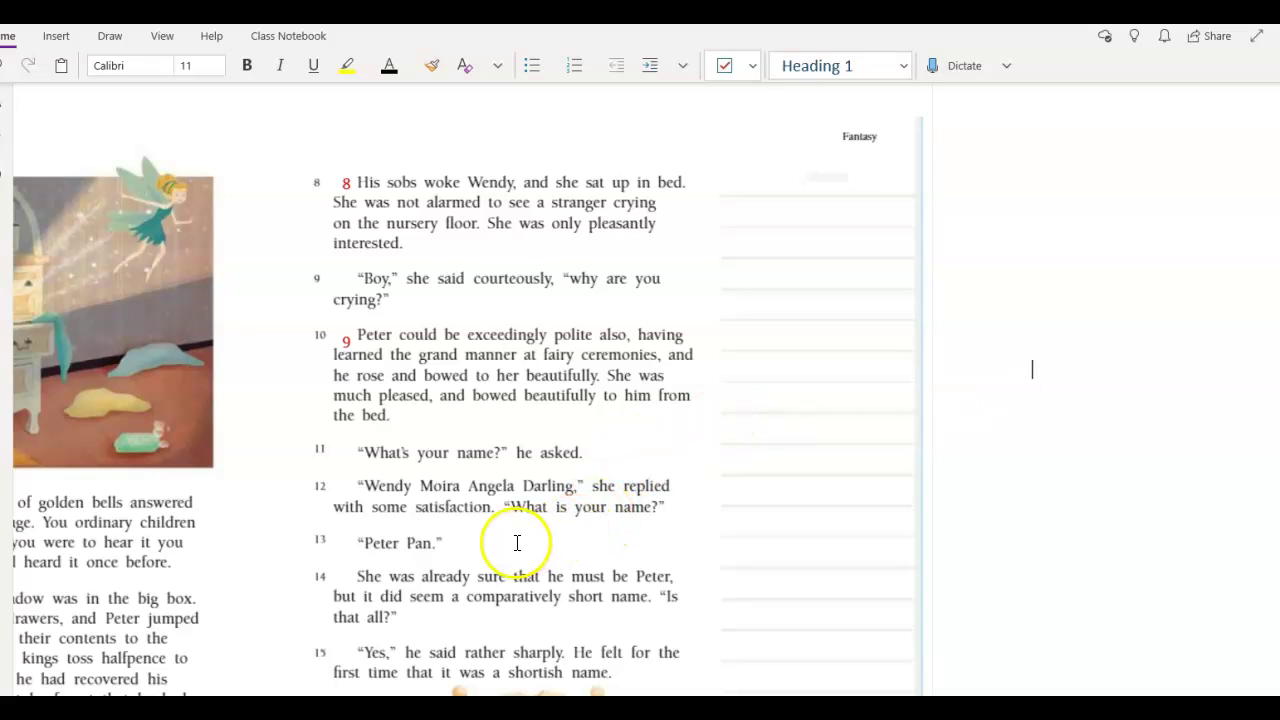
pyautogui.scroll(-2, 517, 543)
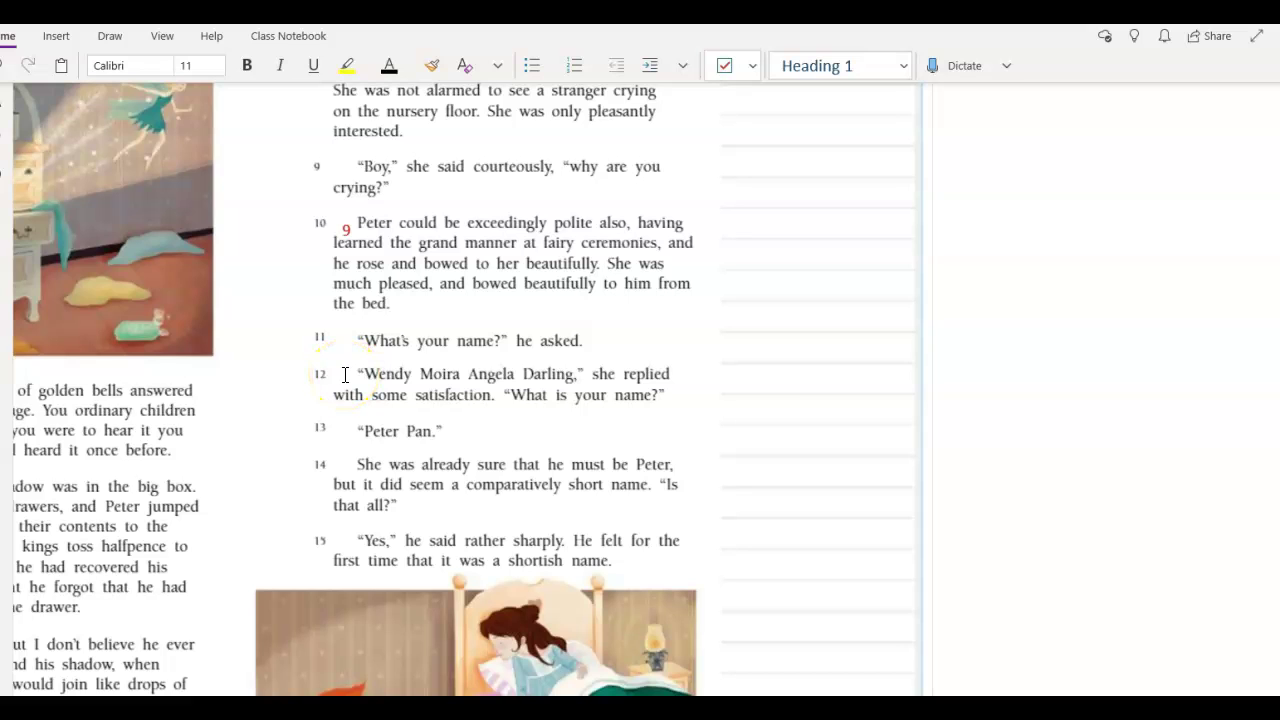
# Step: Type 10, colour it red, and move it beside "She was already sure" in paragraph 14
pyautogui.write('10')
pyautogui.moveTo(359, 364); pyautogui.dragTo(332, 364)
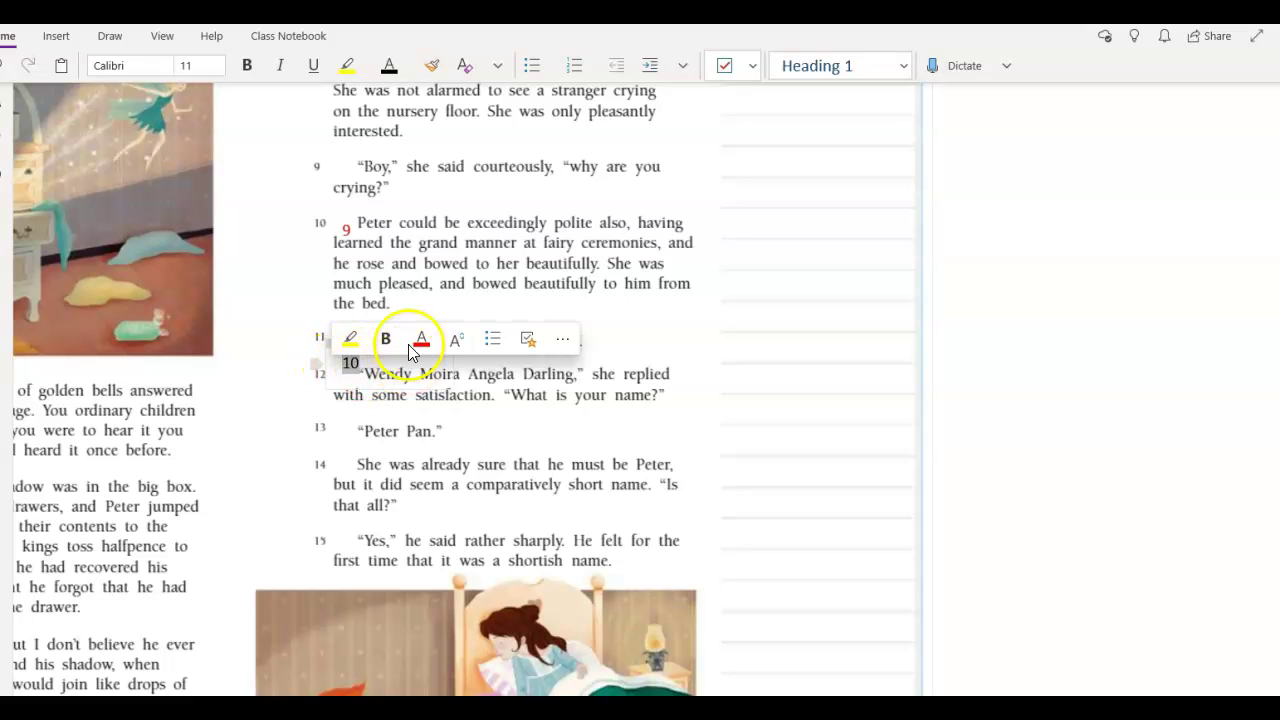
pyautogui.click(421, 338)
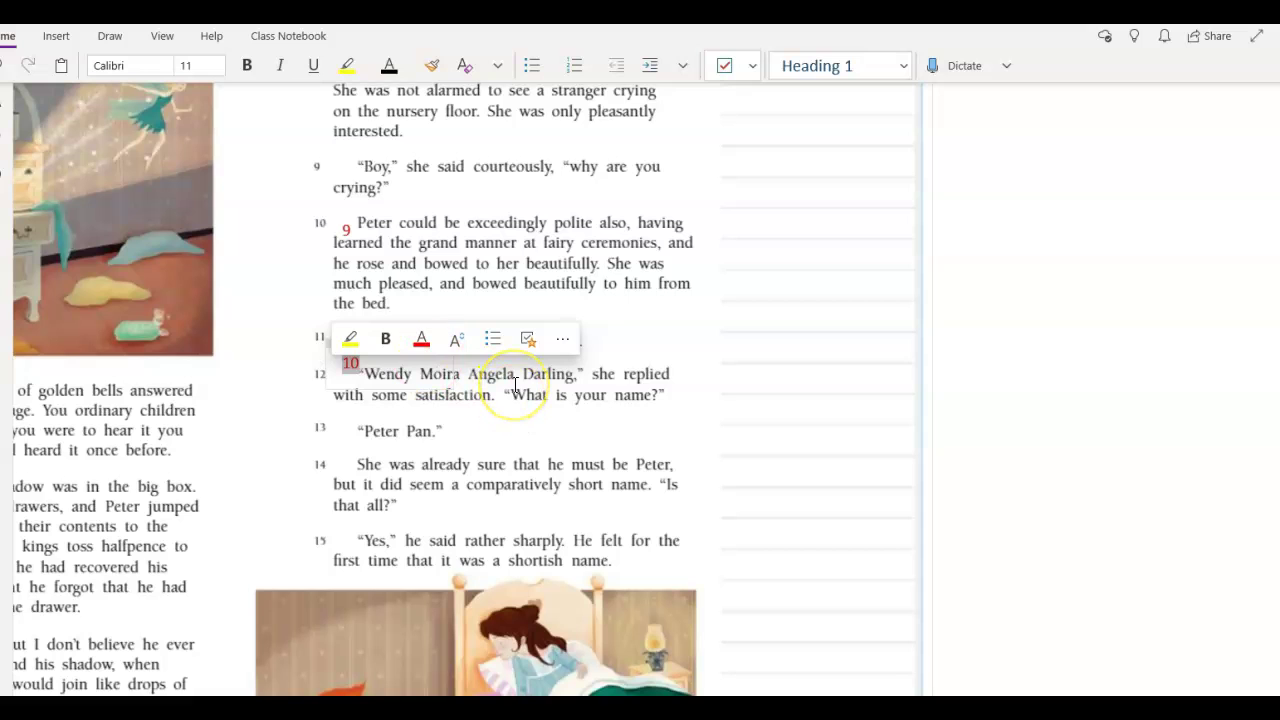
pyautogui.click(374, 376)
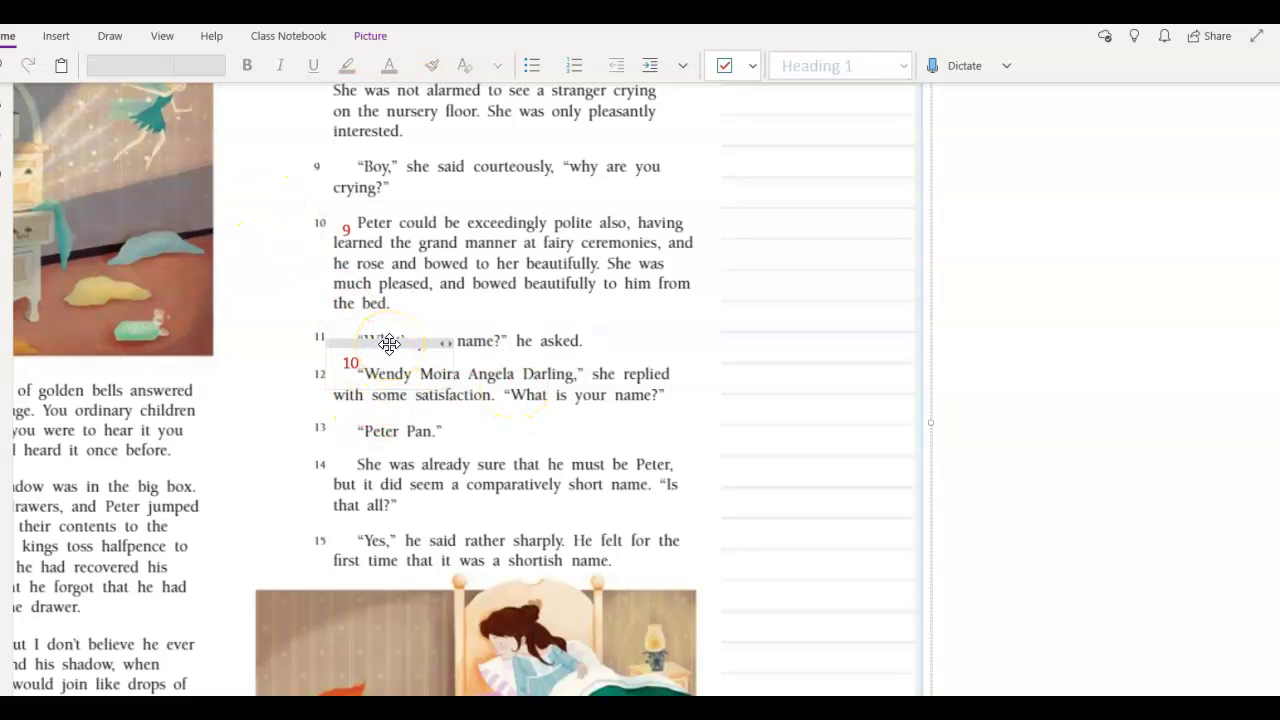
pyautogui.click(380, 349)
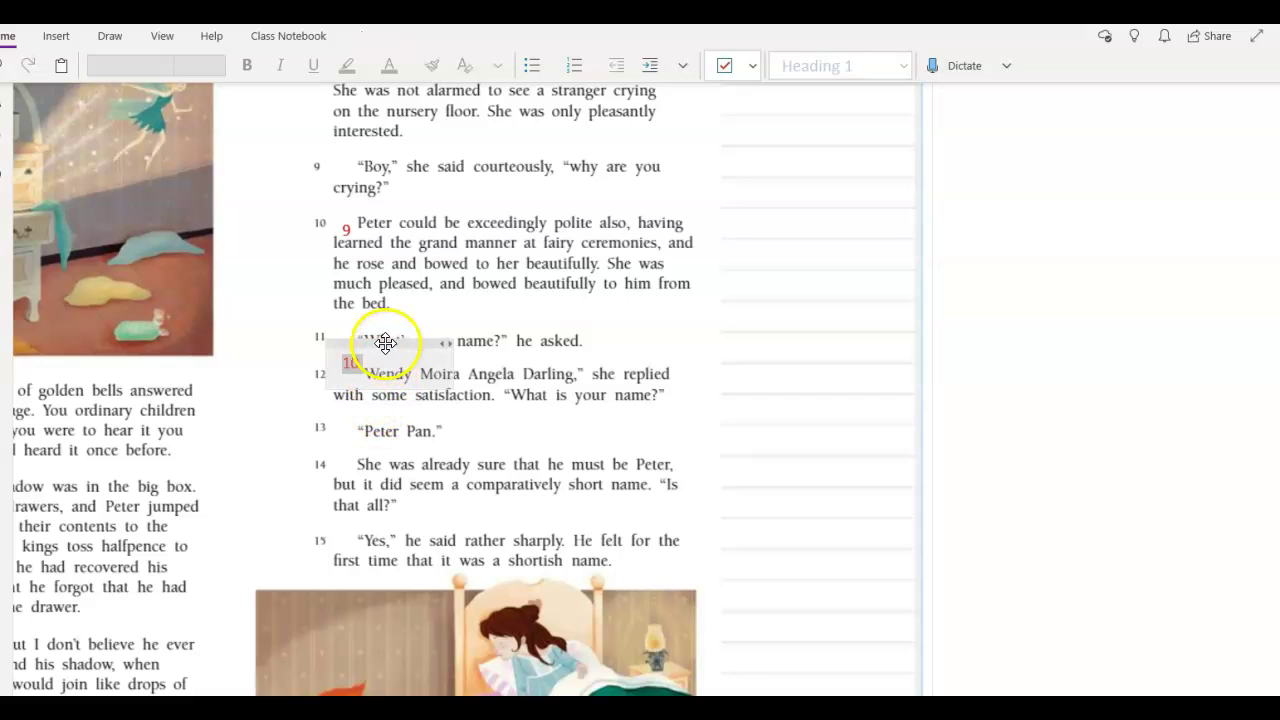
pyautogui.click(390, 340)
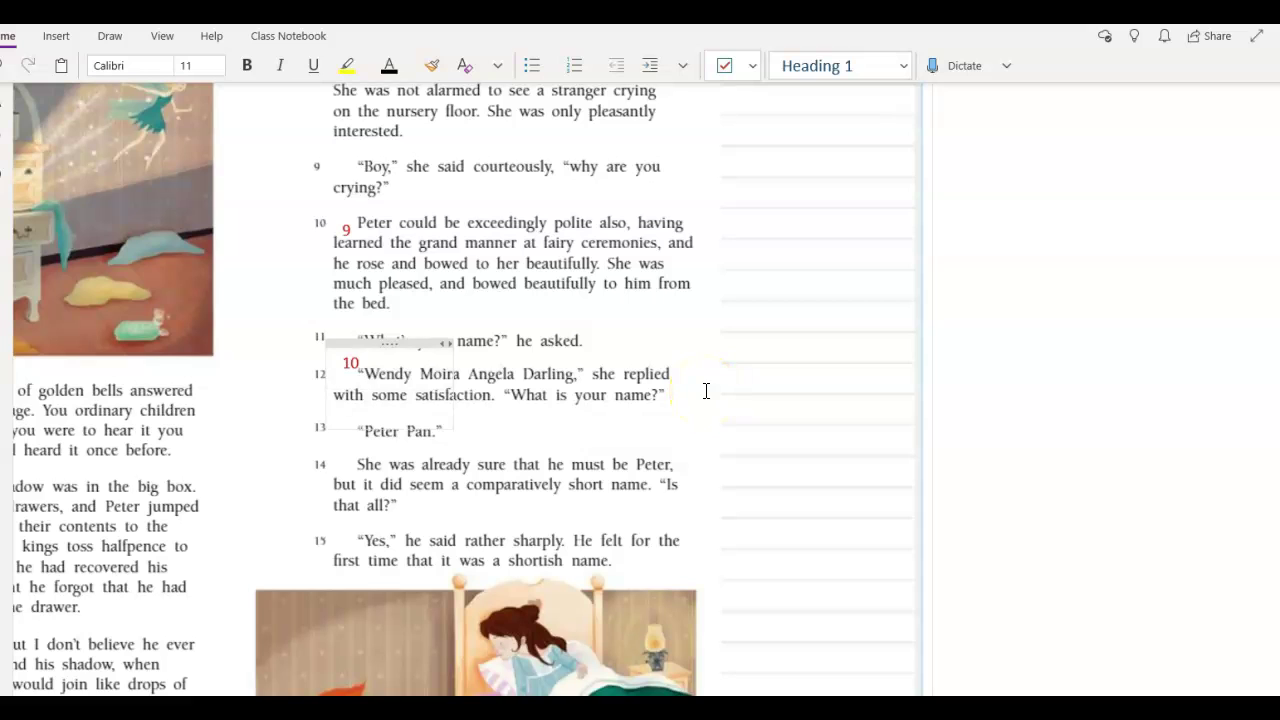
pyautogui.moveTo(411, 345); pyautogui.dragTo(381, 432)
pyautogui.click(1120, 462)
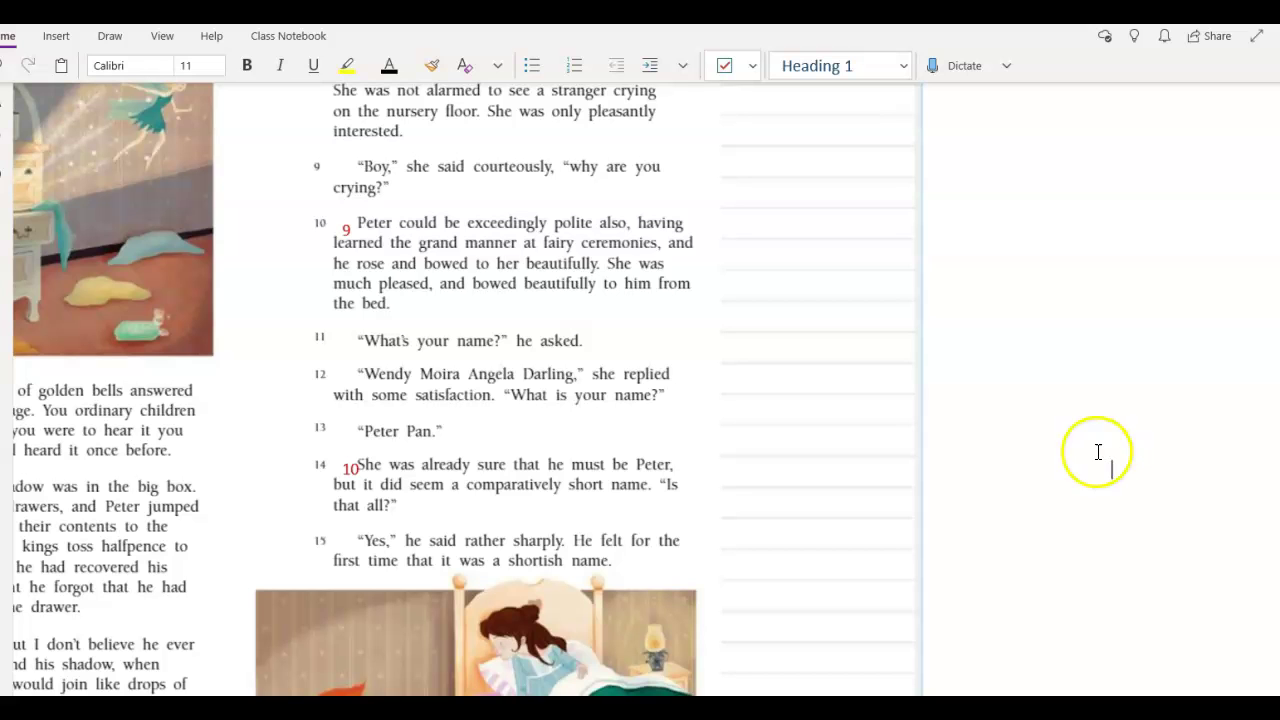
# Step: Dictate a margin note beside paragraph 8 on Peter's crying waking Wendy and their introductions
pyautogui.scroll(2, 763, 351)
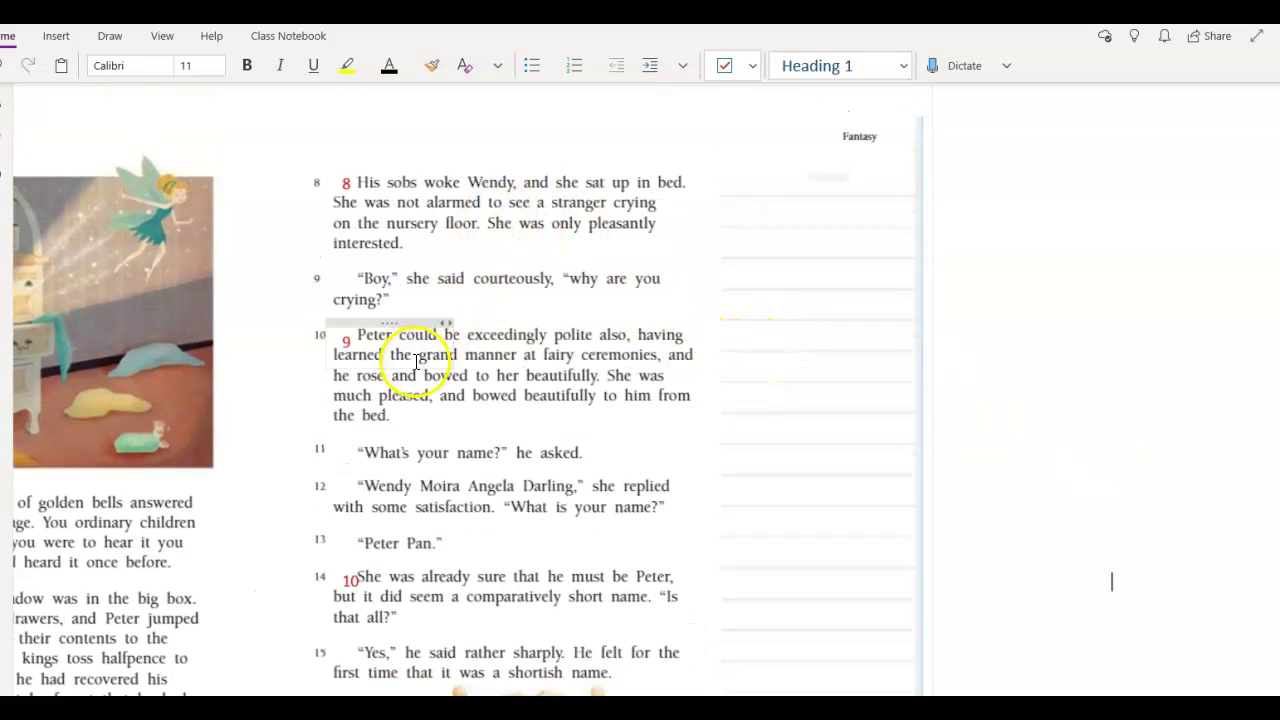
pyautogui.click(738, 208)
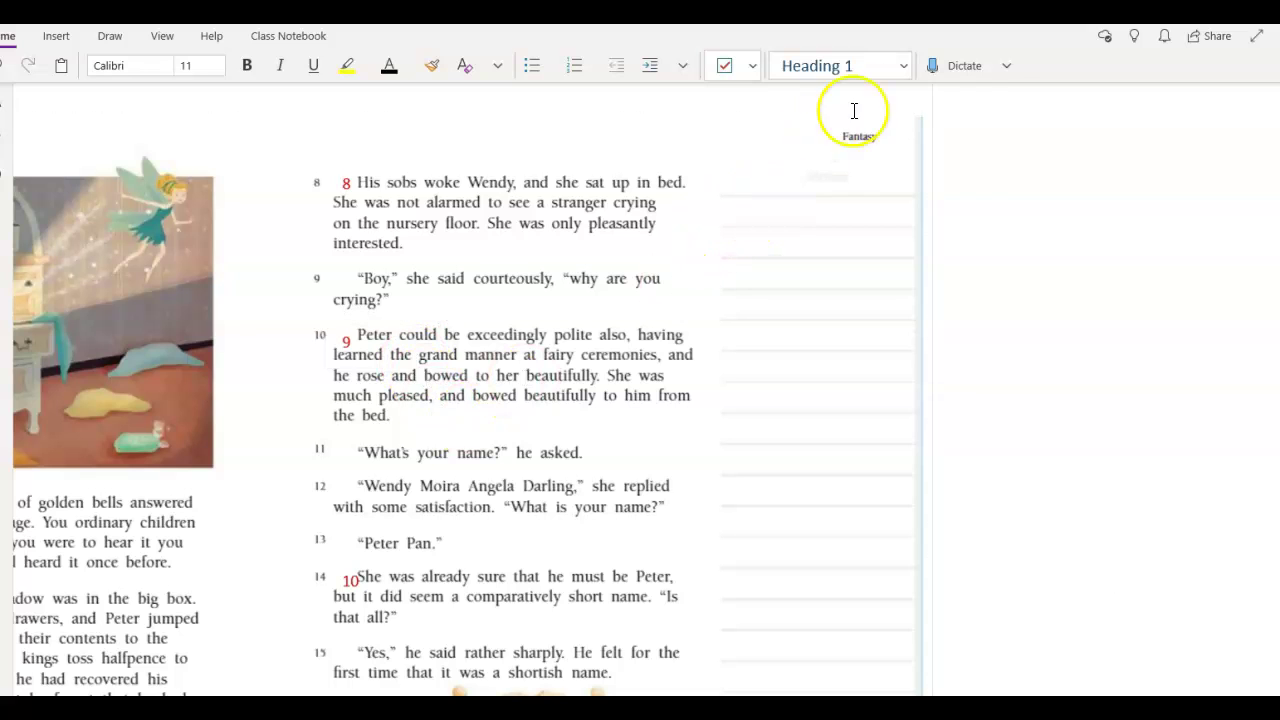
pyautogui.click(977, 67)
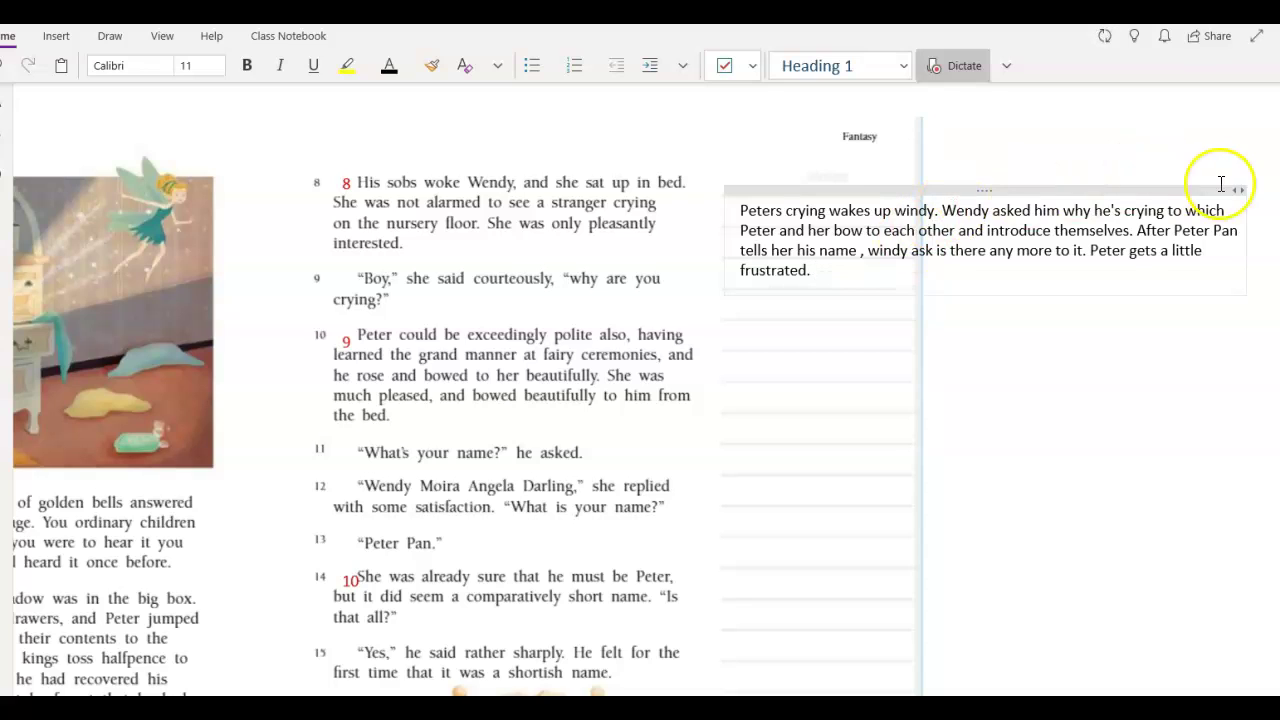
# Step: Narrow the summary note to the margin and set its text to size 14
pyautogui.moveTo(1241, 190); pyautogui.dragTo(887, 232)
pyautogui.moveTo(825, 431); pyautogui.dragTo(729, 212)
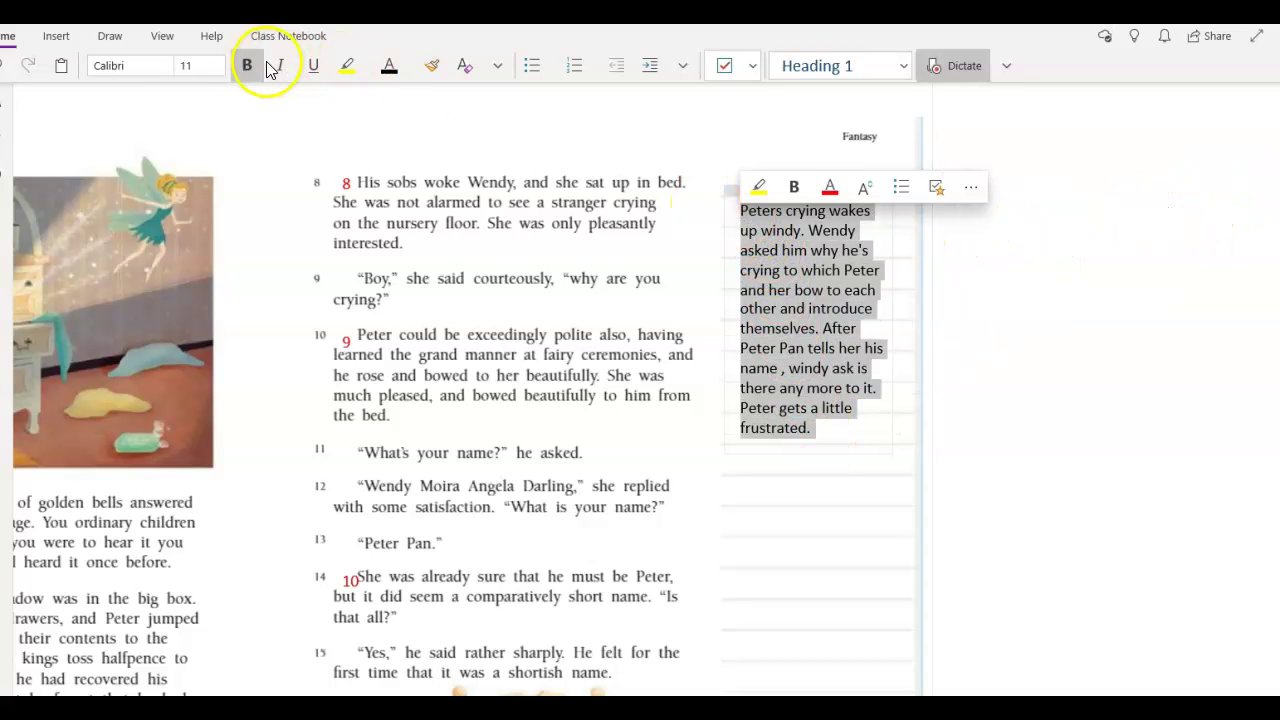
pyautogui.click(210, 66)
pyautogui.write('16')
pyautogui.press('Return')
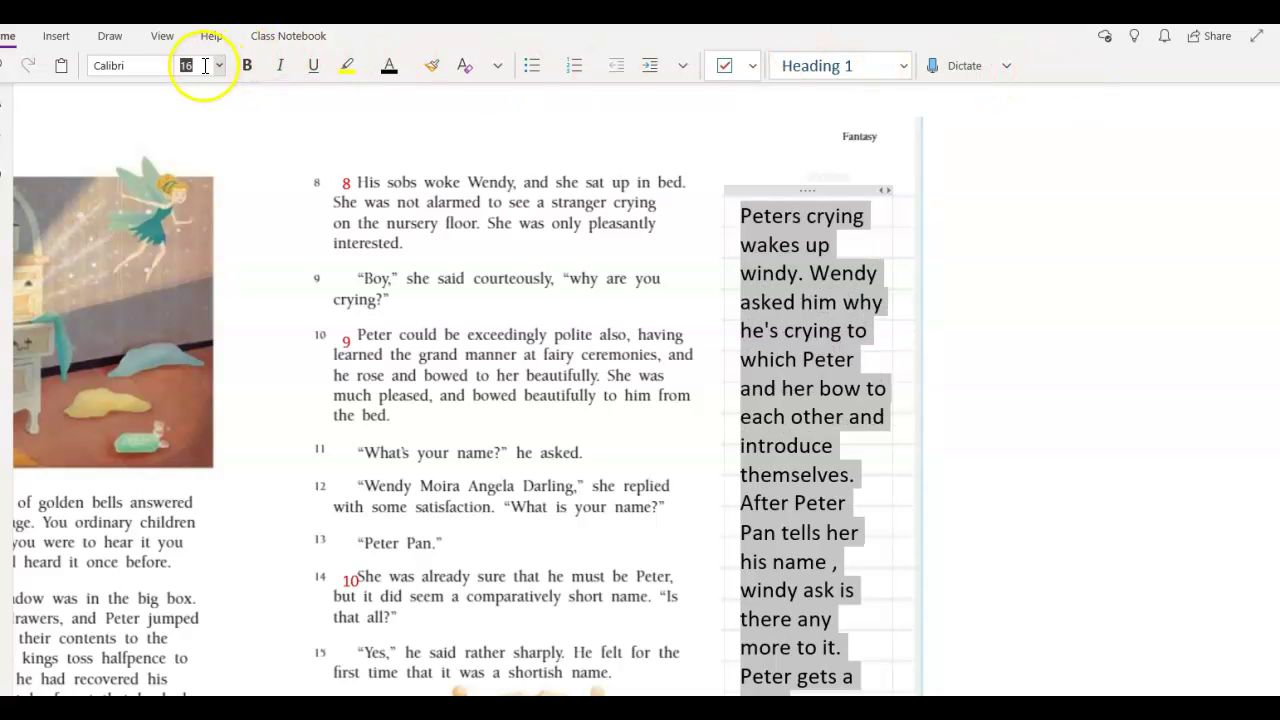
pyautogui.click(201, 62)
pyautogui.write('14')
pyautogui.press('Return')
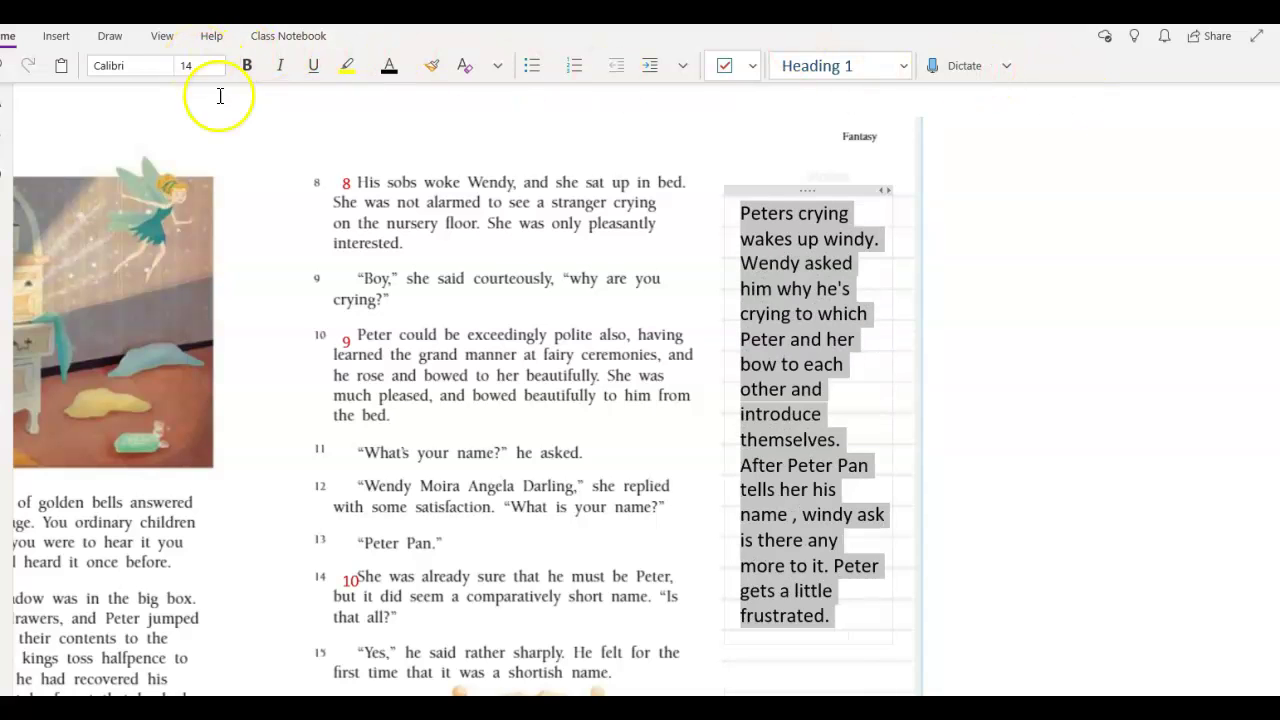
# Step: Replace the first misspelled "windy" with "Wendy"
pyautogui.click(787, 437)
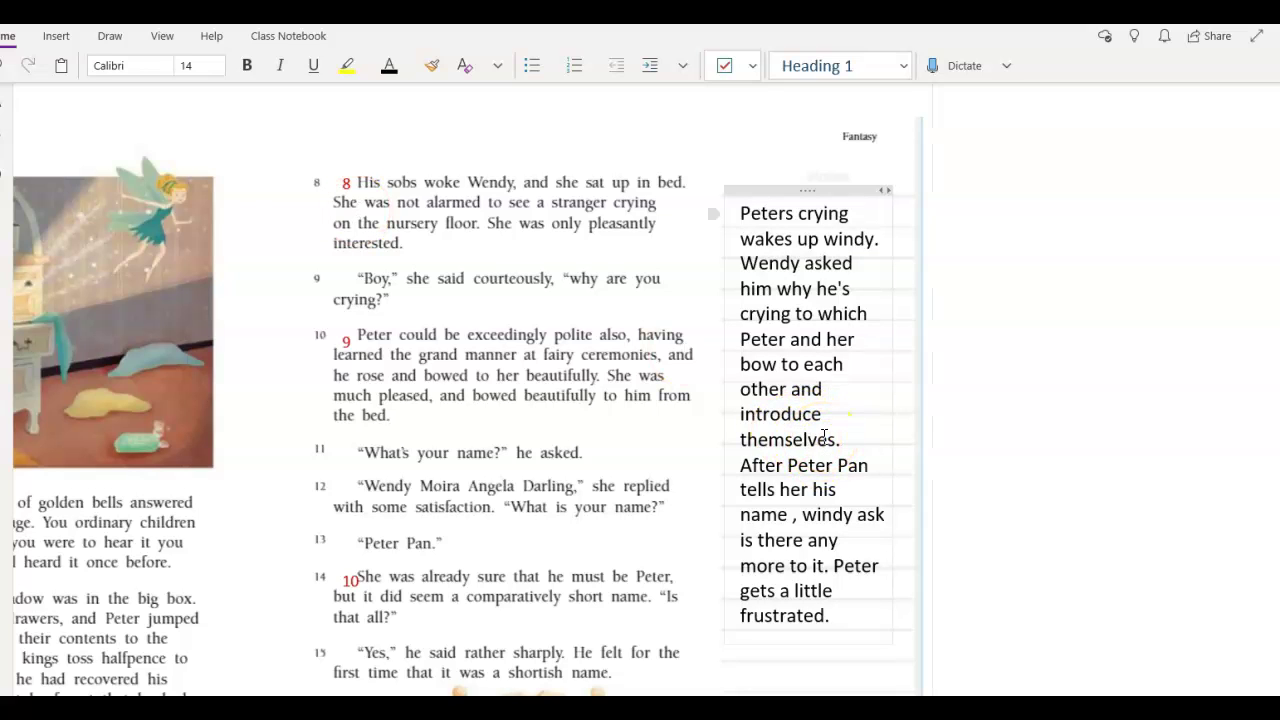
pyautogui.doubleClick(830, 240)
pyautogui.write('Wendy')
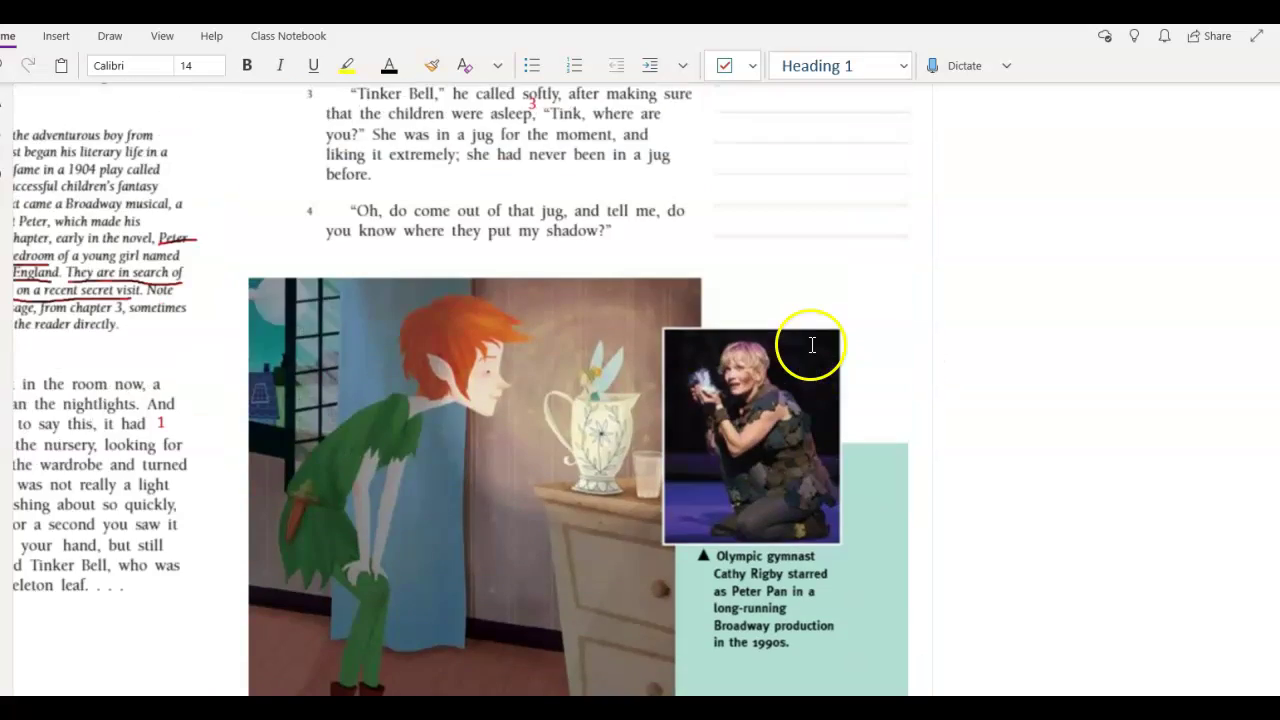
pyautogui.scroll(15, 805, 330)
pyautogui.scroll(-15, 790, 295)
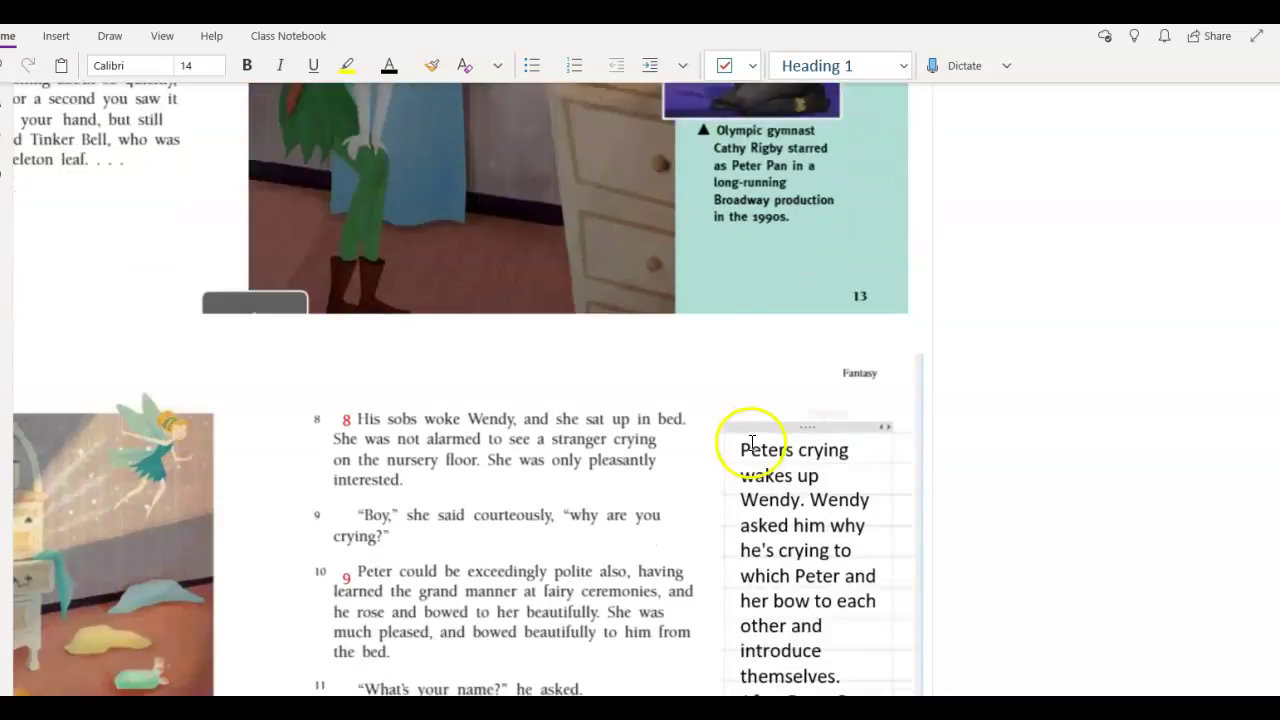
pyautogui.scroll(-3, 804, 488)
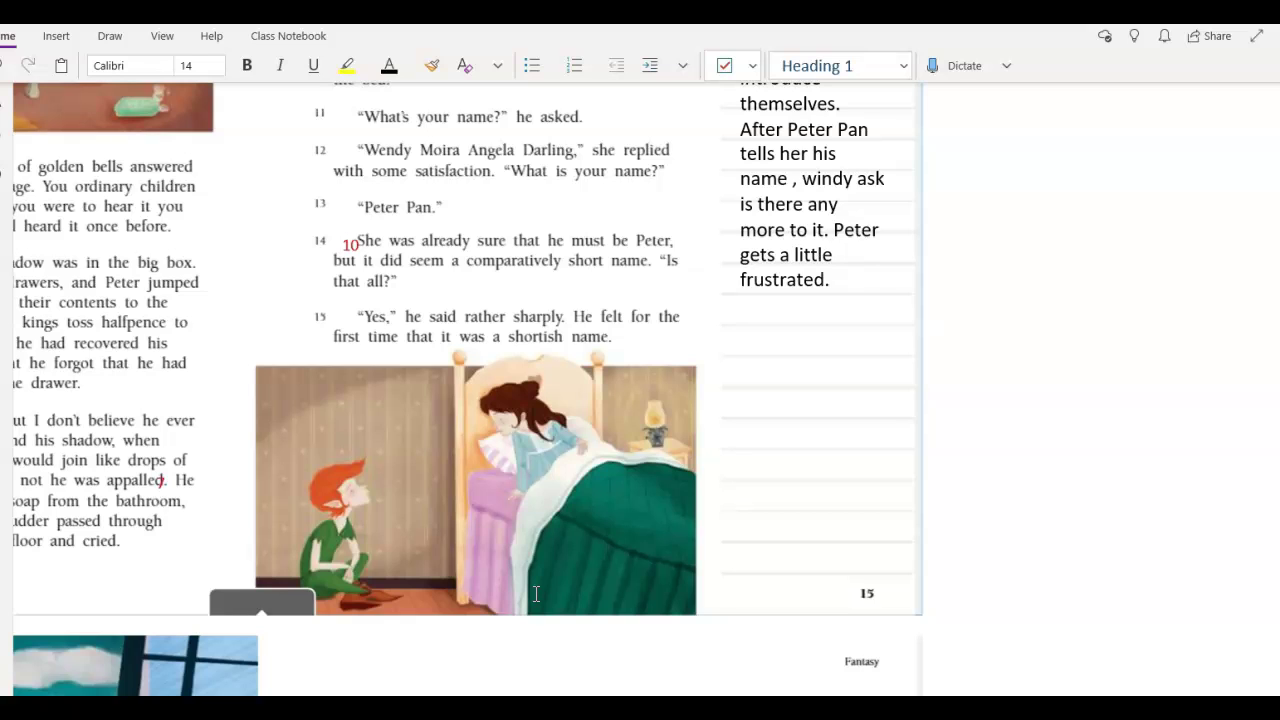
pyautogui.click(545, 565)
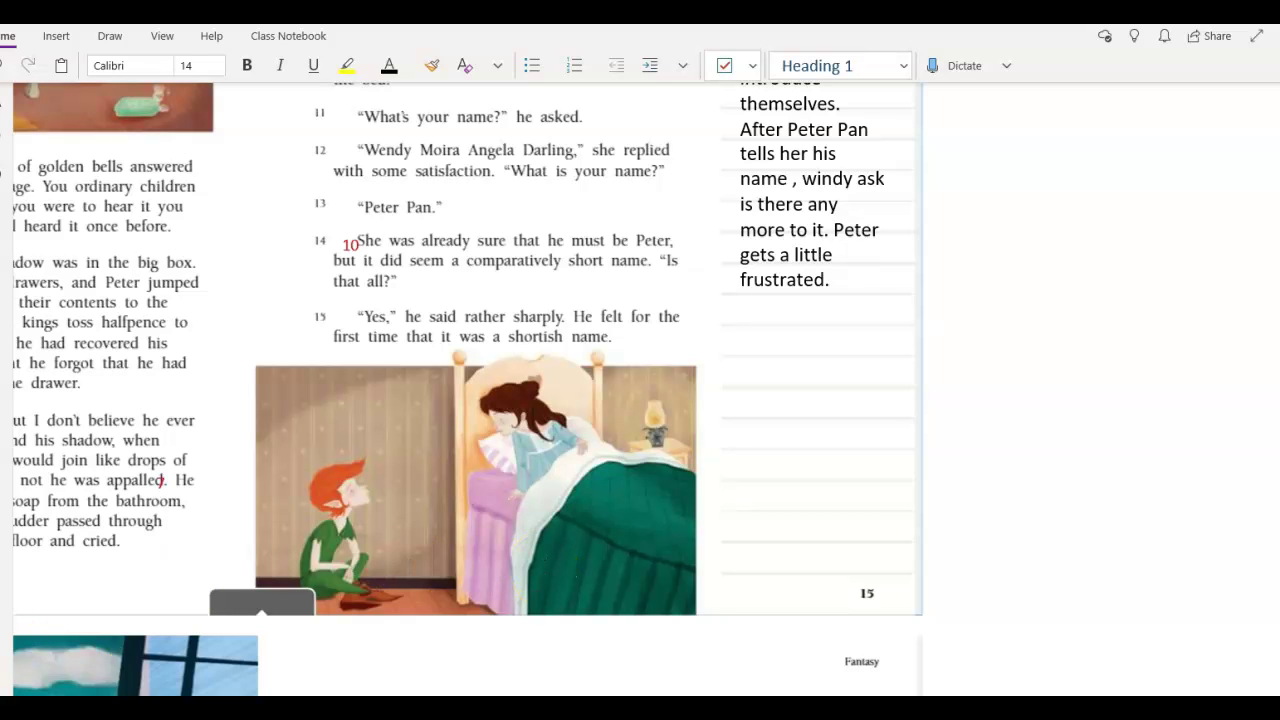